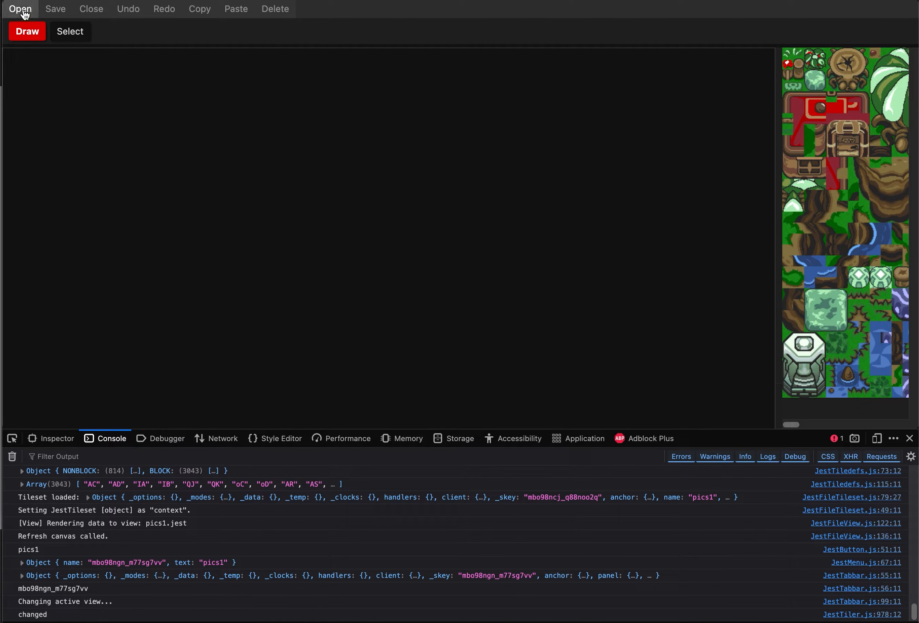
Open the level file destinyg_a1.nw from the levels folder.
click(22, 11)
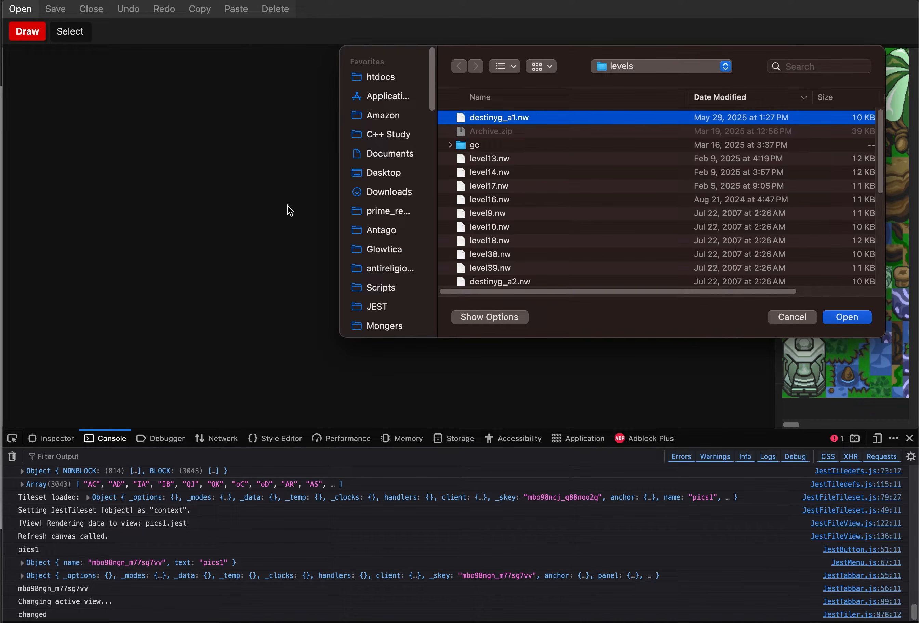
key(Return)
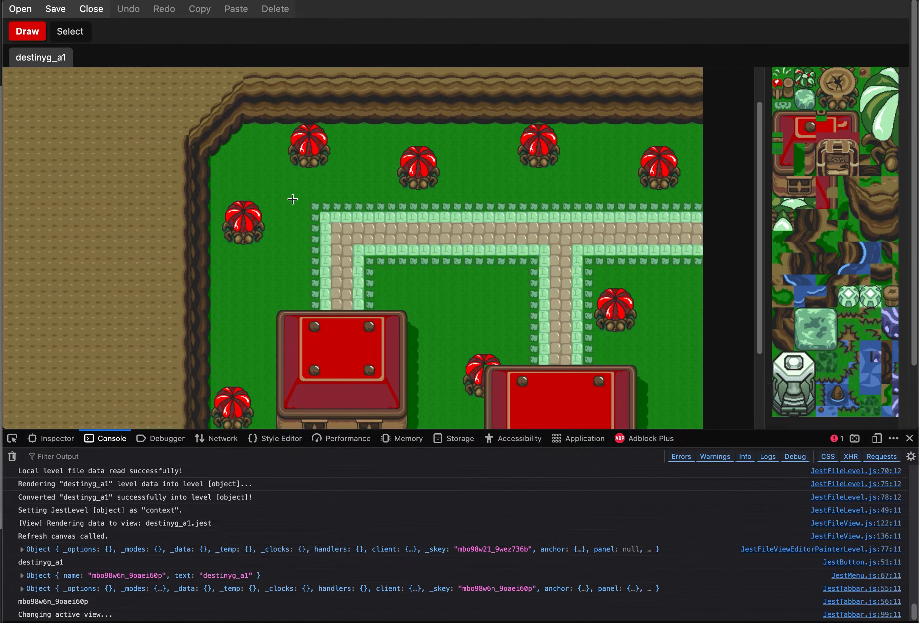
Examine the destinyg_a1 map from the cliffs along its upper edge down to the houses and stone paths.
scroll(292, 199, down, 5)
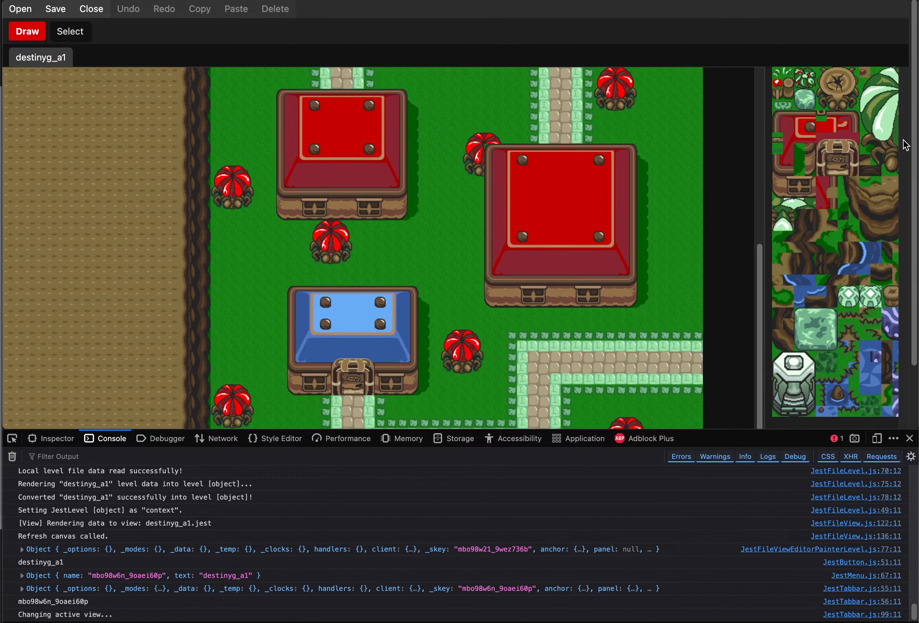
scroll(906, 145, down, 2)
scroll(905, 144, up, 2)
scroll(437, 236, up, 7)
scroll(438, 236, down, 7)
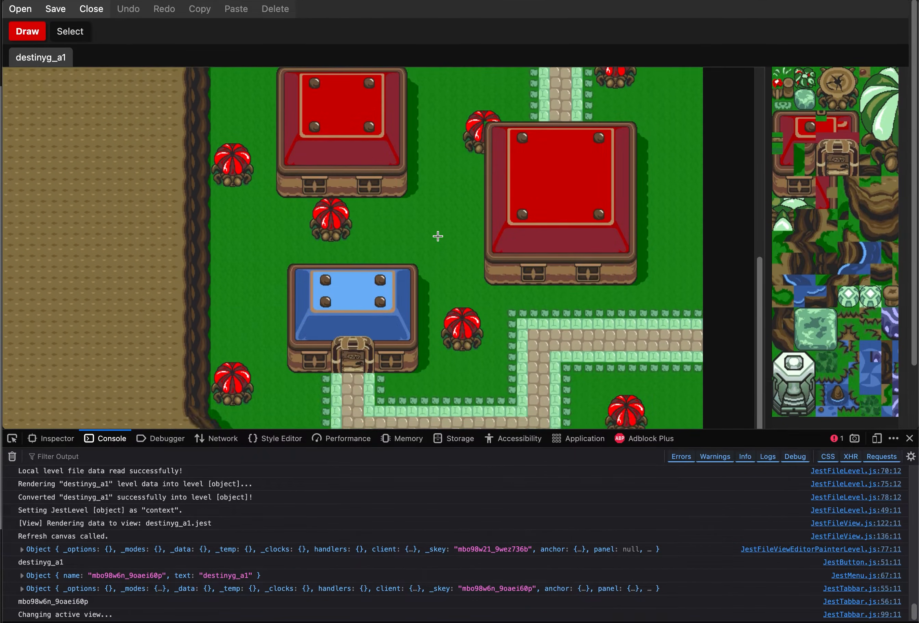
scroll(437, 236, up, 7)
scroll(562, 158, down, 6)
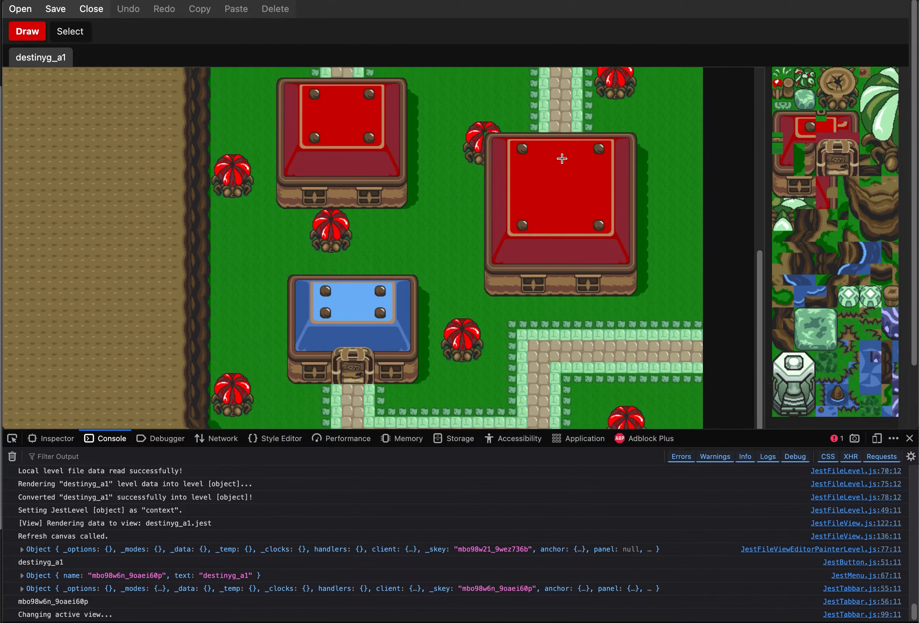
scroll(699, 213, up, 7)
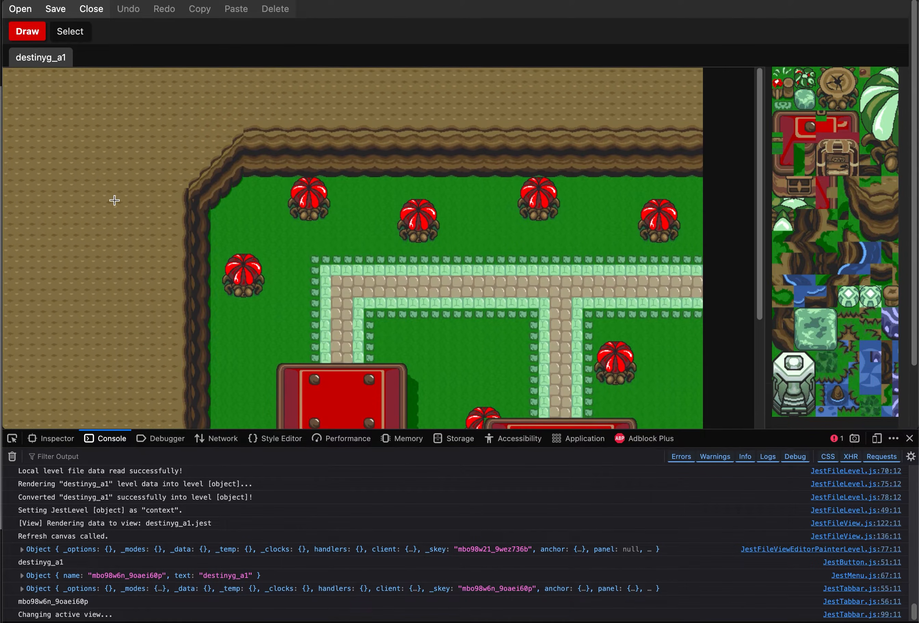
Close the destinyg_a1 level and open the same file again.
click(95, 14)
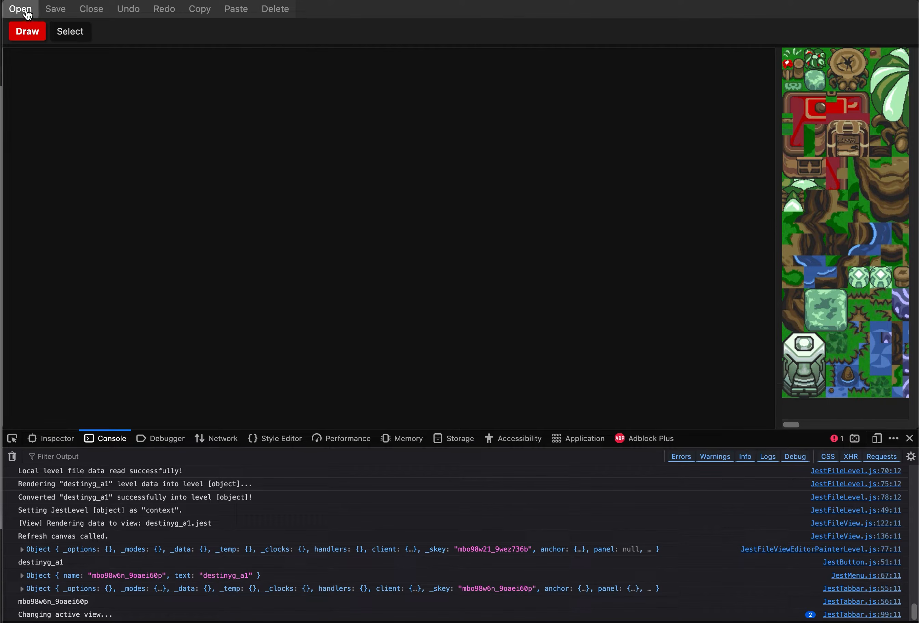
click(21, 9)
key(Down)
key(Return)
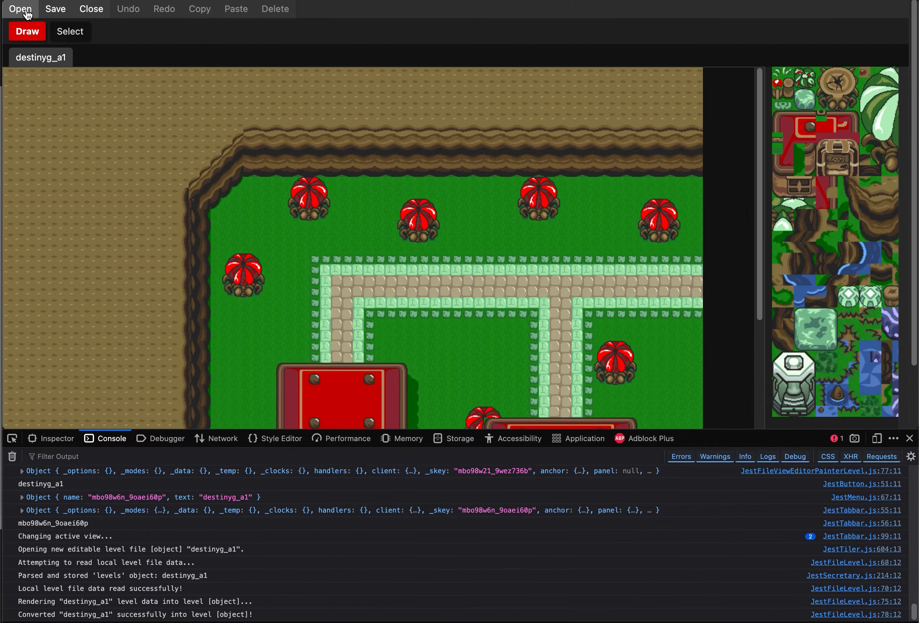
Open level17.nw from the levels folder alongside the destinyg_a1 level.
click(25, 12)
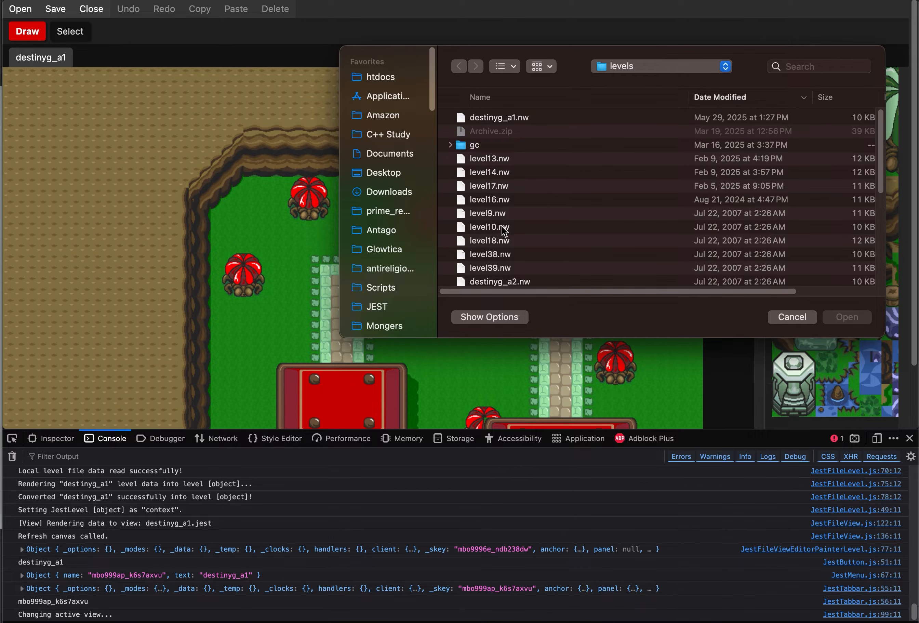
double_click(495, 183)
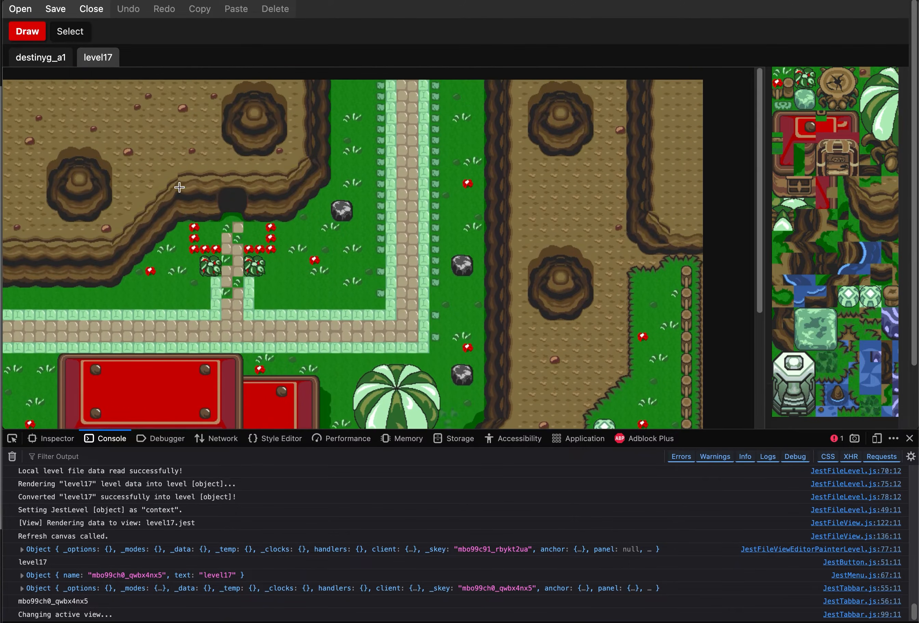
Examine the level17 map from the cliffs and cave entrance down to the large house, trees and table area.
scroll(180, 187, down, 7)
scroll(524, 246, up, 5)
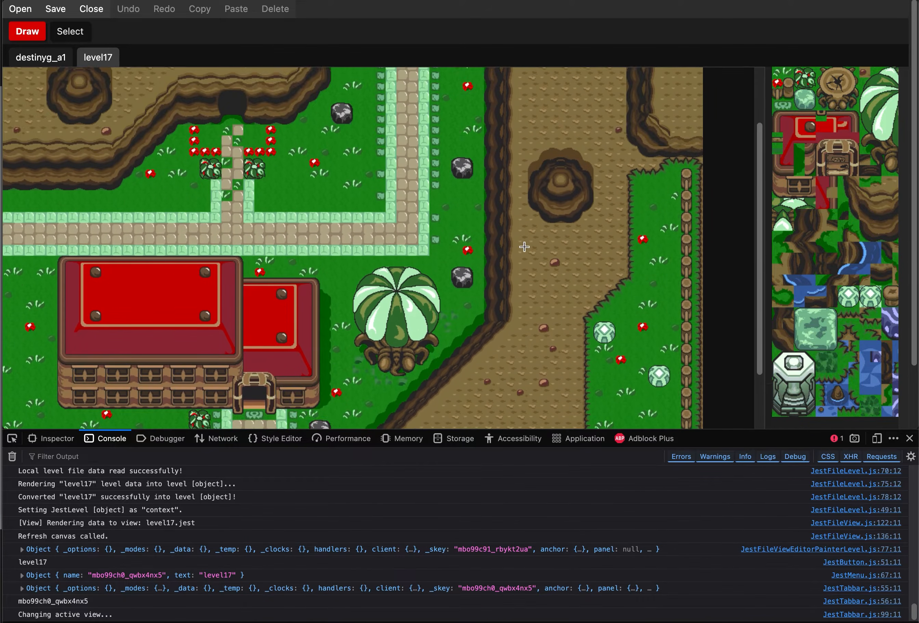
scroll(523, 247, up, 2)
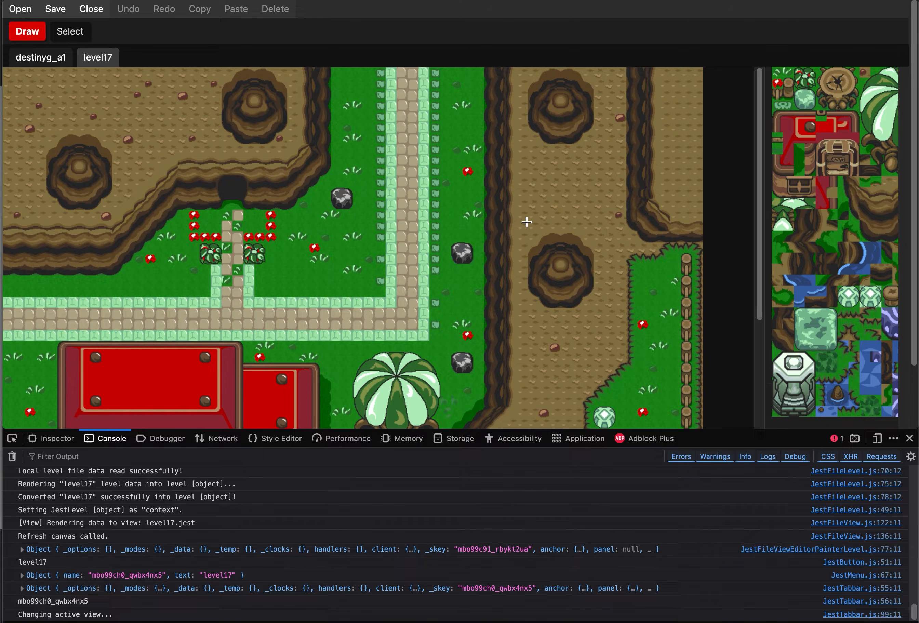
scroll(526, 221, down, 5)
scroll(526, 221, up, 5)
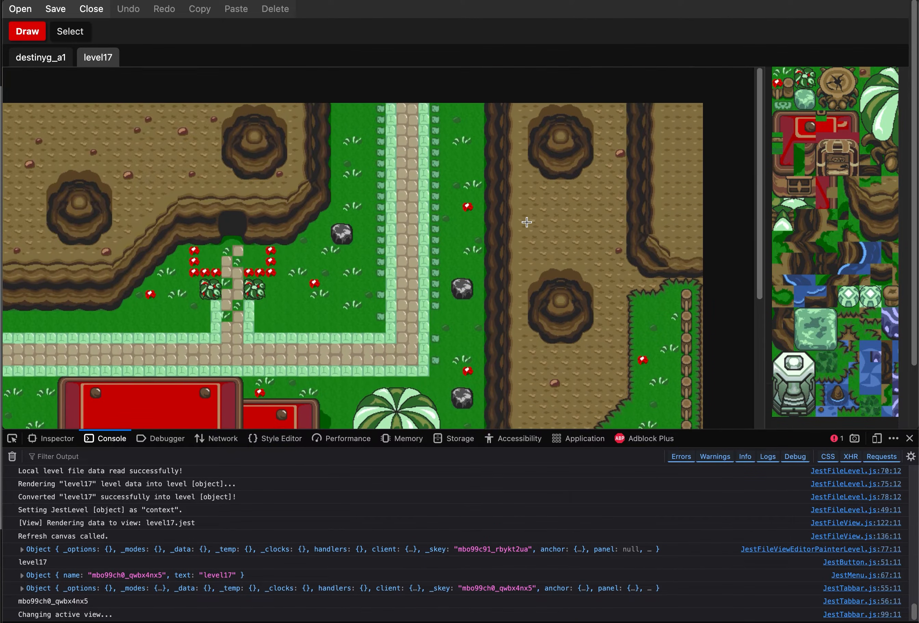
scroll(526, 221, down, 3)
scroll(526, 221, up, 3)
scroll(527, 221, down, 1)
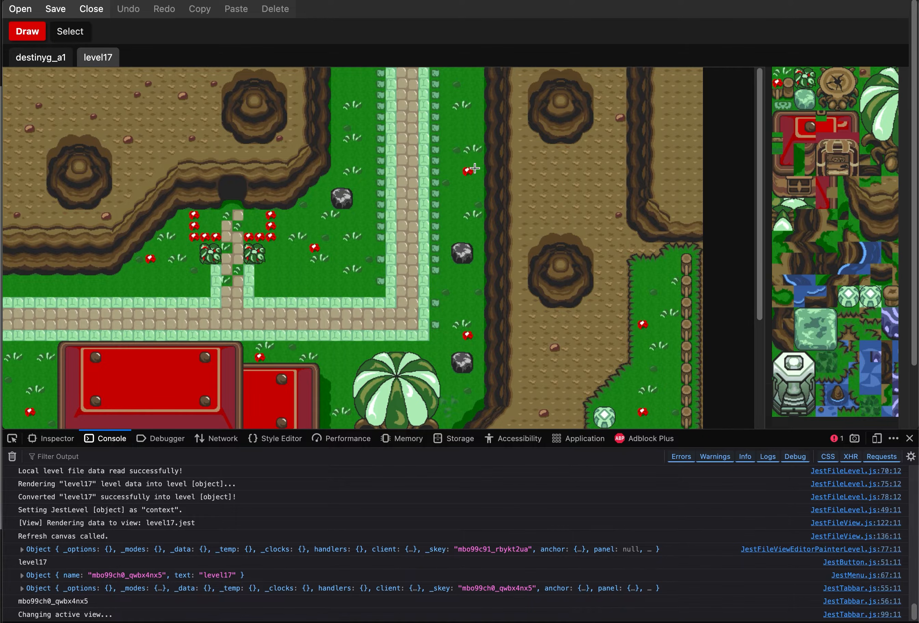
scroll(474, 169, down, 5)
scroll(539, 200, up, 5)
scroll(539, 201, down, 5)
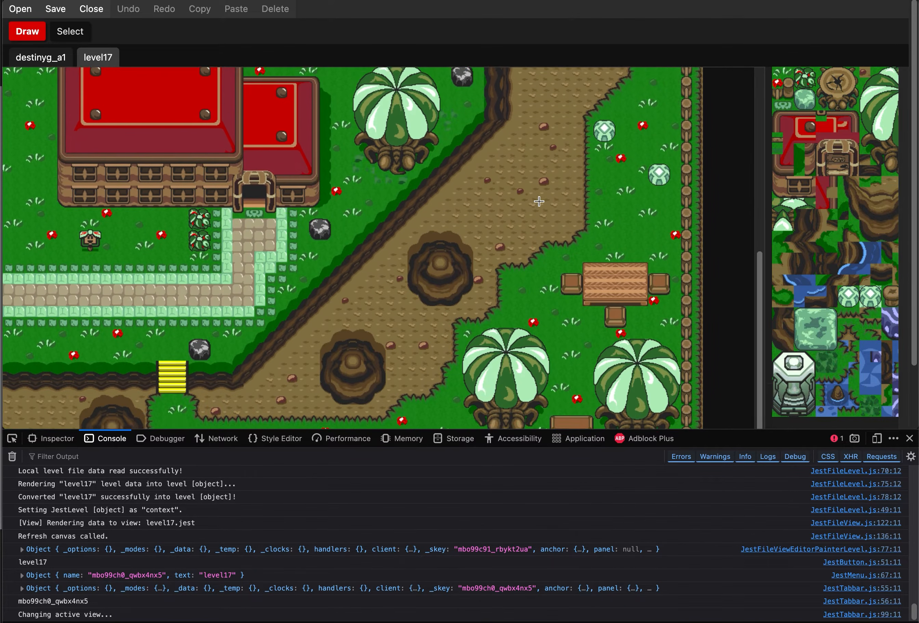
scroll(539, 201, up, 5)
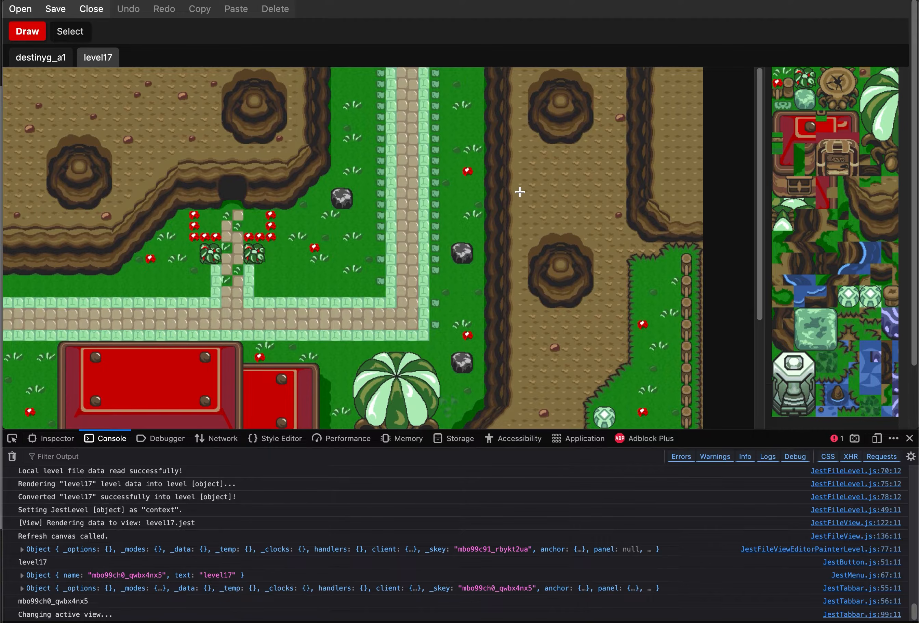
scroll(519, 192, down, 5)
scroll(519, 192, up, 5)
scroll(519, 192, down, 5)
scroll(518, 191, up, 5)
scroll(422, 199, down, 5)
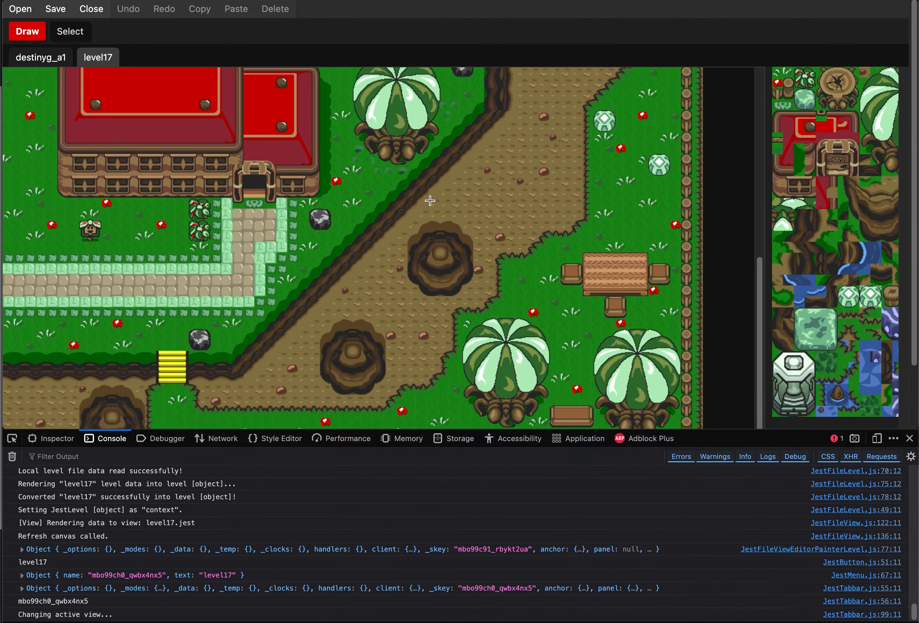
scroll(428, 199, up, 6)
scroll(432, 181, down, 1)
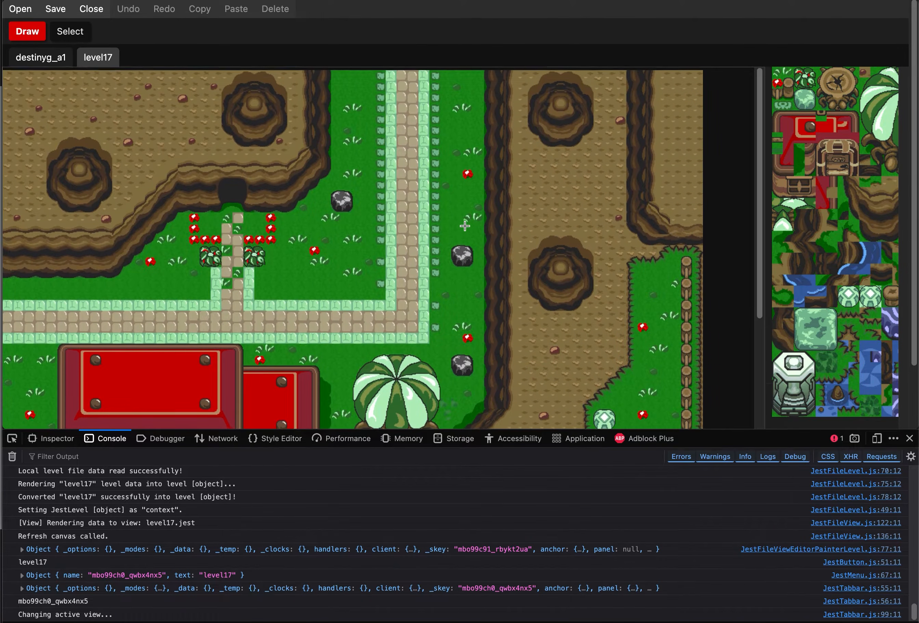
scroll(733, 71, down, 5)
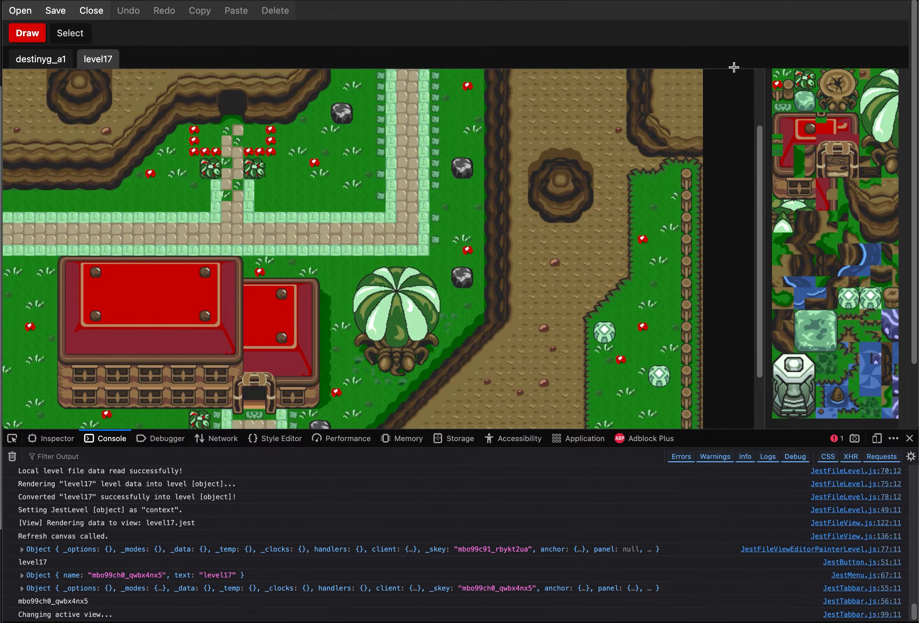
scroll(639, 213, up, 5)
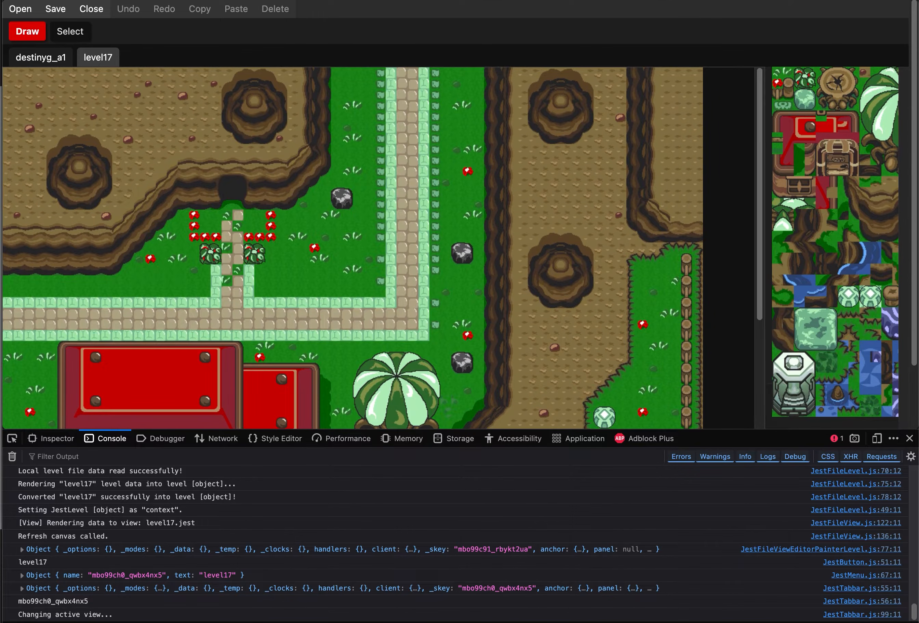
Switch to the code editor and collapse the css folder under clients in the project tree.
key(super+Tab)
drag(918, 1, 887, 0)
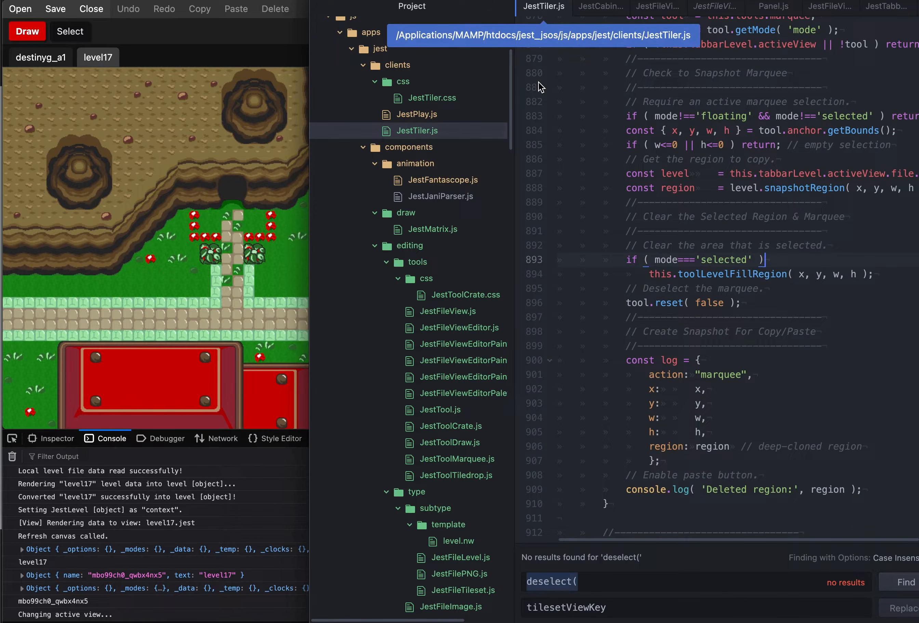
scroll(410, 211, up, 3)
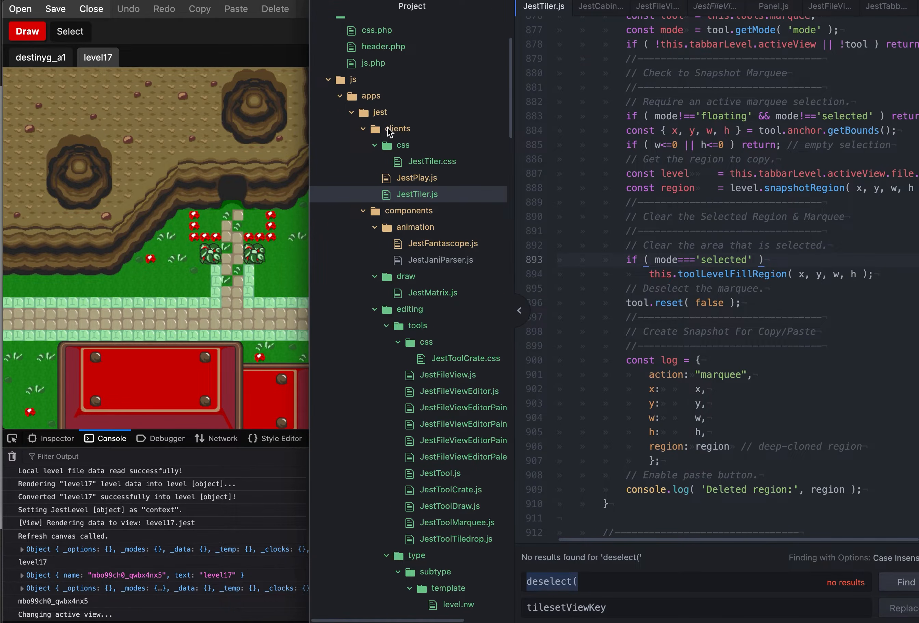
click(376, 145)
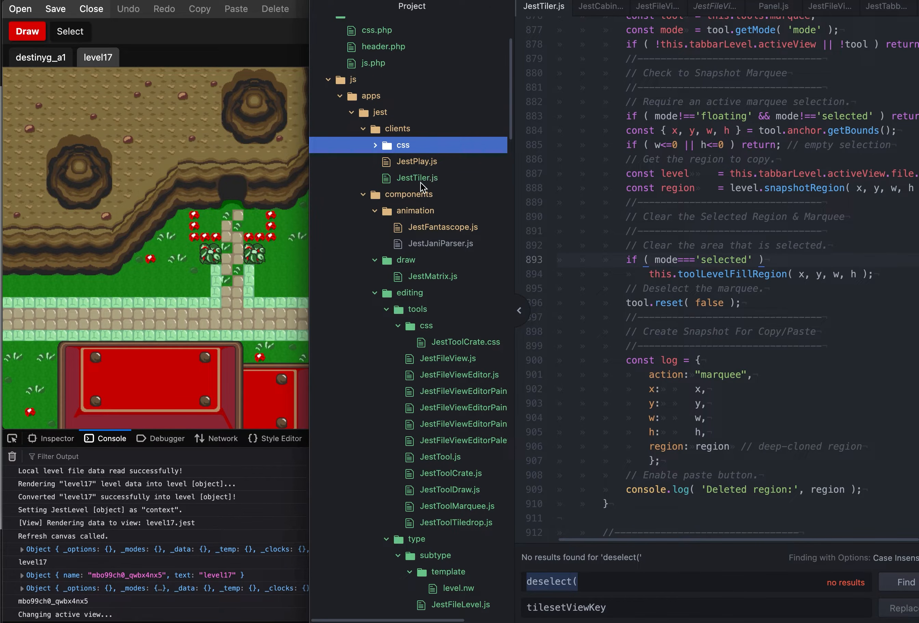
View the JestPlay.js source in the clients folder and return to JestTiler.js.
scroll(420, 175, up, 1)
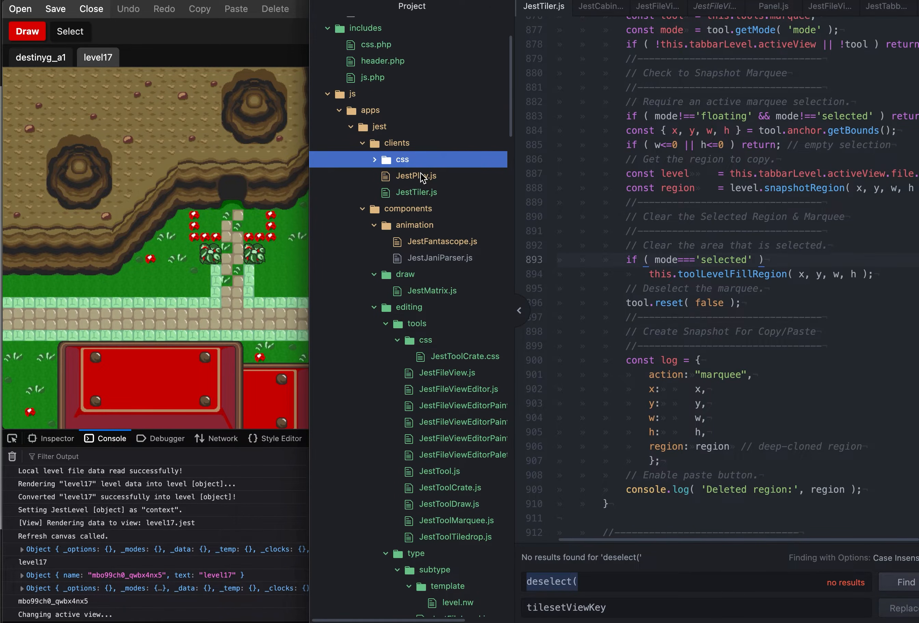
scroll(420, 173, down, 1)
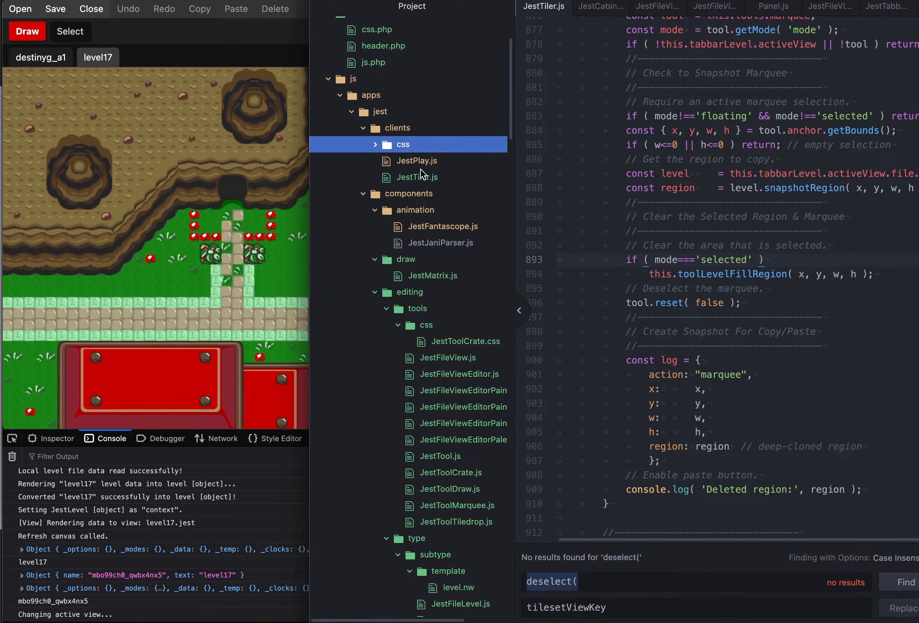
click(418, 164)
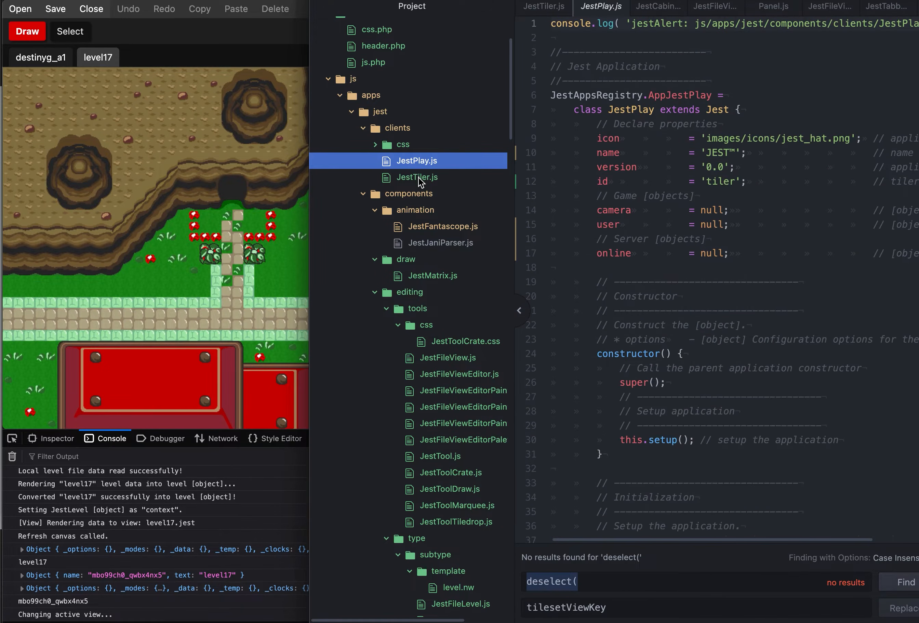
click(419, 176)
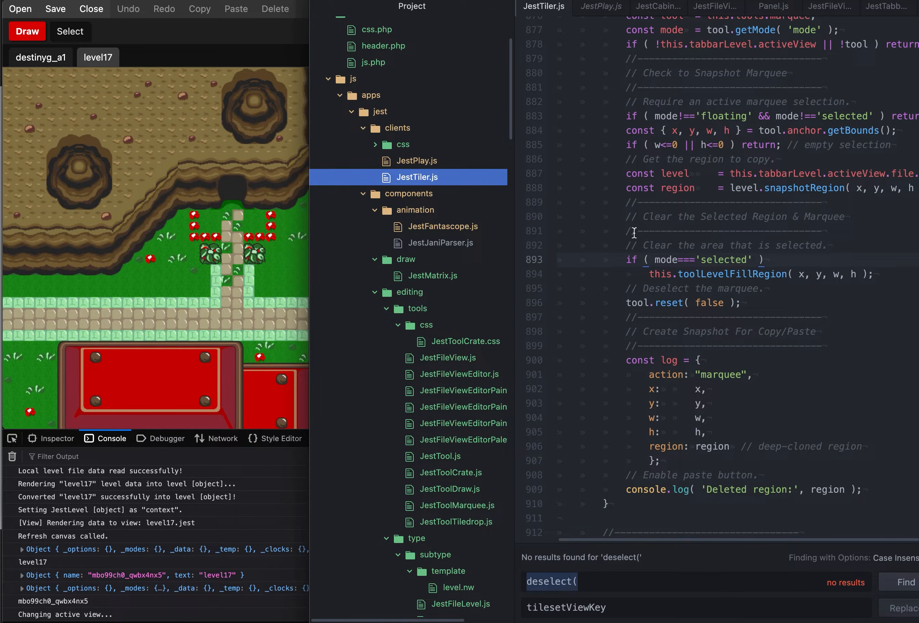
Look through the project's component folders, including editing, file, gui, level, play, sound and tileset.
scroll(469, 258, down, 10)
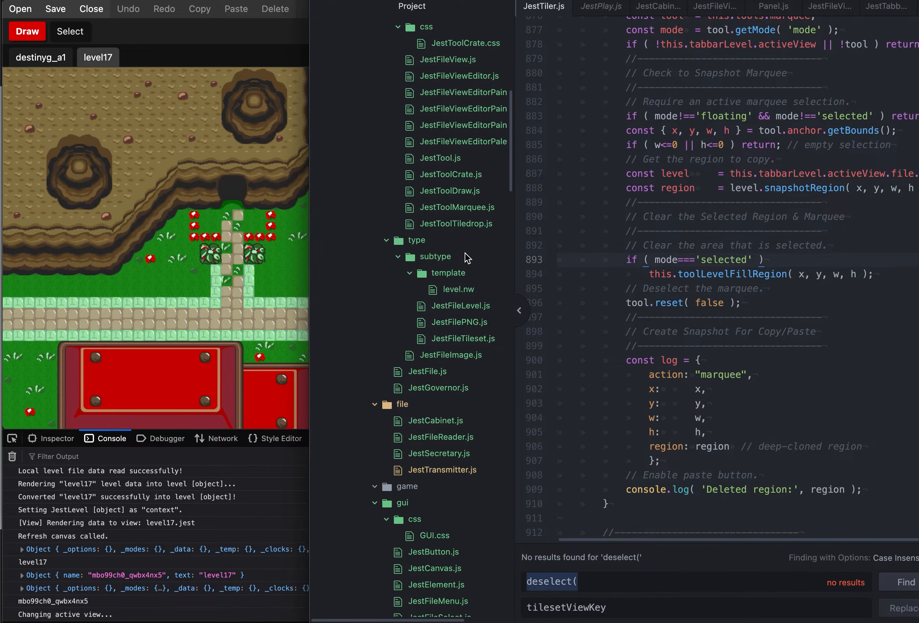
scroll(465, 252, down, 18)
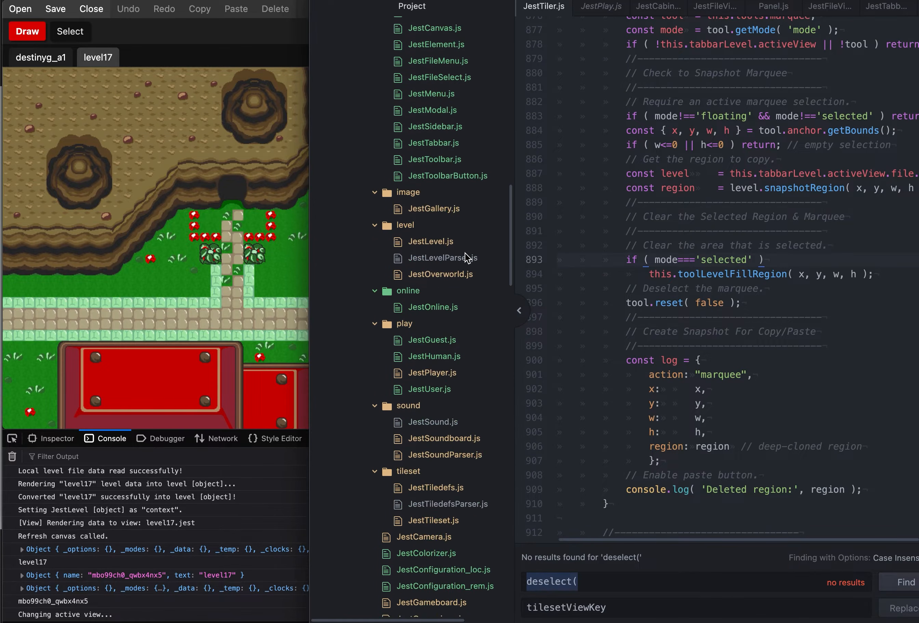
scroll(465, 253, up, 10)
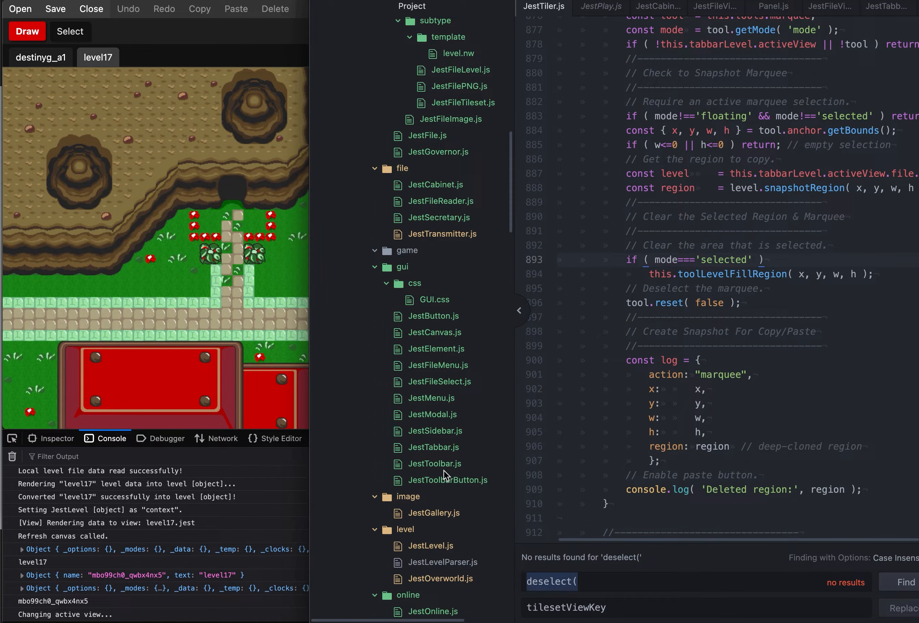
scroll(429, 356, up, 6)
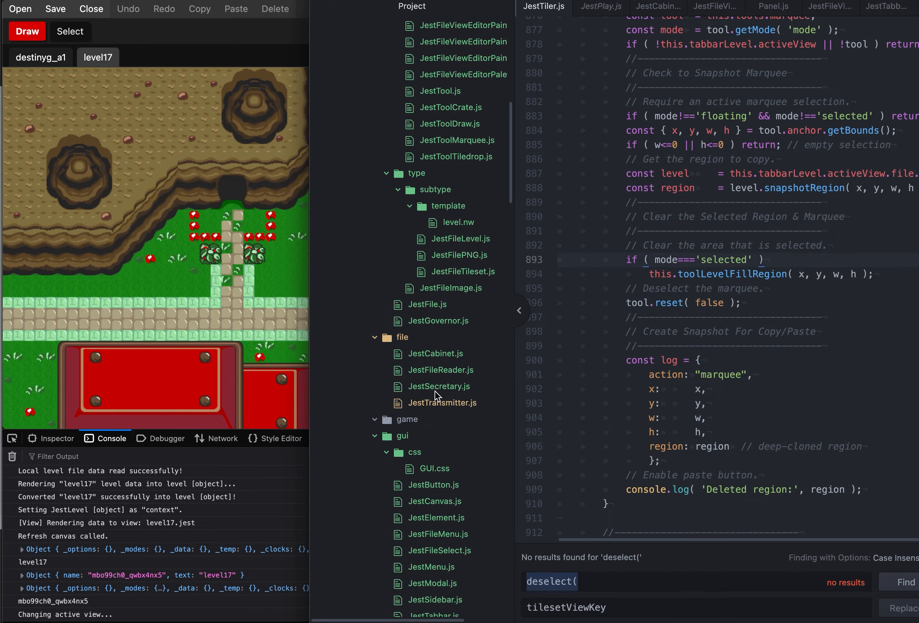
scroll(432, 405, up, 6)
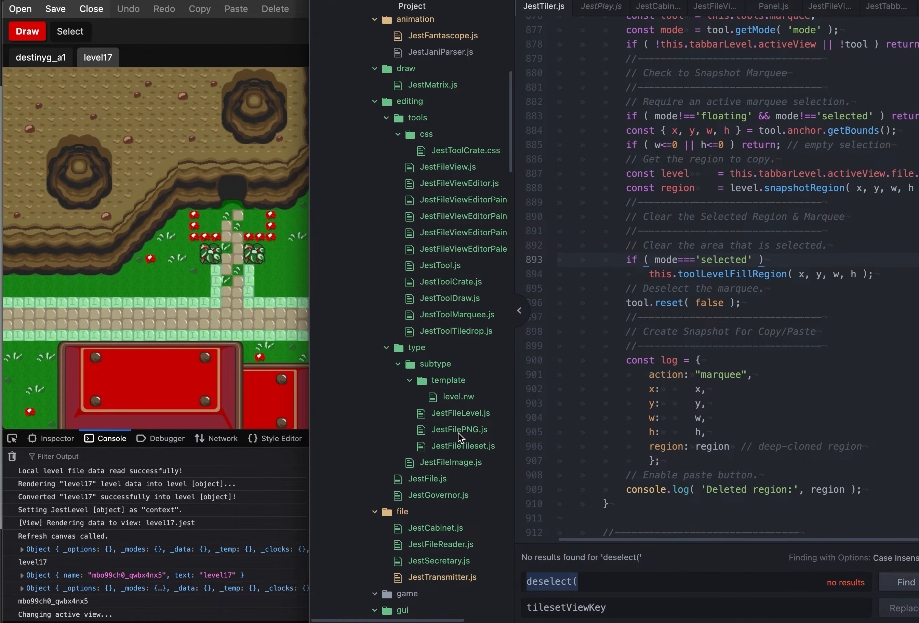
scroll(467, 302, up, 1)
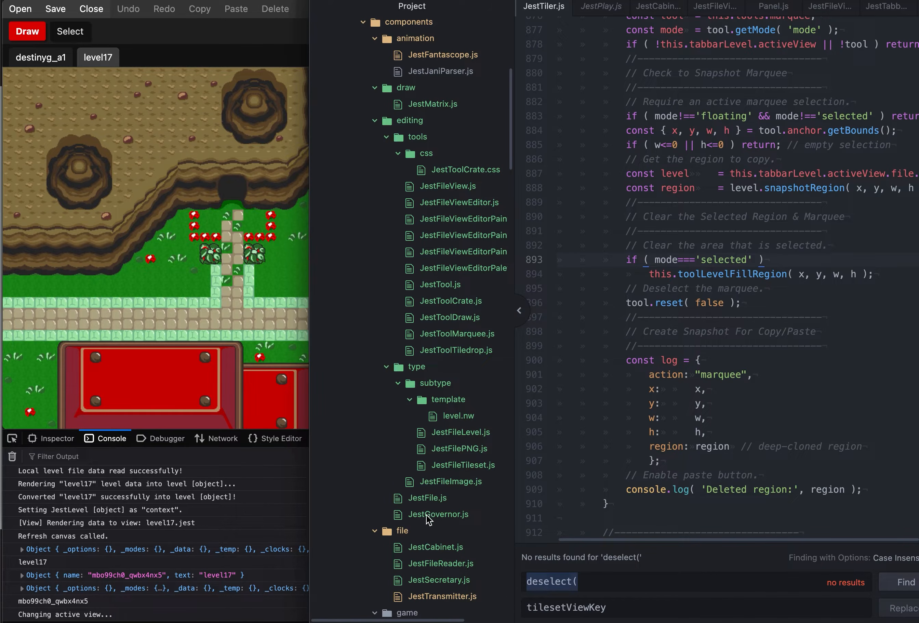
scroll(475, 432, up, 5)
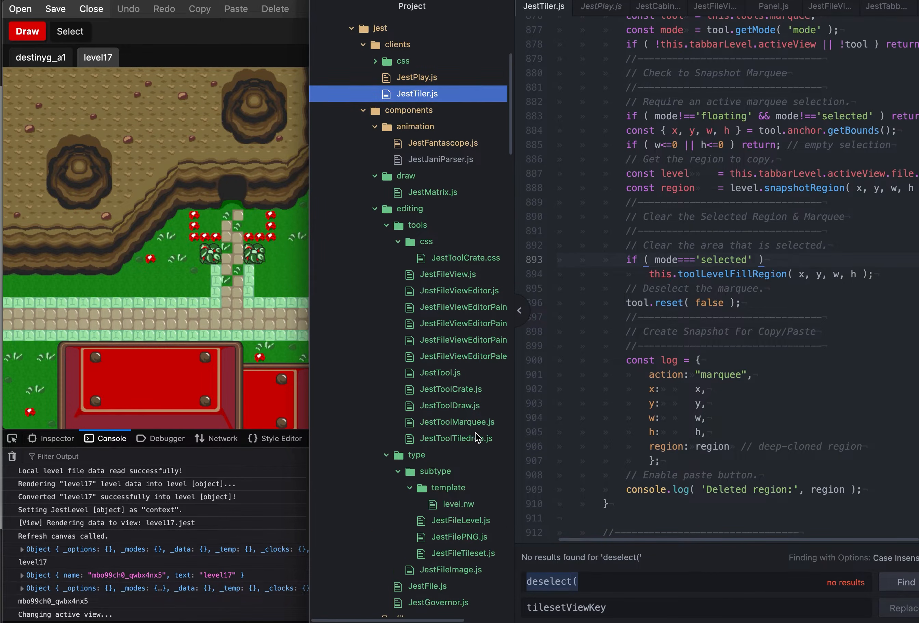
scroll(474, 432, down, 20)
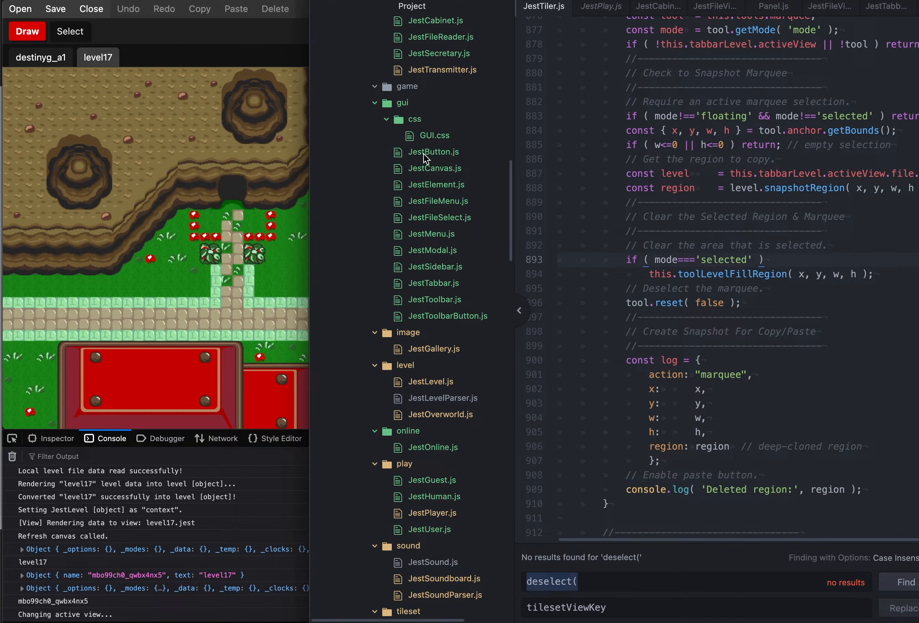
Check the component files from the gui folder down to tileset, and return to the clients folder in the project tree.
scroll(424, 157, down, 5)
scroll(423, 158, down, 1)
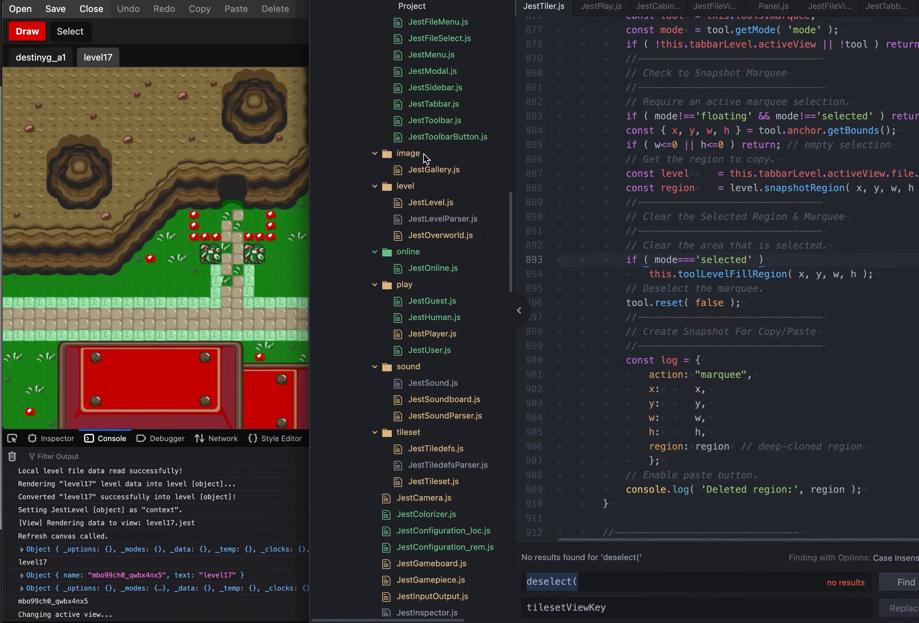
scroll(423, 156, up, 20)
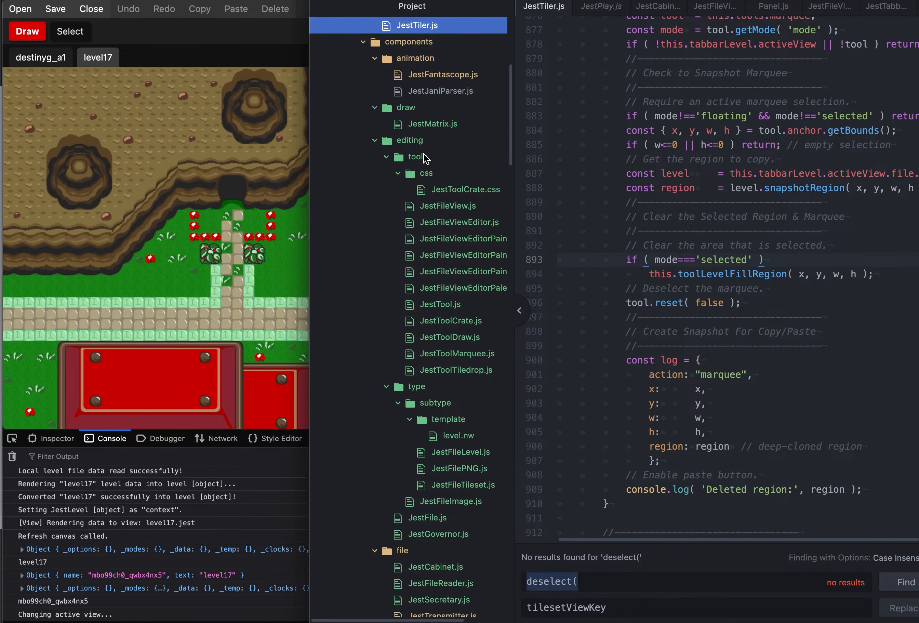
scroll(437, 183, up, 3)
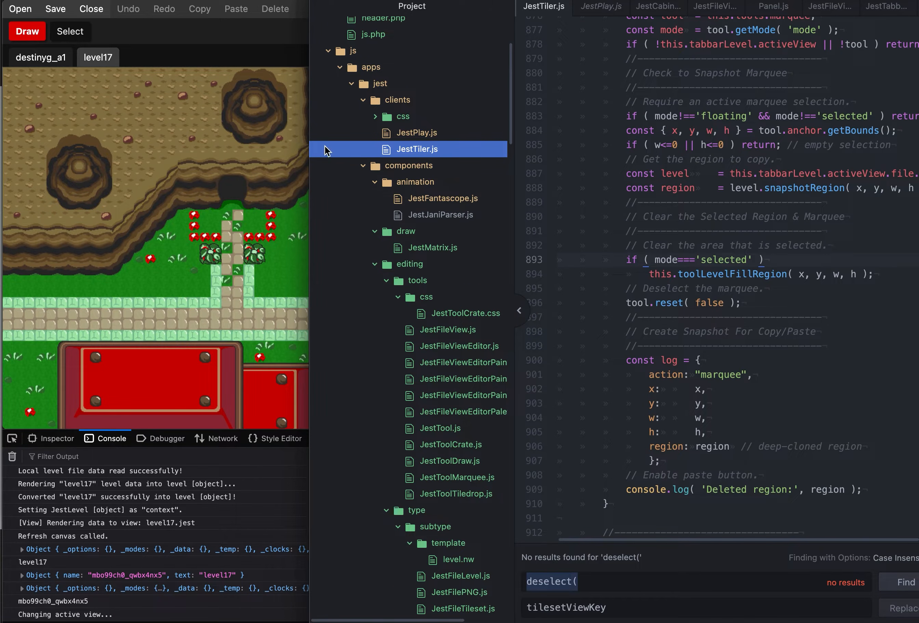
scroll(418, 189, up, 1)
scroll(412, 189, down, 2)
Check the tileset palette in the tile editor, and return to the code editor to review the JestTiler.css stylesheet under clients.
click(211, 211)
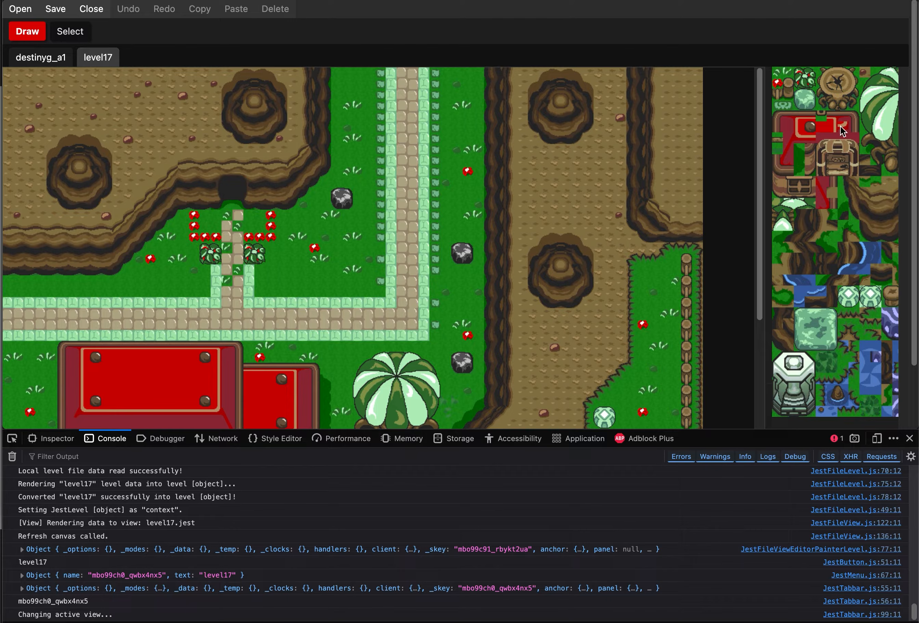
click(917, 198)
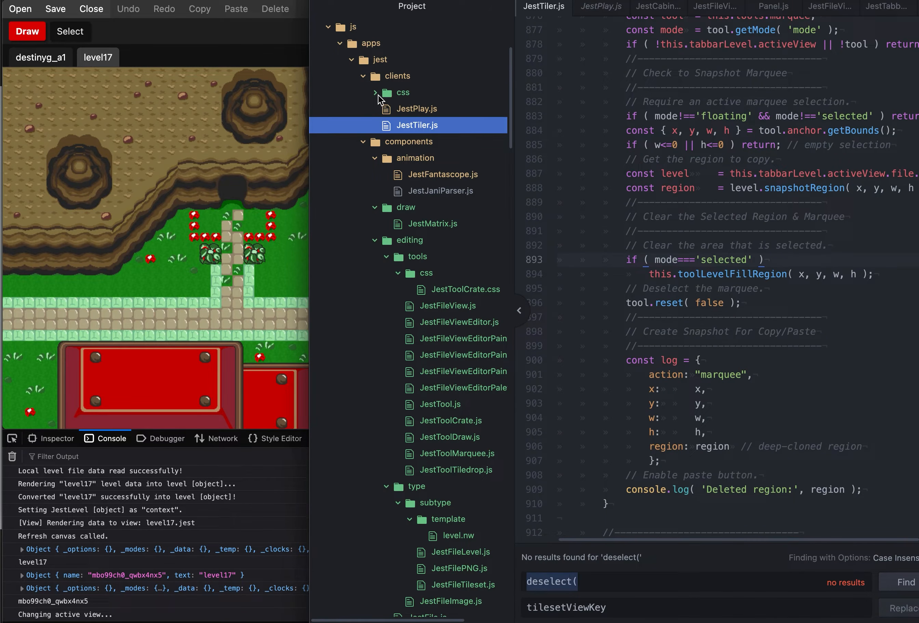
click(393, 94)
click(402, 108)
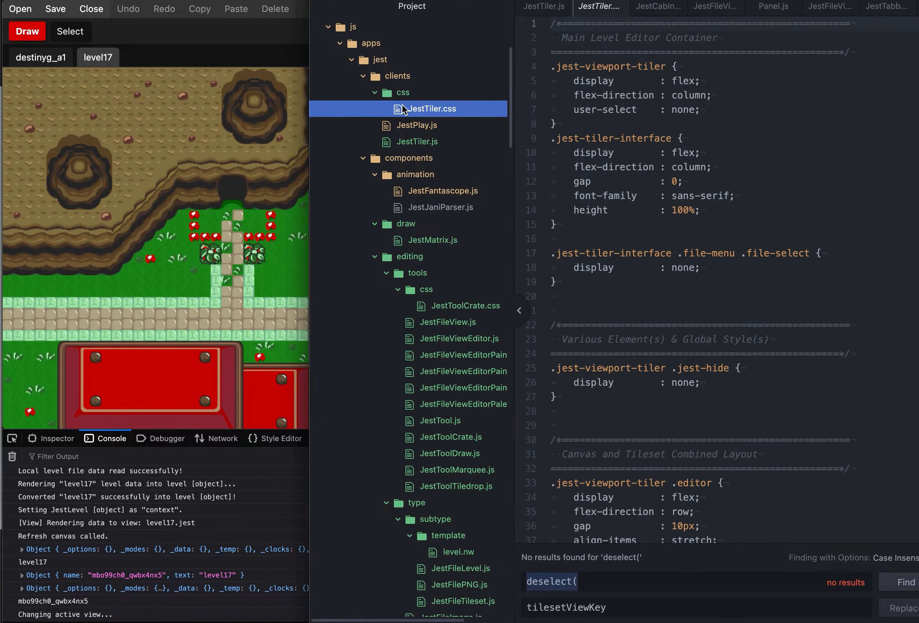
scroll(604, 274, down, 20)
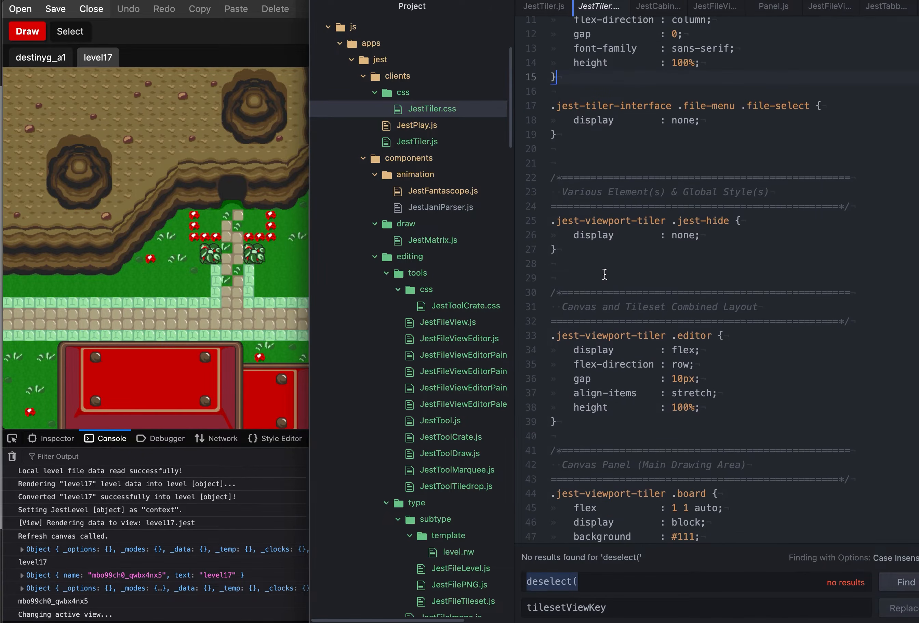
scroll(605, 274, up, 20)
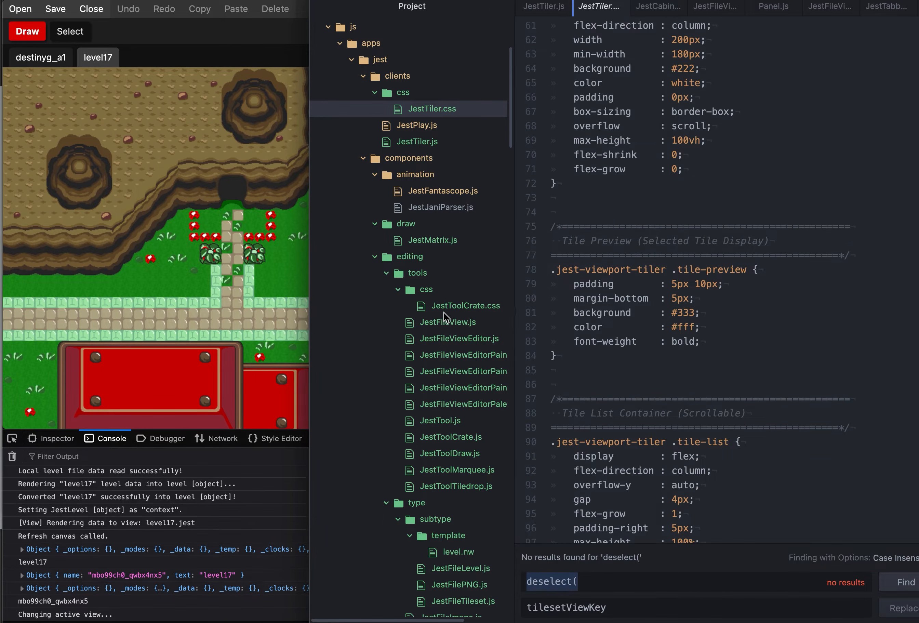
Open GUI.css from the gui component's css folder and review its shared panel and button styles.
scroll(443, 312, down, 5)
scroll(444, 312, down, 10)
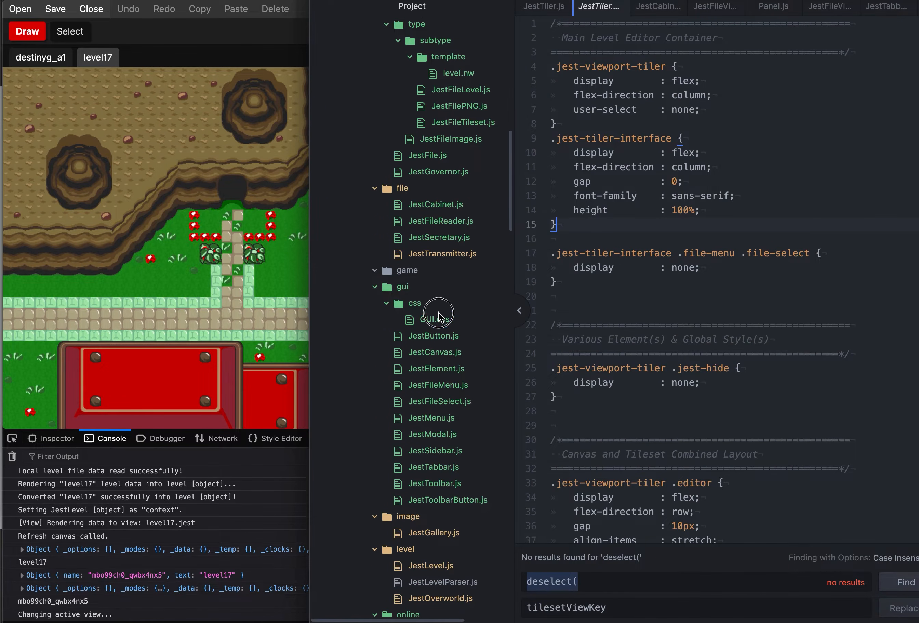
click(437, 314)
scroll(656, 218, down, 15)
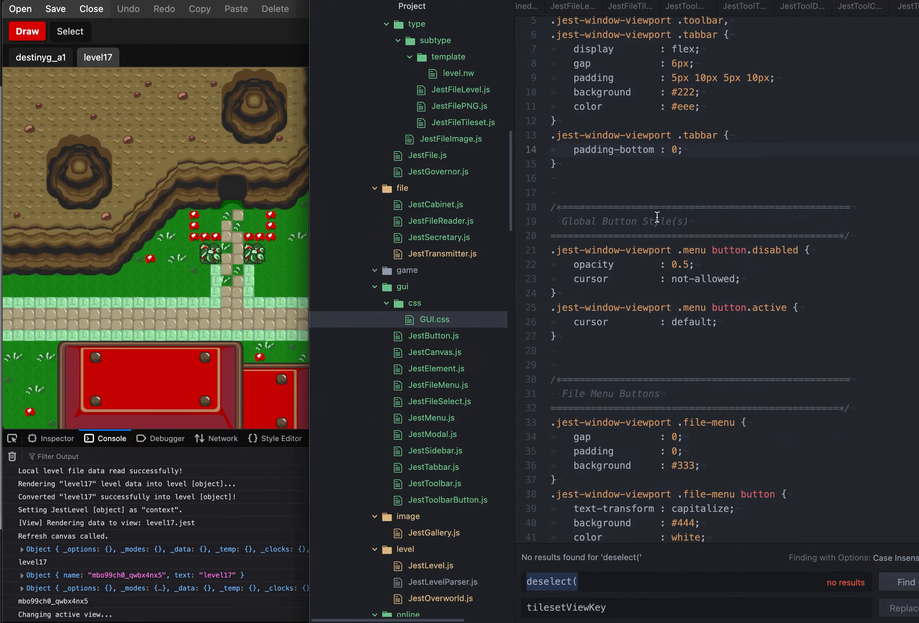
scroll(657, 217, up, 15)
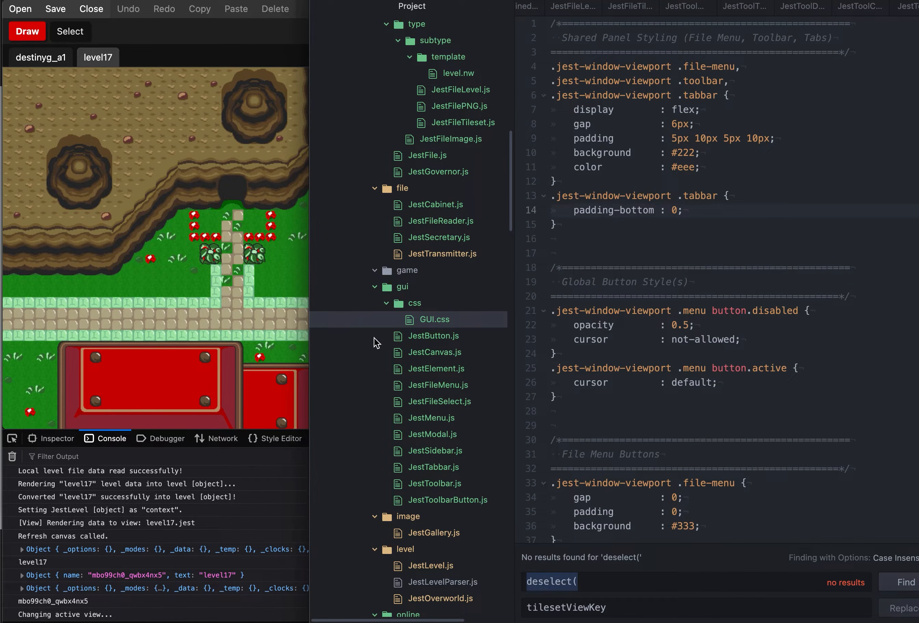
scroll(410, 315, up, 3)
scroll(411, 316, up, 5)
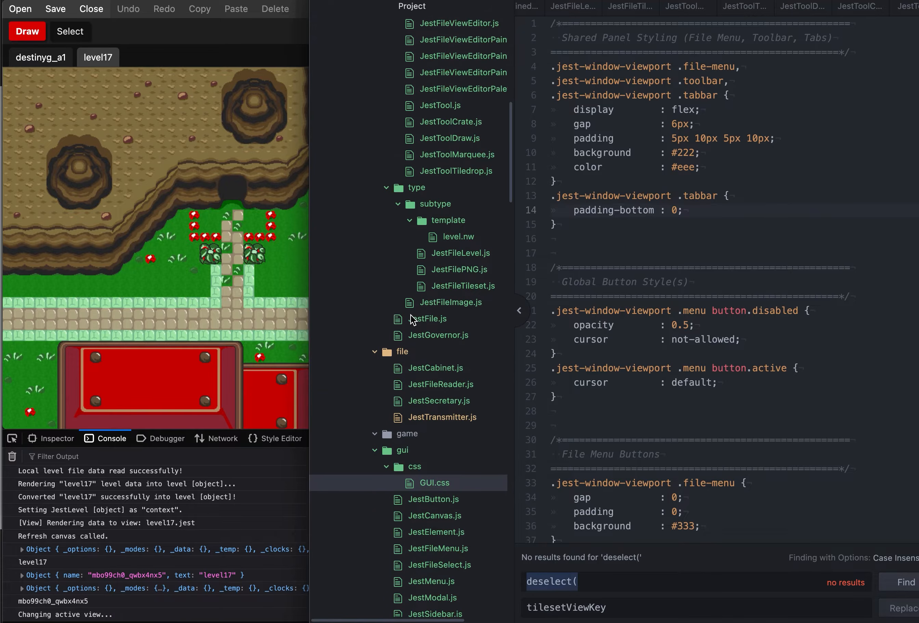
Switch to the tile editor, draw scattered grass tiles over level17's cave entrance, cliffs and dirt areas, and activate the Select tool.
click(245, 195)
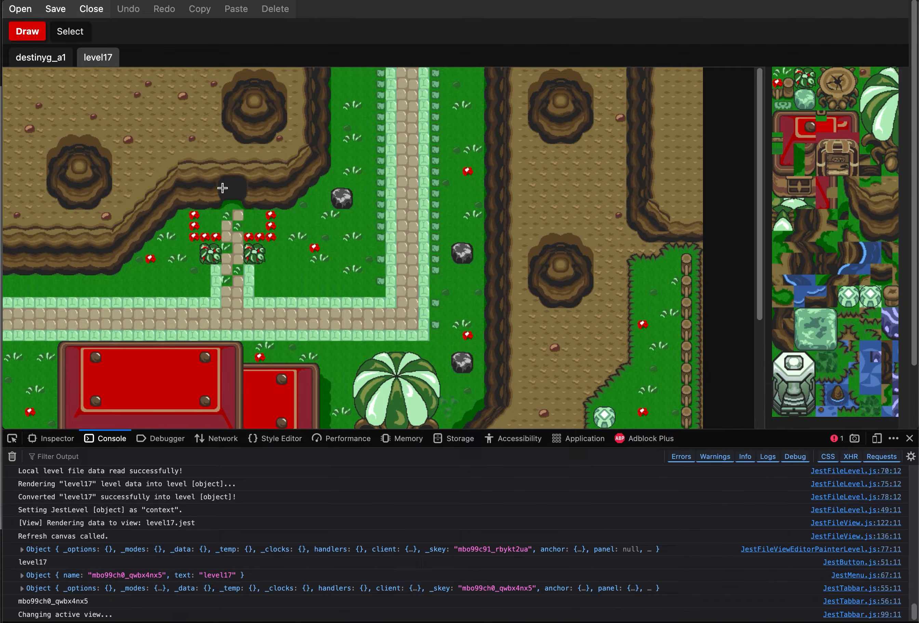
drag(216, 179, 248, 204)
mouse_move(326, 131)
mouse_down()
mouse_move(144, 211)
mouse_move(123, 107)
mouse_move(517, 220)
mouse_move(591, 171)
mouse_up()
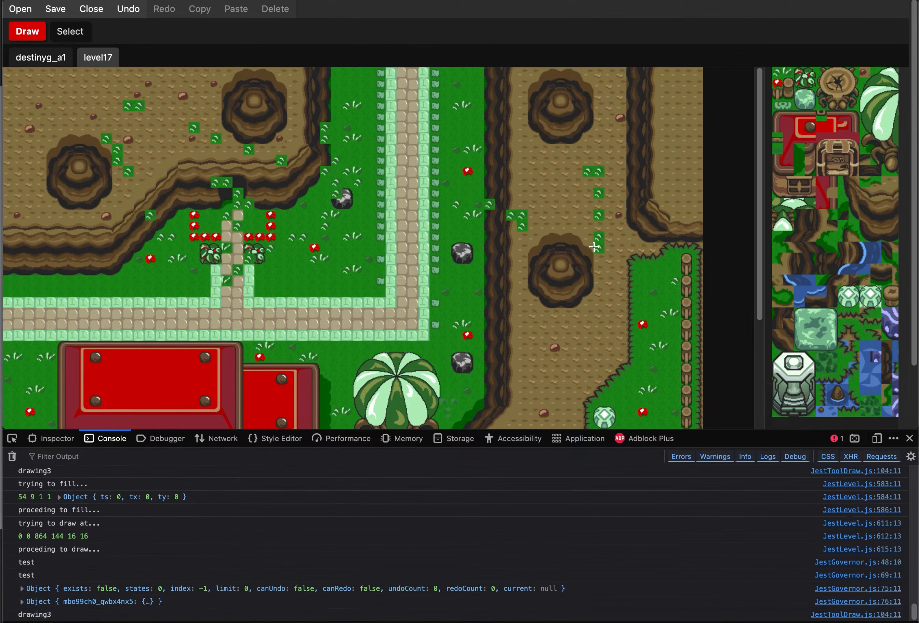
click(70, 31)
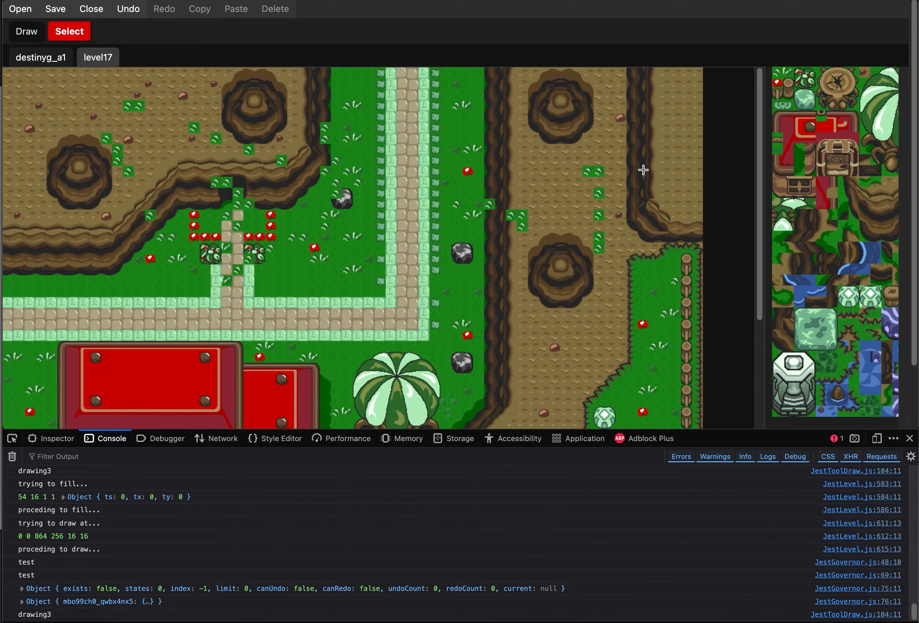
Switch to the code editor and look over the clients and editing tools folders in the project tree.
key(super+Tab)
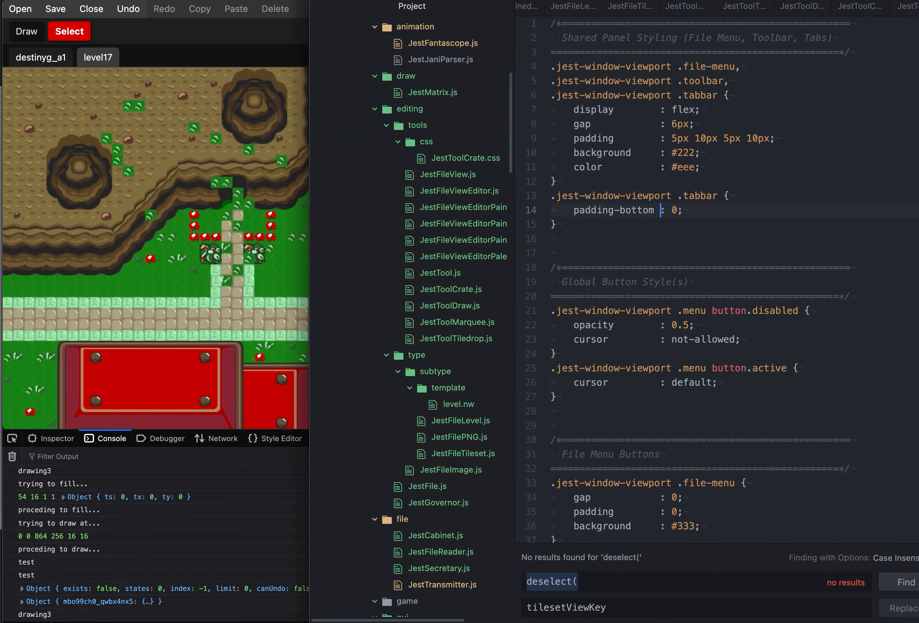
scroll(405, 241, down, 3)
scroll(437, 389, up, 8)
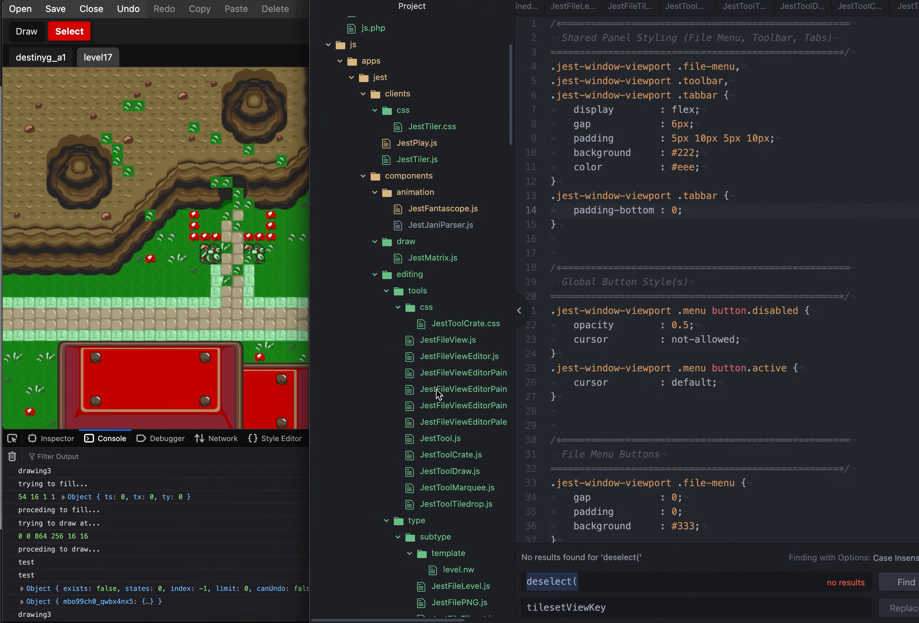
Switch to the tile editor and examine the edited level17 map from the upper cliffs to the house, trees and table.
click(243, 314)
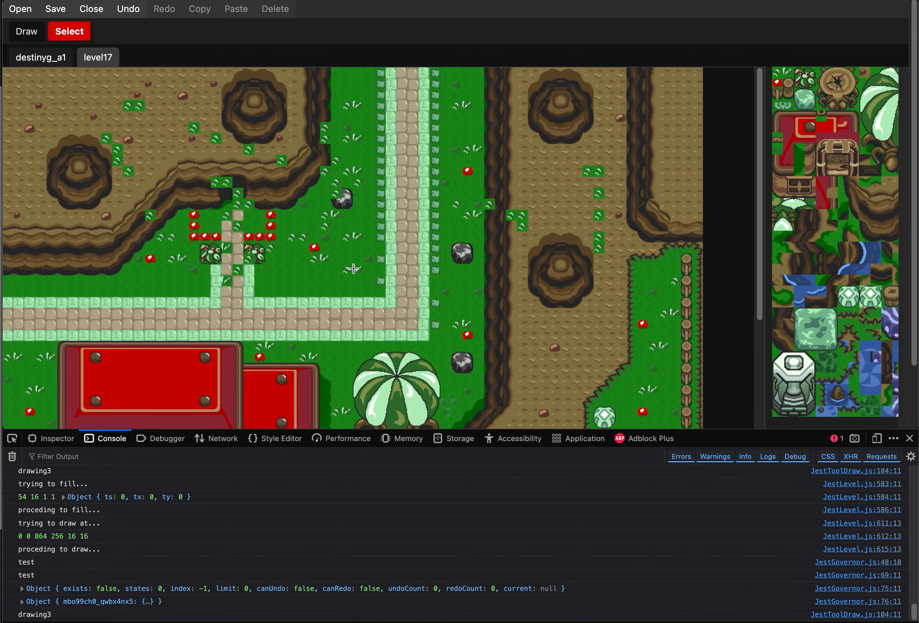
scroll(417, 277, down, 7)
scroll(417, 277, up, 7)
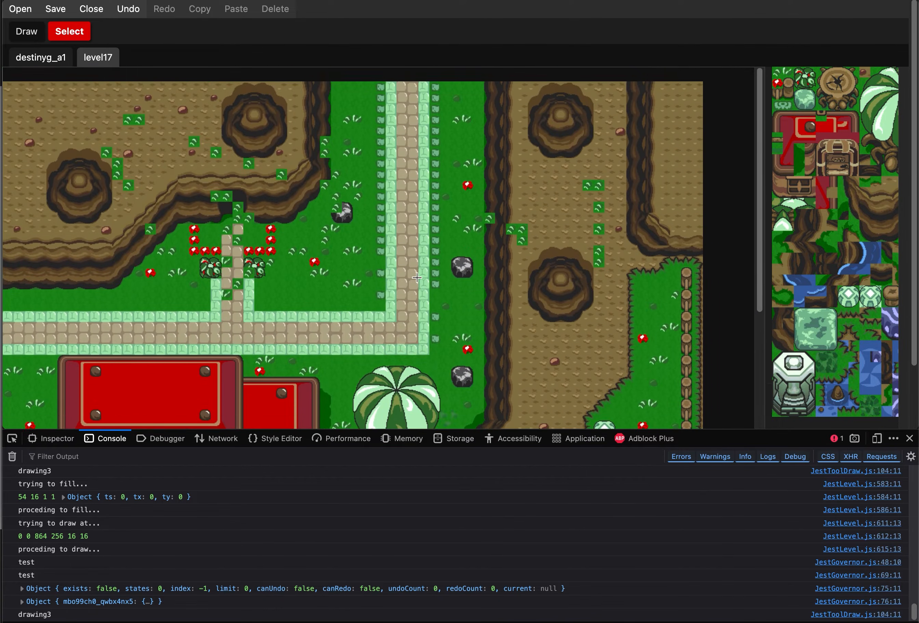
scroll(417, 278, down, 6)
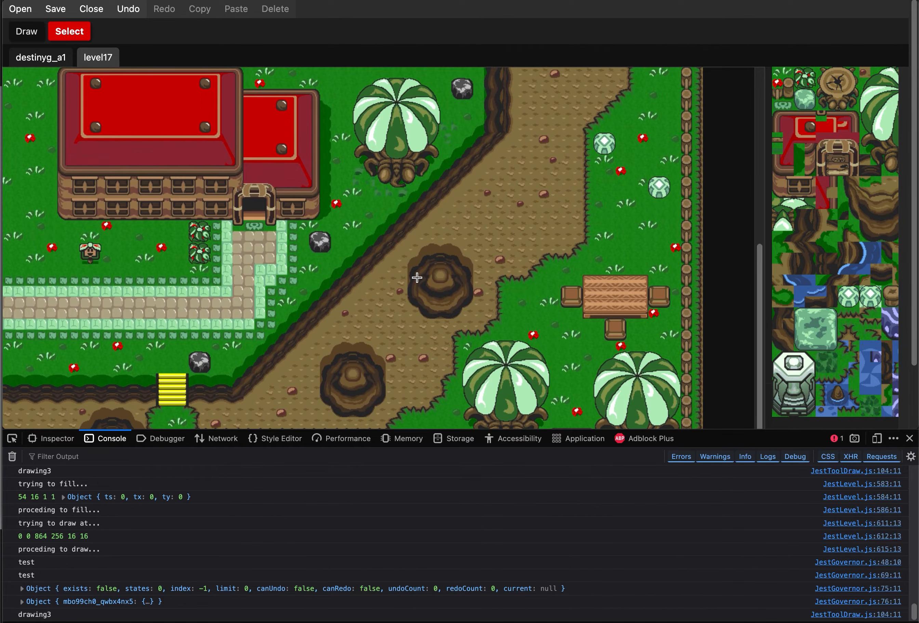
scroll(416, 277, up, 6)
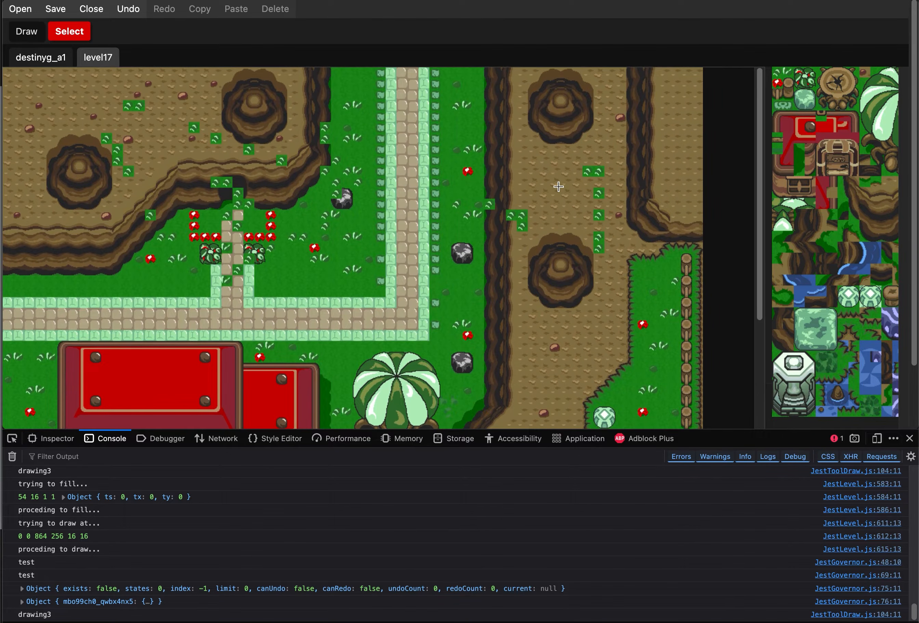
scroll(558, 186, down, 6)
scroll(558, 186, up, 6)
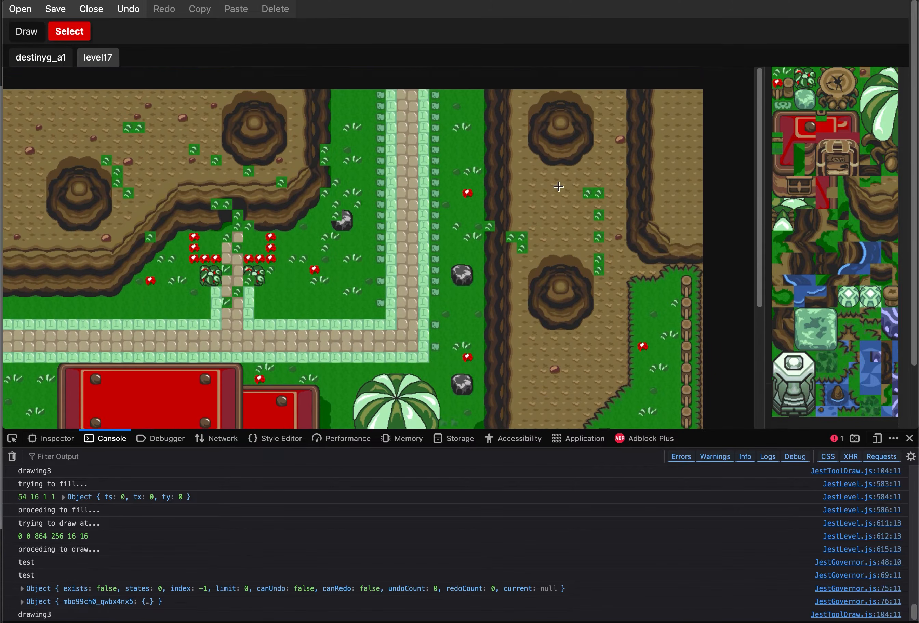
scroll(558, 186, down, 6)
scroll(558, 186, up, 6)
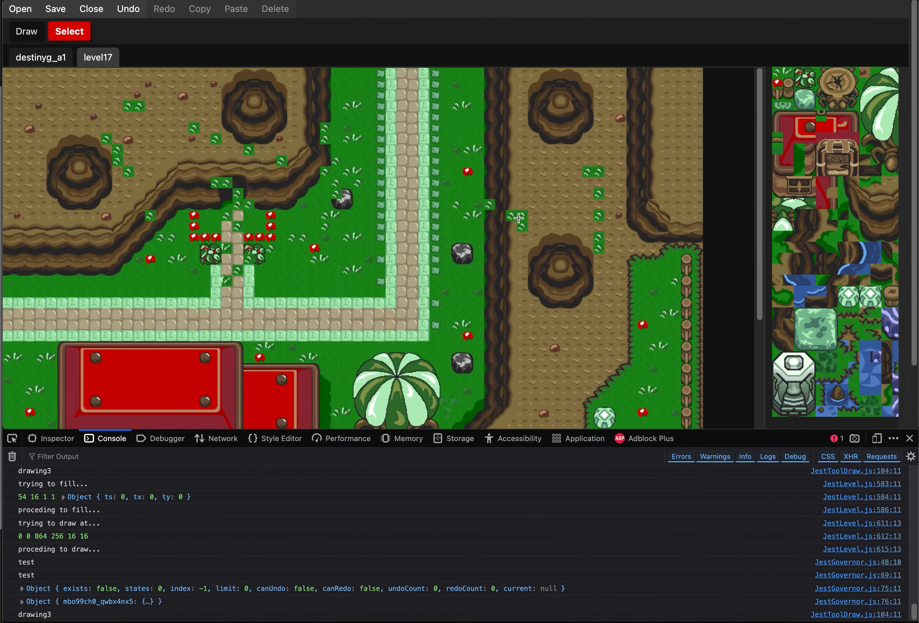
scroll(511, 231, down, 6)
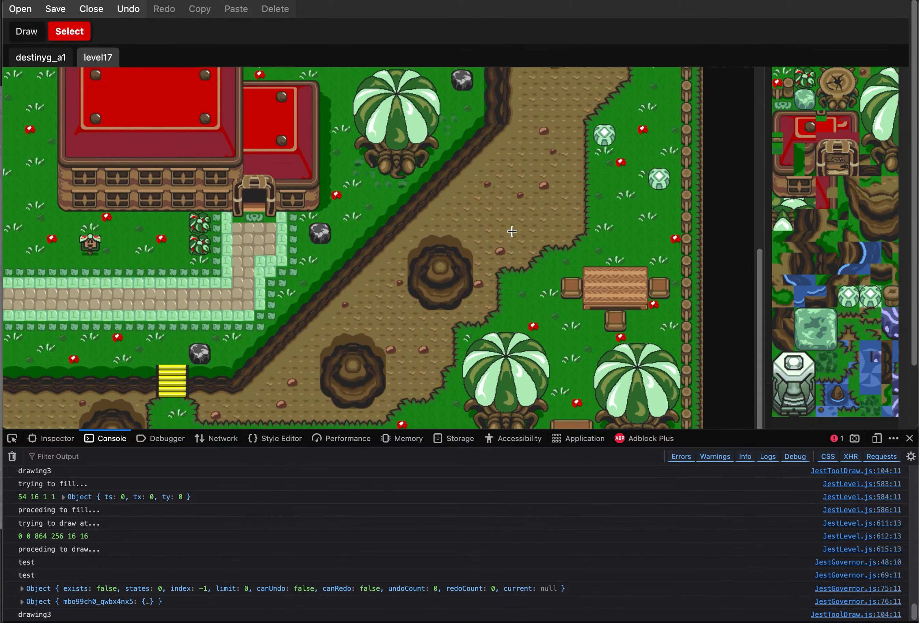
scroll(511, 231, up, 6)
scroll(511, 231, down, 2)
scroll(511, 231, up, 2)
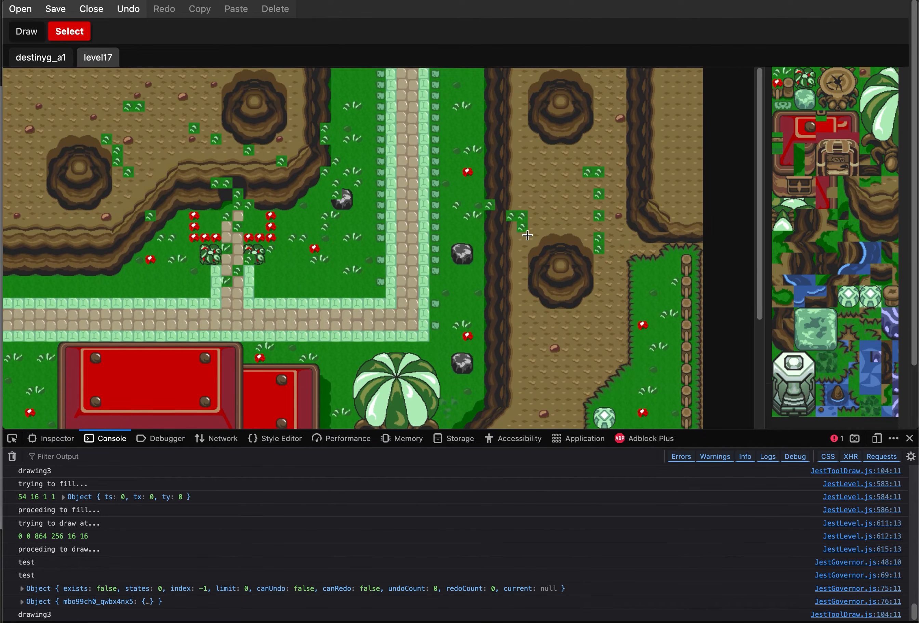
scroll(522, 254, down, 7)
scroll(554, 216, up, 8)
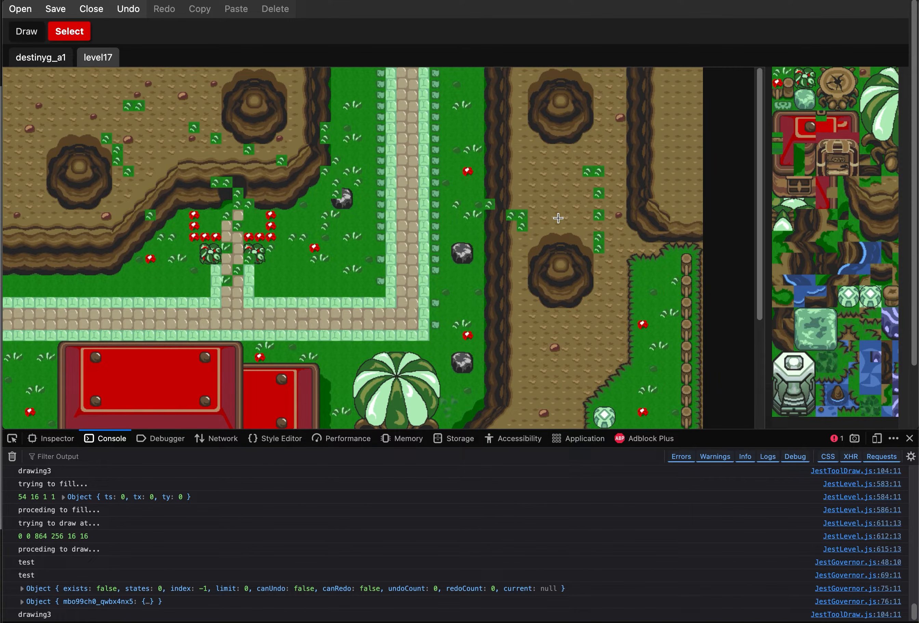
scroll(558, 218, down, 7)
scroll(510, 403, up, 7)
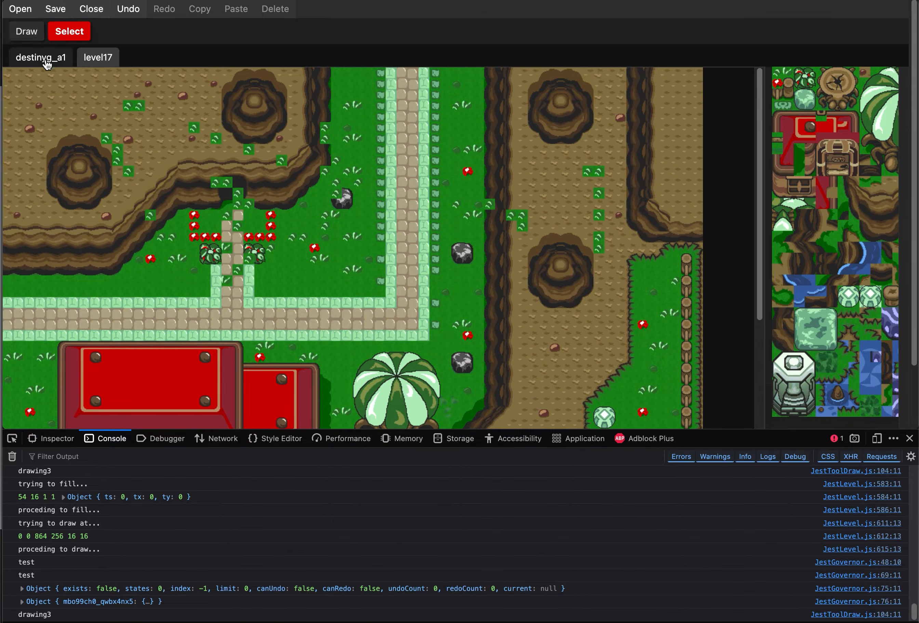
scroll(217, 145, down, 7)
scroll(218, 144, up, 7)
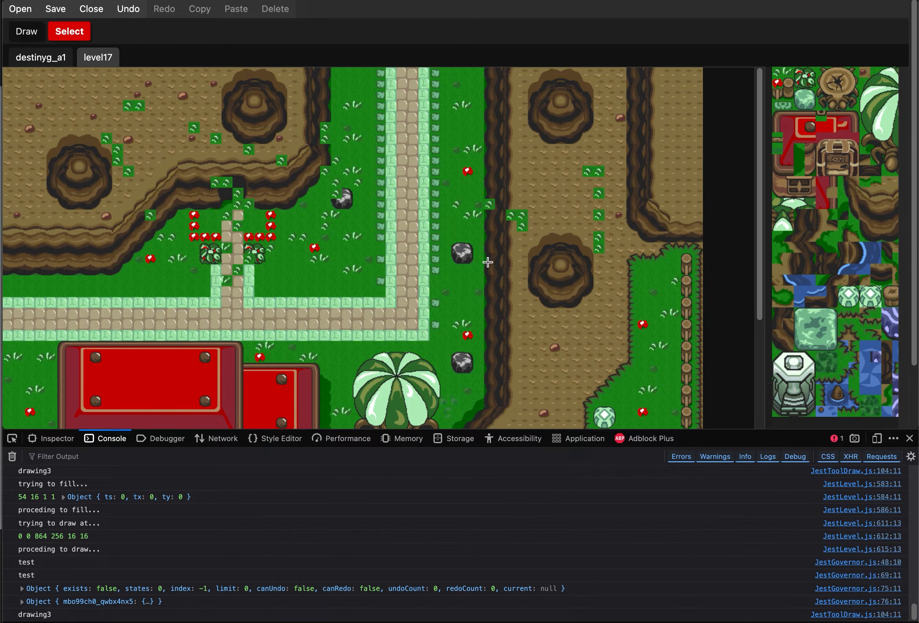
scroll(407, 238, down, 7)
scroll(408, 240, up, 7)
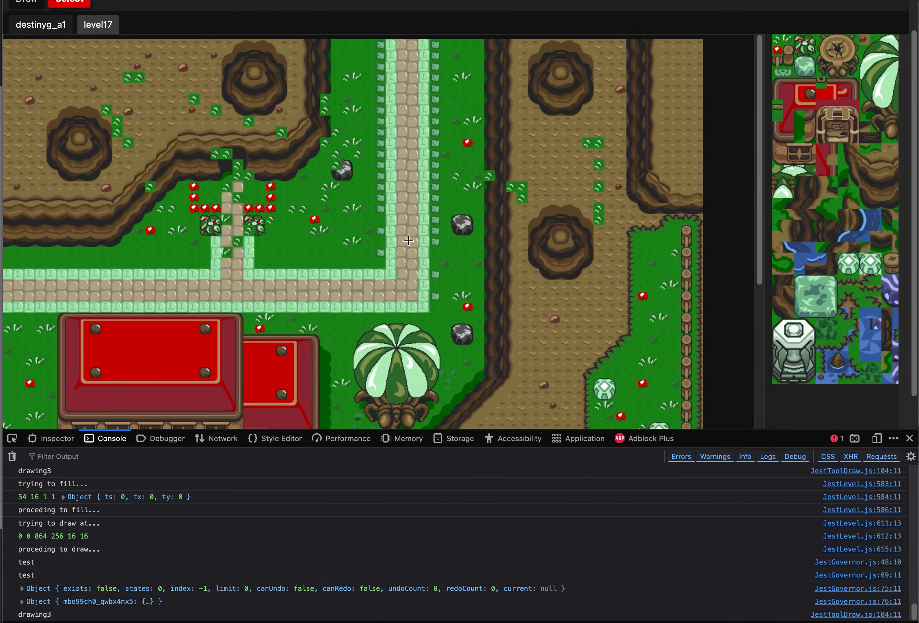
scroll(408, 241, down, 6)
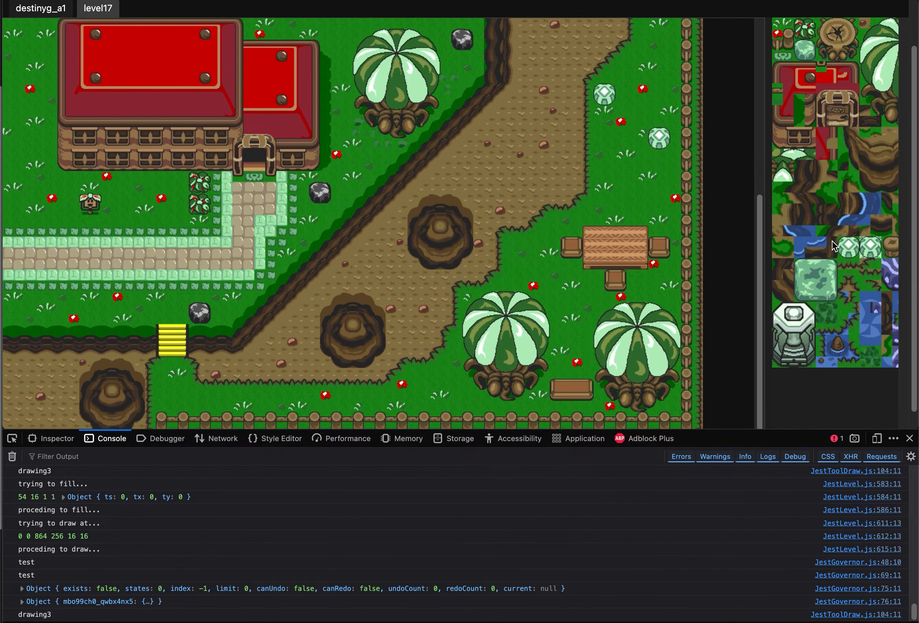
scroll(832, 241, up, 3)
scroll(504, 215, up, 6)
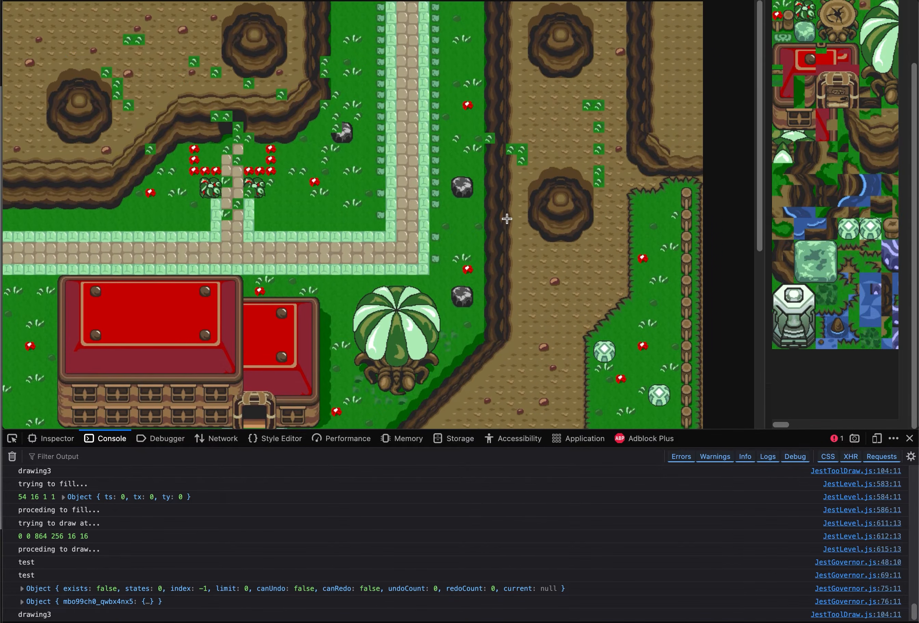
scroll(874, 179, up, 3)
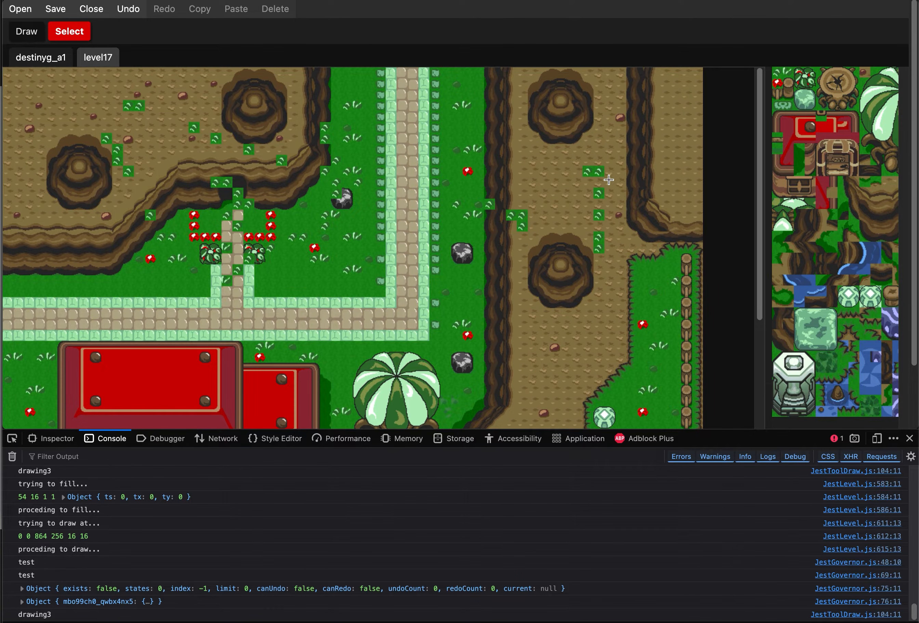
scroll(609, 179, down, 7)
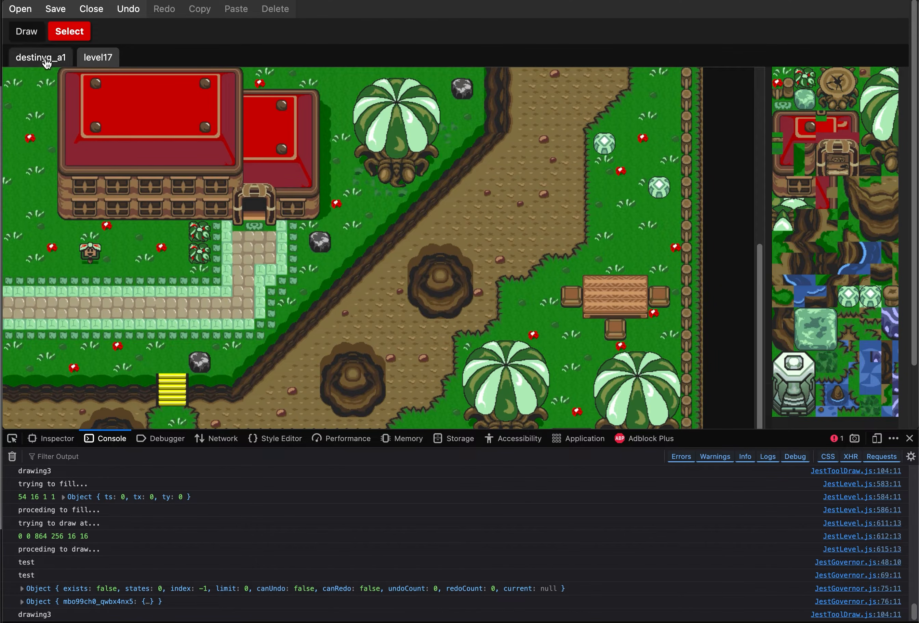
Switch to the destinyg_a1 level and view the upper part of its map.
click(45, 60)
scroll(421, 258, up, 7)
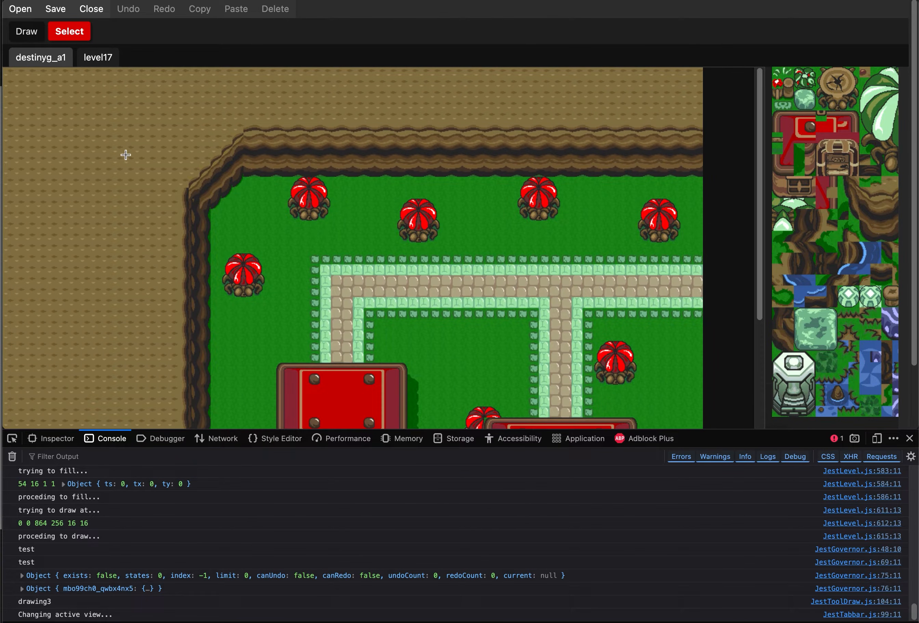
scroll(131, 157, down, 5)
scroll(126, 155, up, 5)
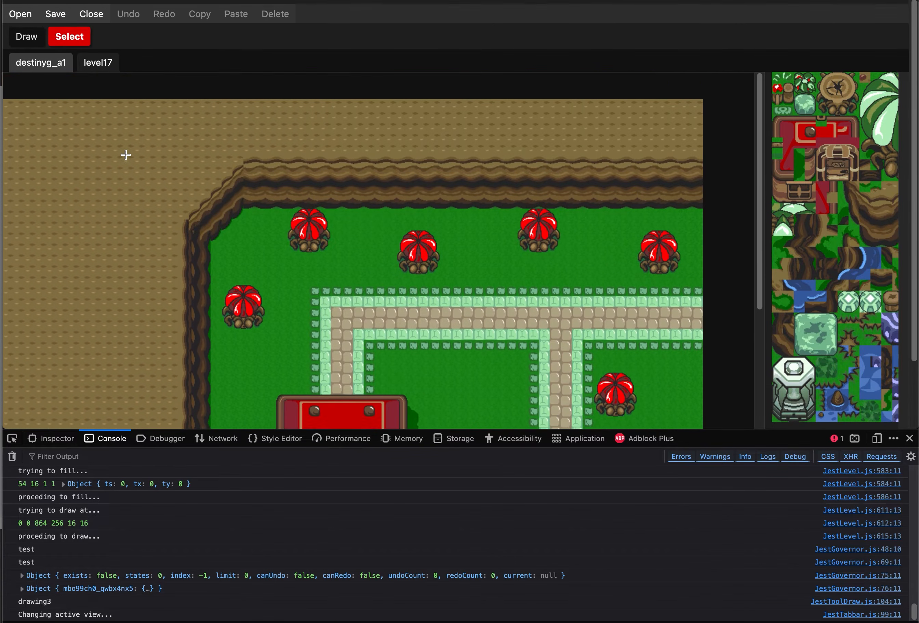
Marquee-select the northwesternmost red bush just below the cliff in the destinyg_a1 level.
scroll(125, 155, down, 5)
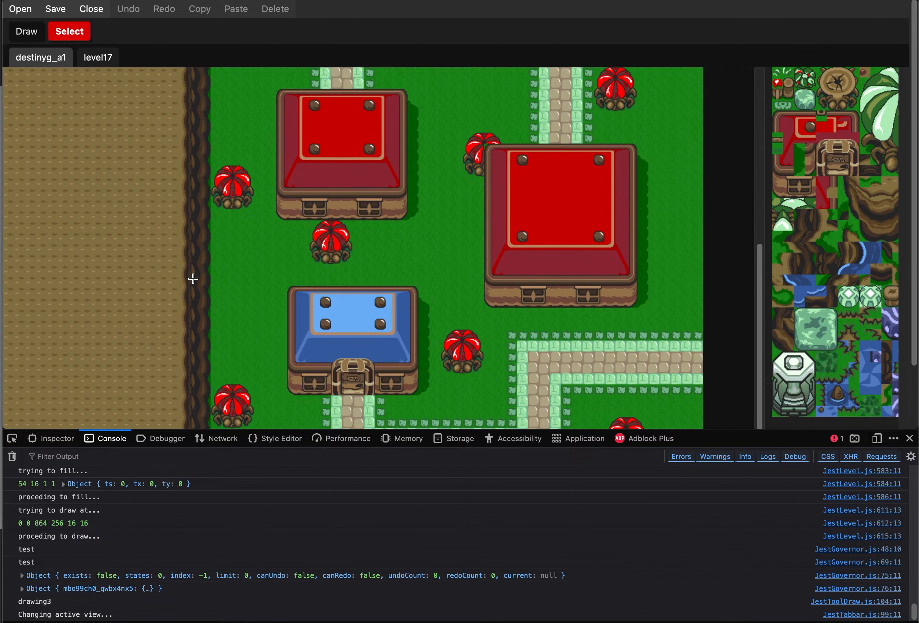
scroll(190, 270, up, 5)
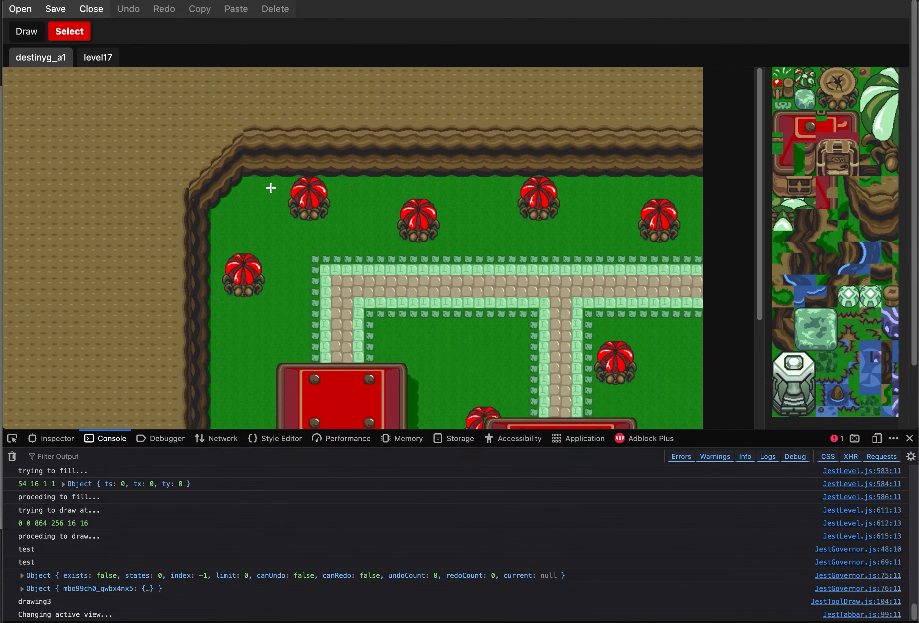
scroll(270, 188, down, 5)
scroll(271, 188, up, 5)
drag(291, 176, 322, 221)
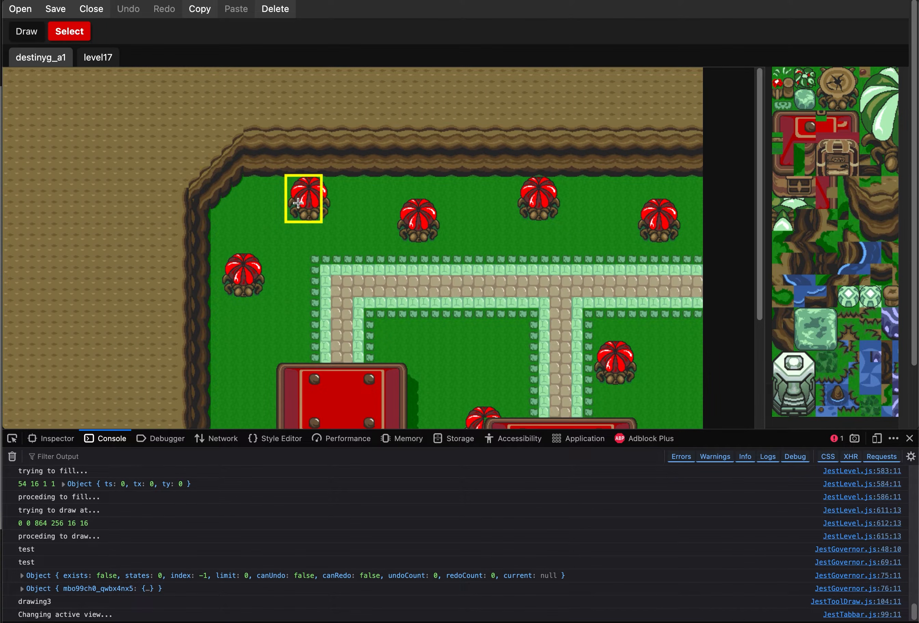
Switch to level17, marquee-select an area around the stone path, and return to destinyg_a1.
click(99, 58)
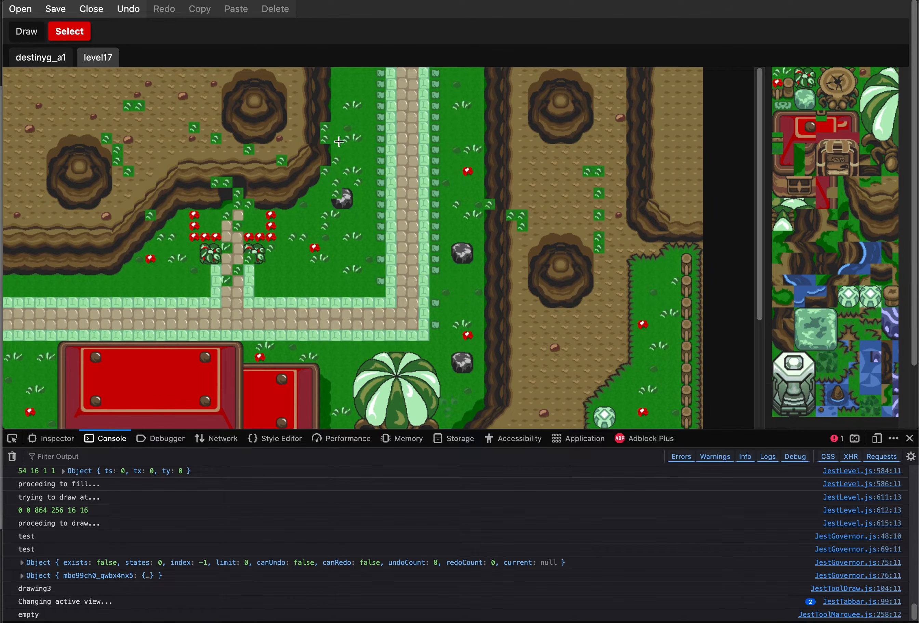
drag(339, 141, 440, 266)
click(49, 62)
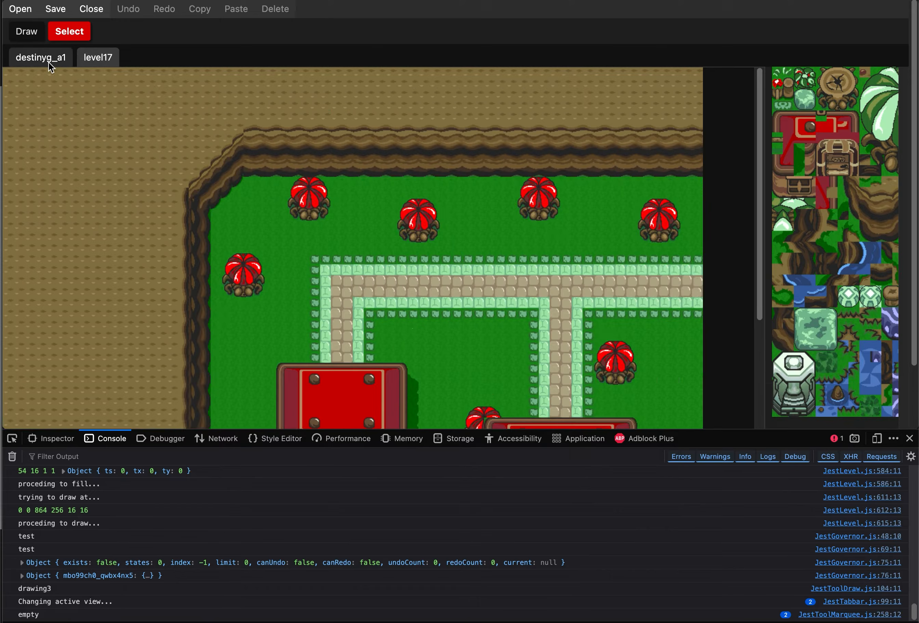
click(49, 62)
Move the second red bush below the northern cliff onto the dirt west of the cliff and deselect it.
drag(402, 184, 444, 258)
drag(386, 231, 50, 157)
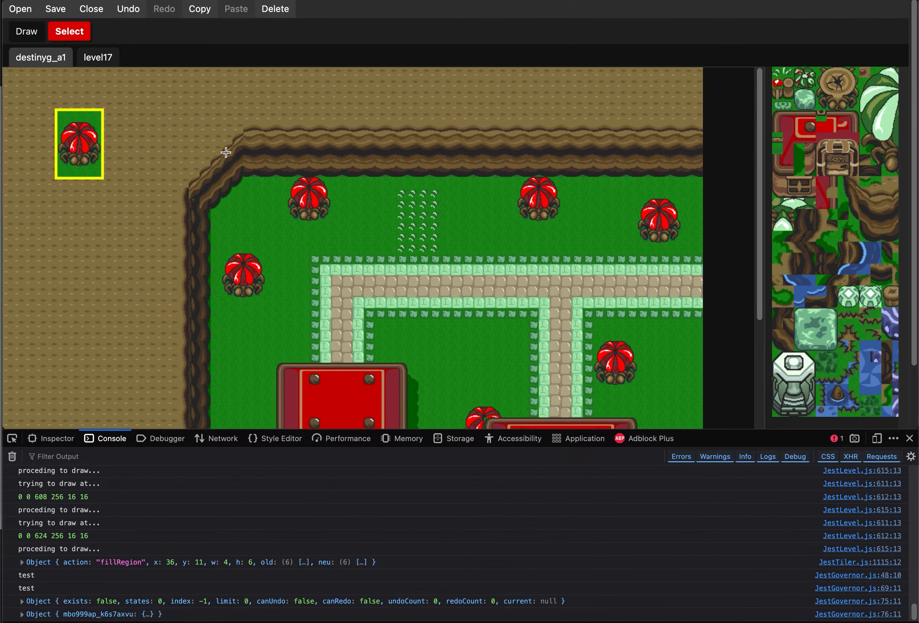
click(194, 133)
Select the red bush right of the tufted grass gap, copy and paste that region, and clear the selection.
drag(514, 175, 567, 227)
scroll(568, 229, down, 2)
scroll(568, 229, up, 2)
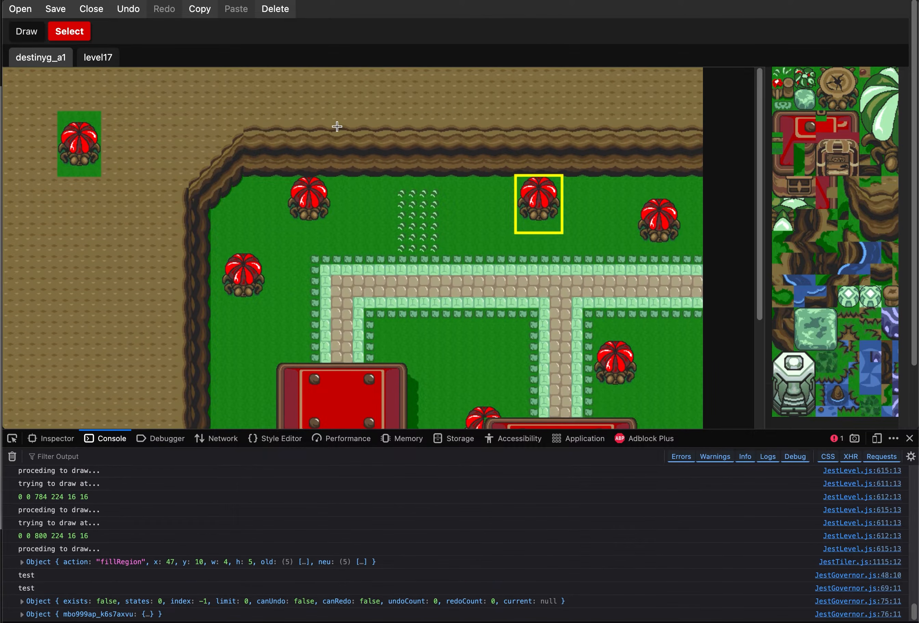
click(198, 9)
click(233, 12)
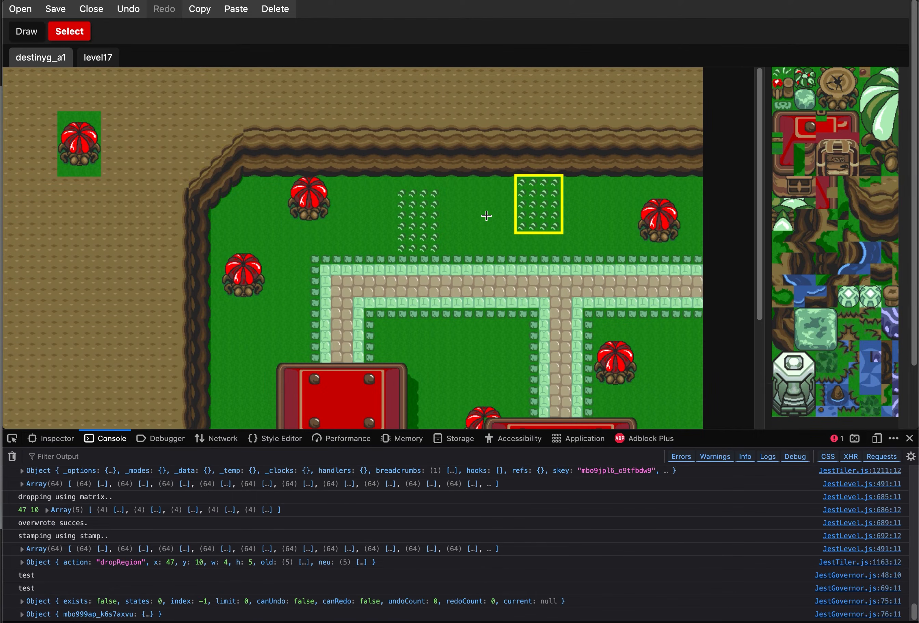
click(449, 217)
click(516, 180)
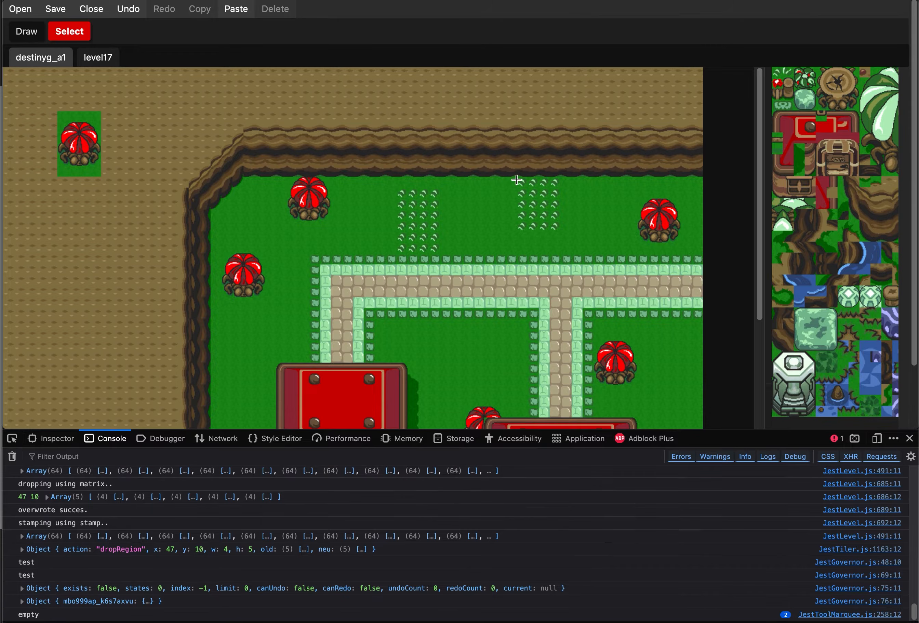
Paste the copied red bush and place it over the tufted grass patch from which the third bush was removed.
scroll(516, 180, down, 12)
scroll(516, 180, up, 12)
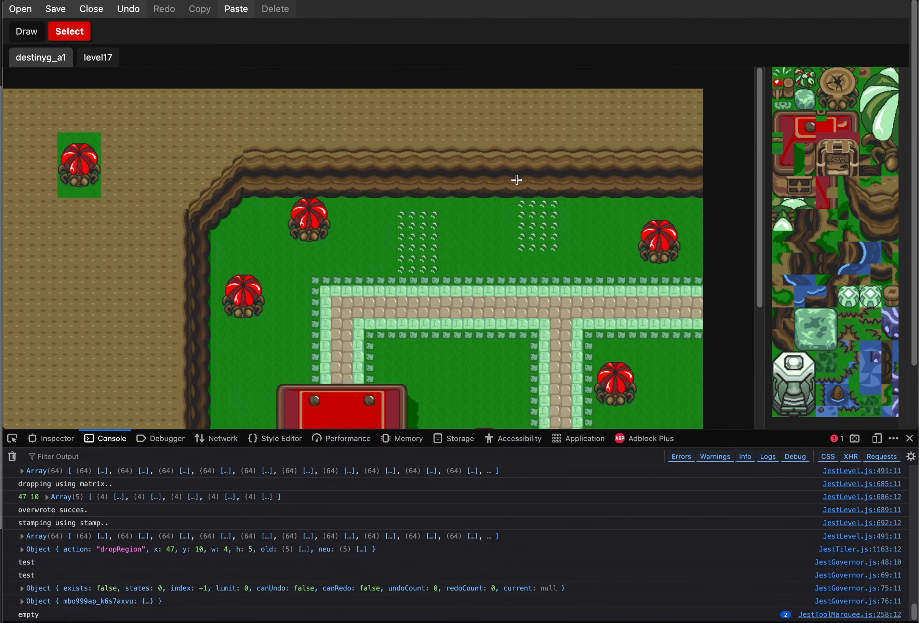
scroll(516, 180, down, 6)
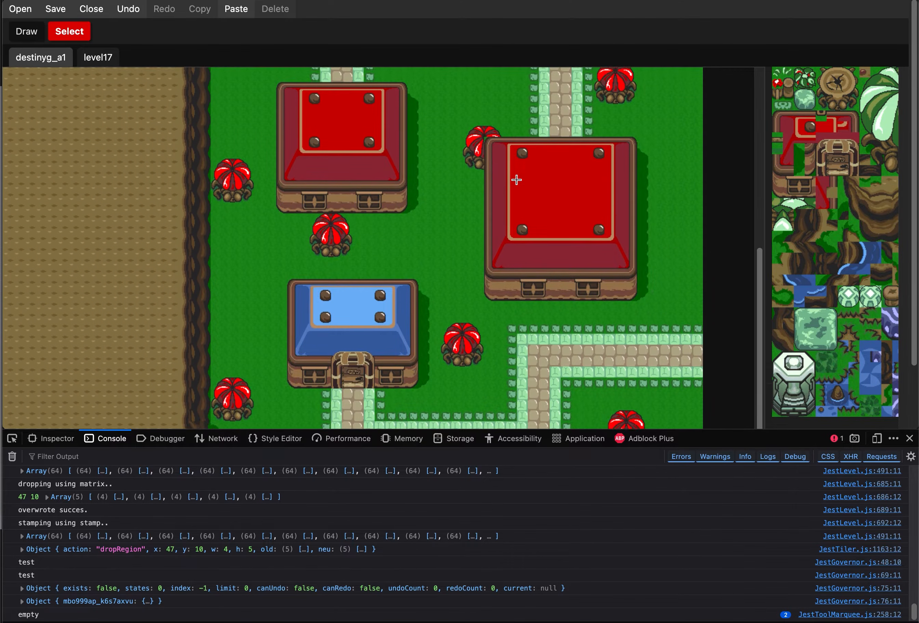
scroll(516, 179, up, 8)
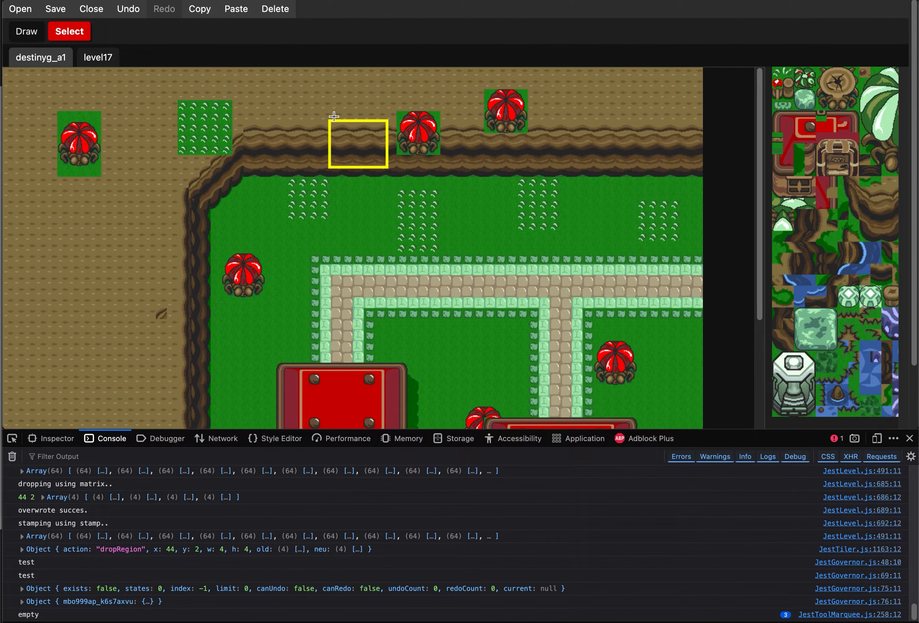
click(333, 115)
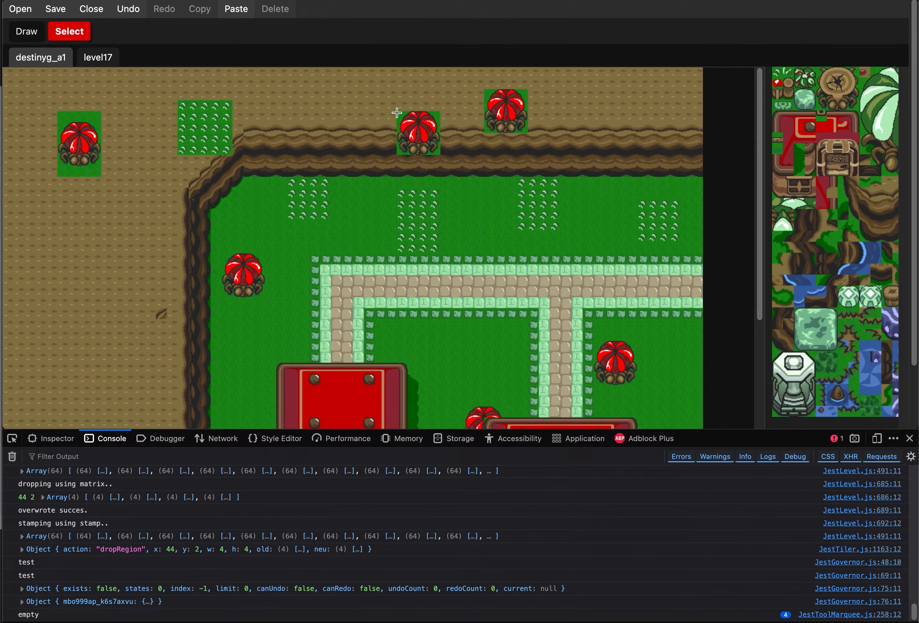
click(240, 16)
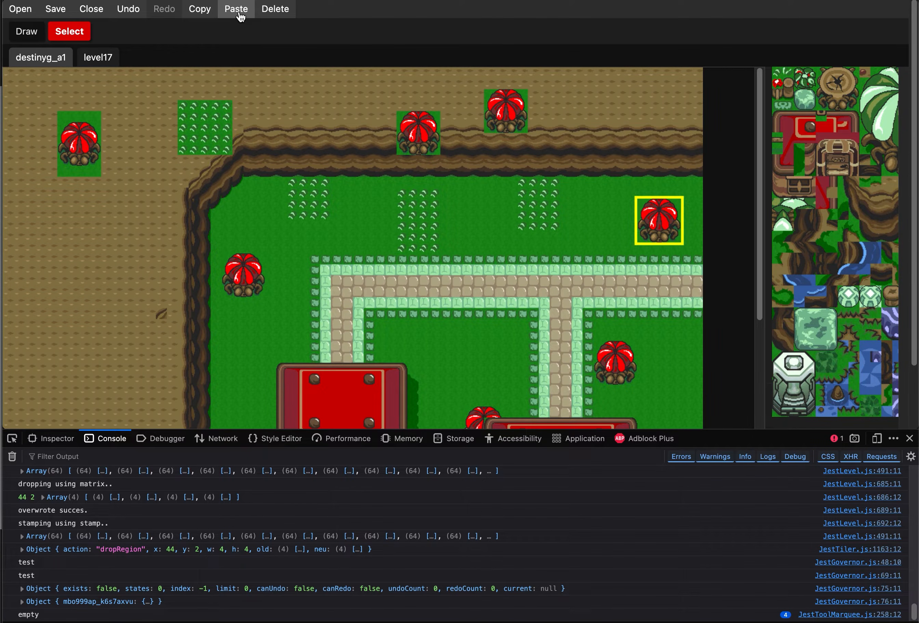
drag(657, 222, 550, 210)
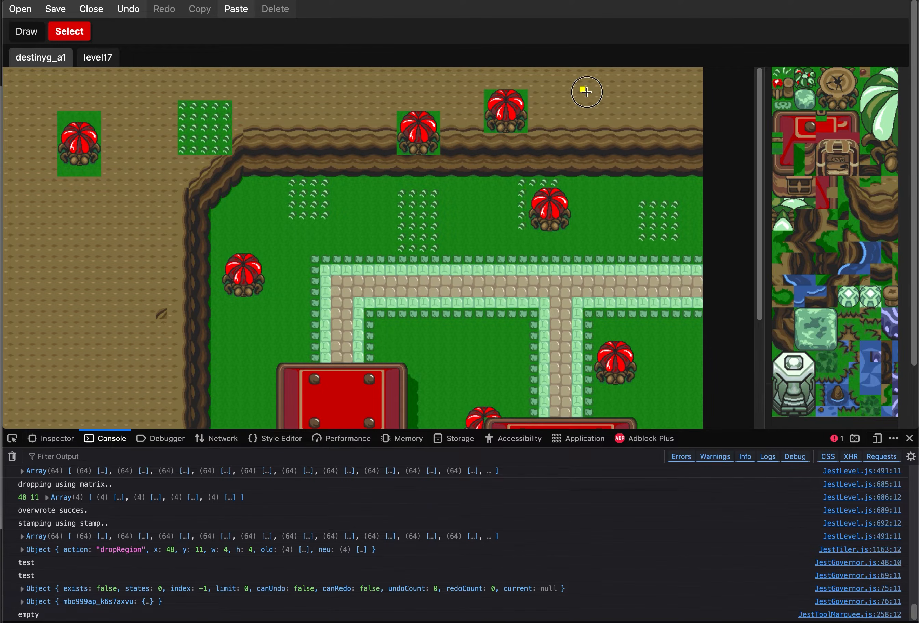
Paste another copy of the red bush over the easternmost tufted grass patch and drop it in place.
drag(586, 92, 638, 139)
click(241, 12)
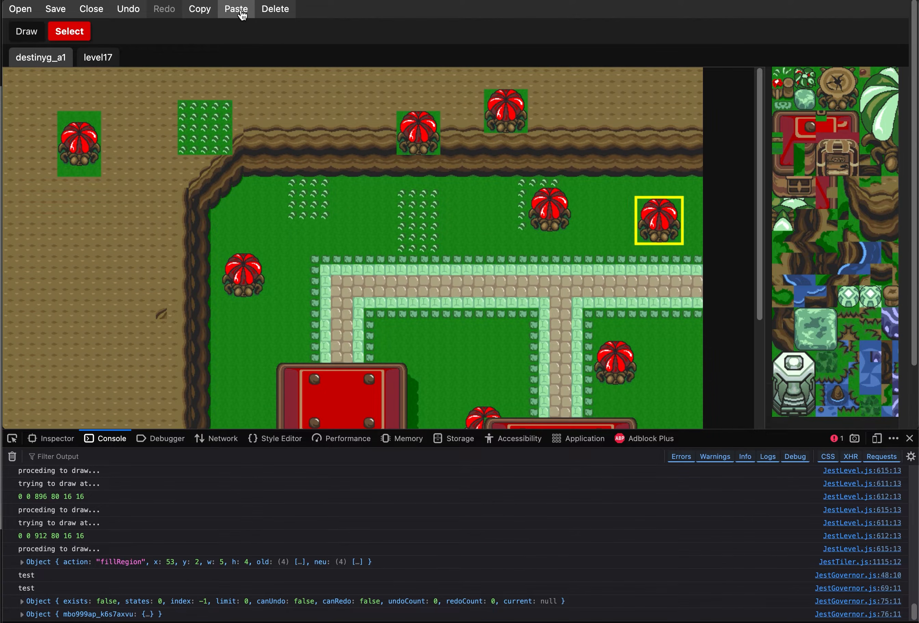
drag(56, 219, 133, 305)
Copy the red bush beside the western cliff and place the copy on the dirt above the northern cliff.
drag(221, 252, 266, 302)
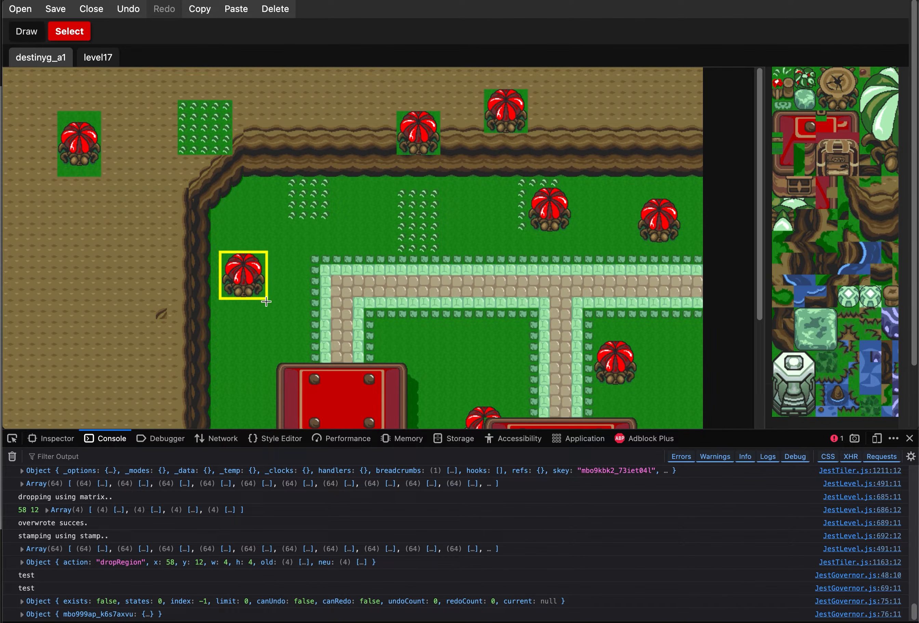
click(199, 12)
drag(236, 279, 312, 103)
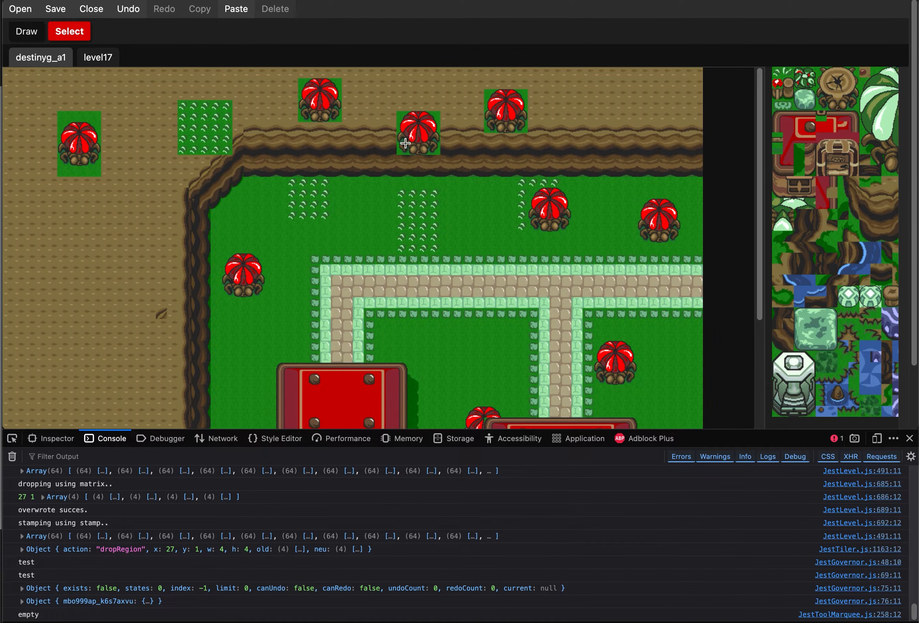
Try to place a wooden door tile from the tileset on the grass near the red houses.
scroll(405, 143, down, 6)
scroll(437, 191, up, 6)
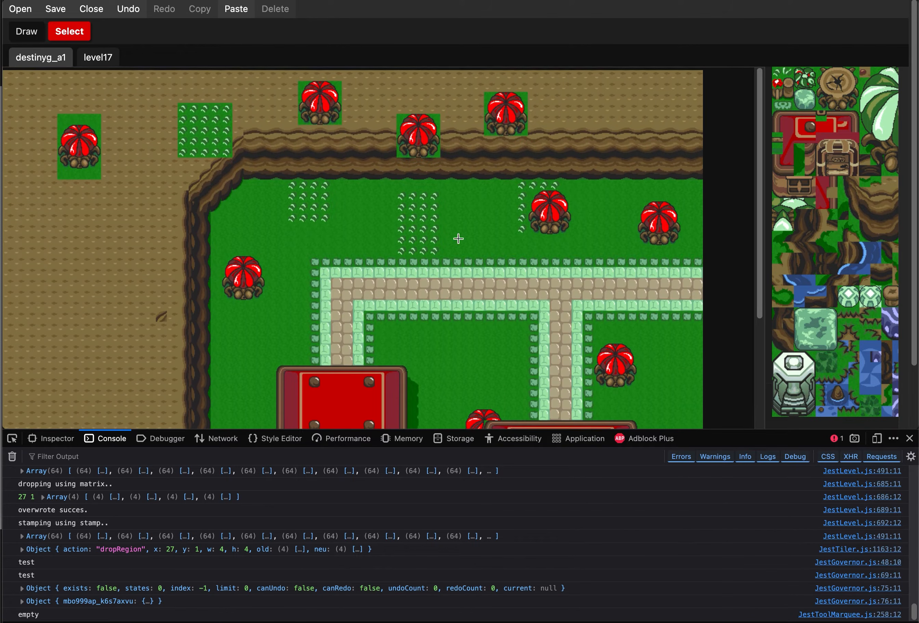
scroll(464, 254, down, 7)
scroll(472, 270, up, 6)
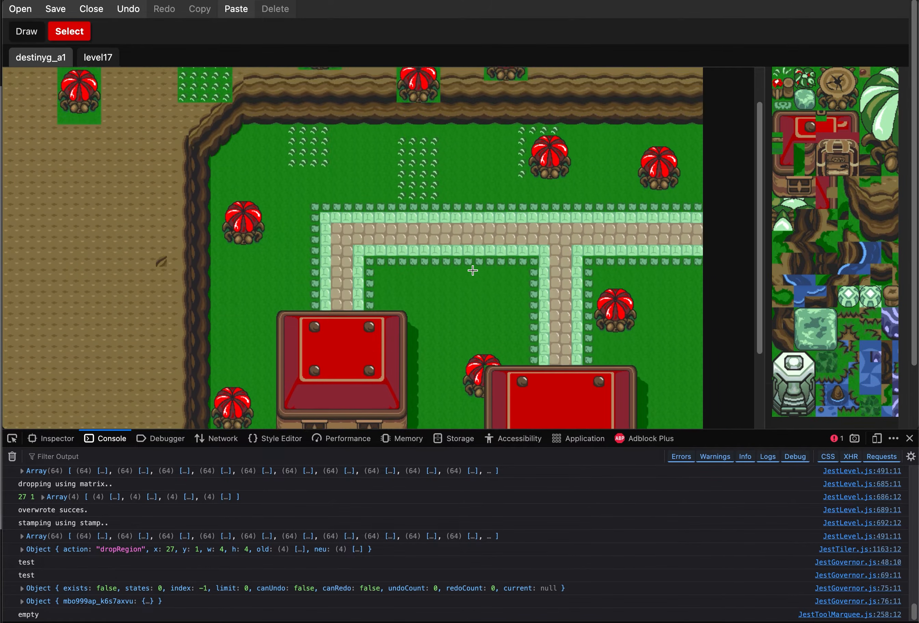
scroll(472, 262, down, 6)
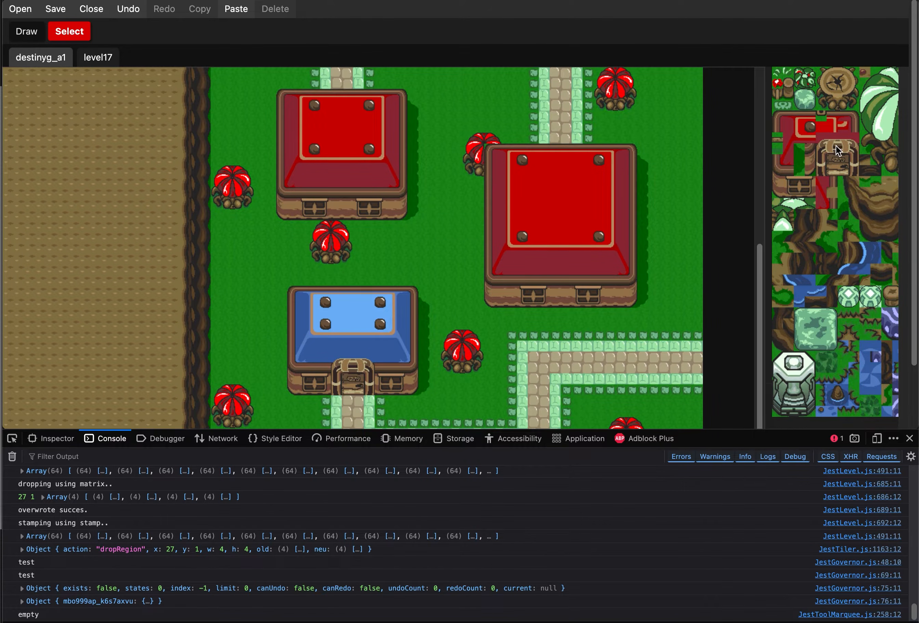
mouse_move(838, 149)
mouse_down()
mouse_move(353, 101)
mouse_move(643, 122)
mouse_up()
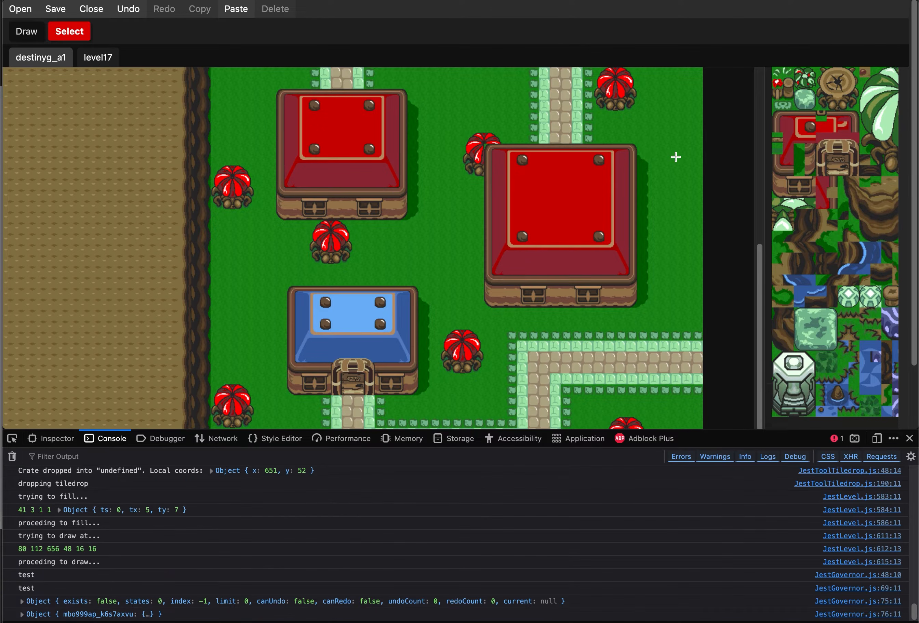
scroll(675, 156, up, 6)
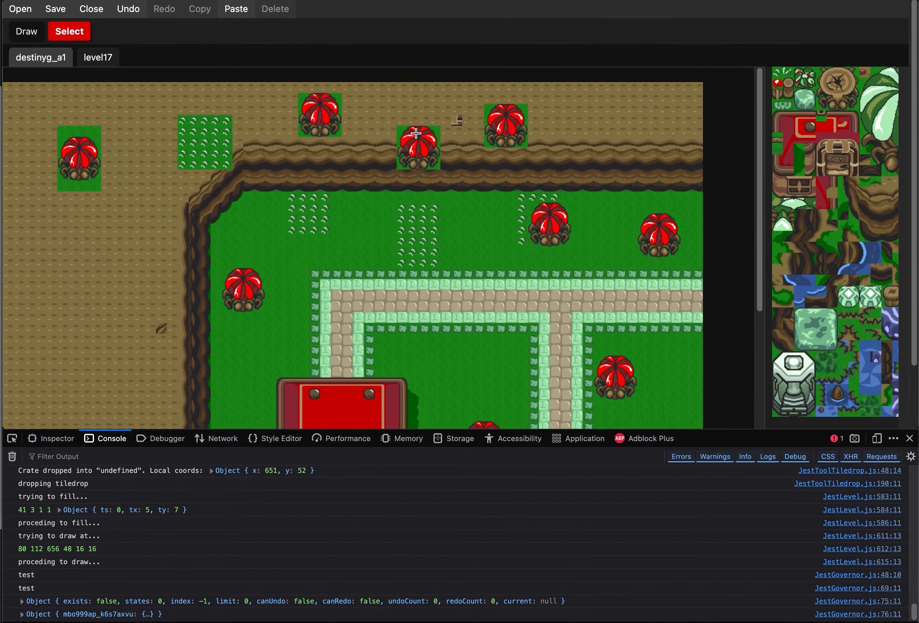
Assemble a small leafy plant from four tileset tiles on the grass between the middle tufted patch and the red bush.
scroll(415, 133, down, 4)
scroll(415, 133, up, 4)
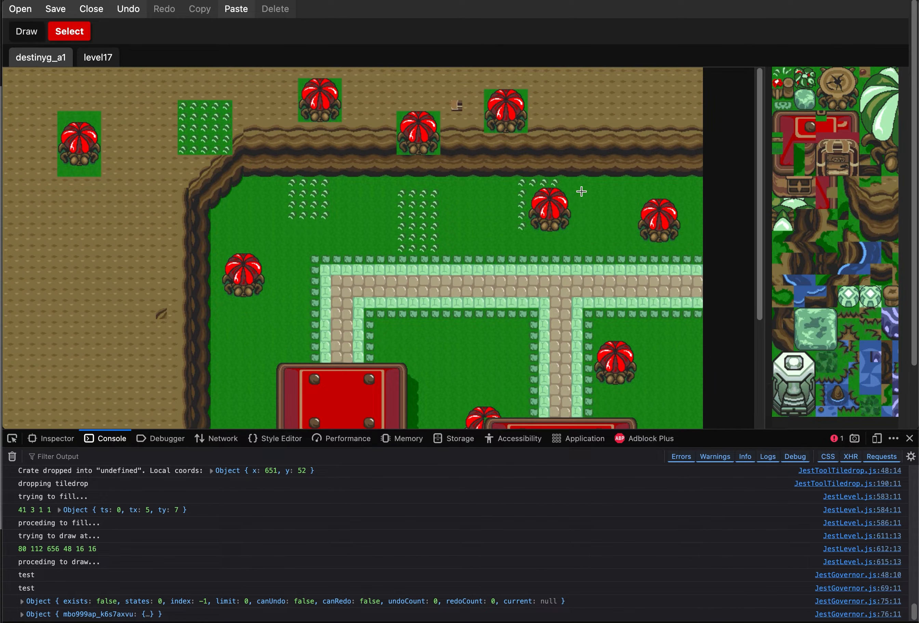
scroll(580, 191, down, 5)
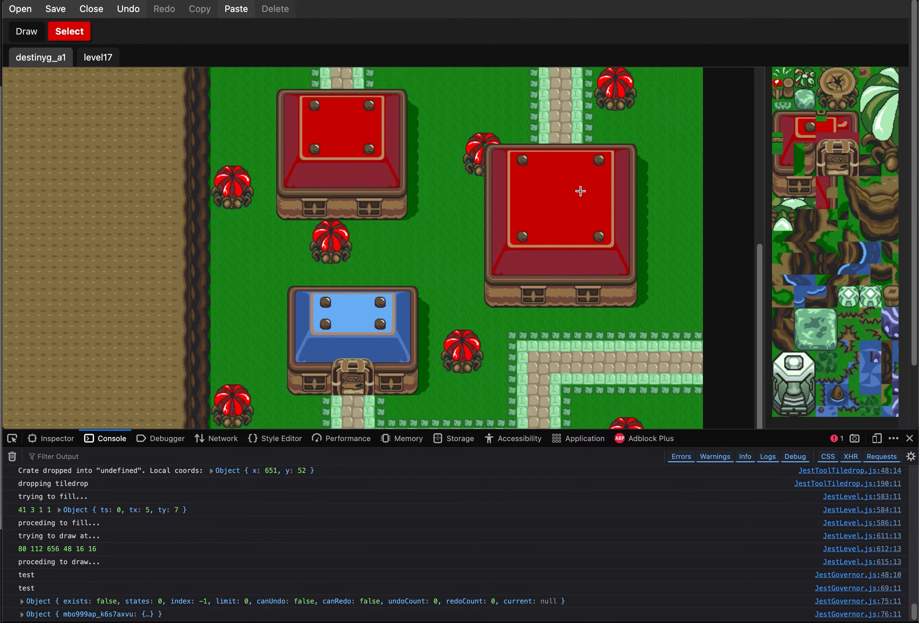
scroll(580, 191, up, 5)
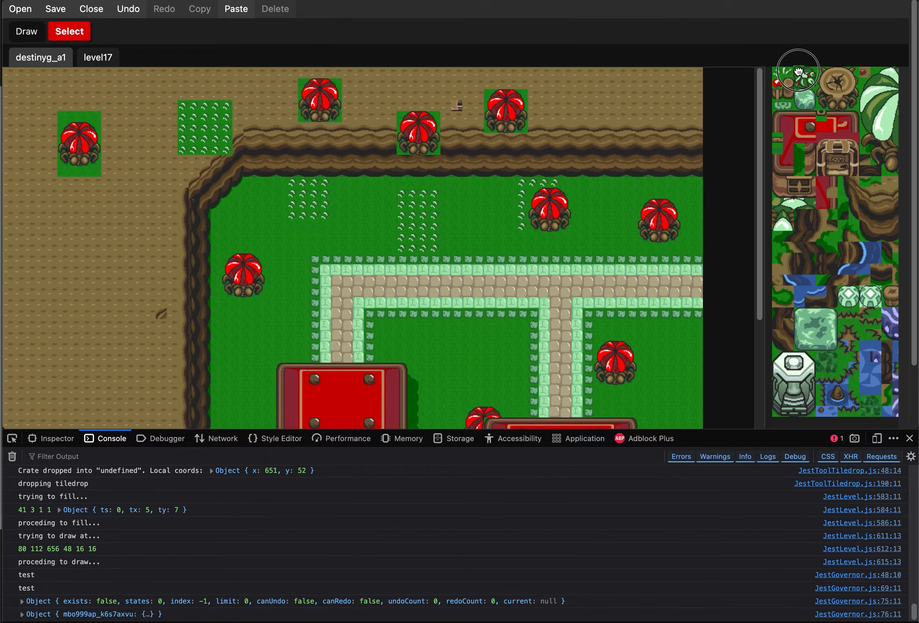
drag(799, 77, 467, 214)
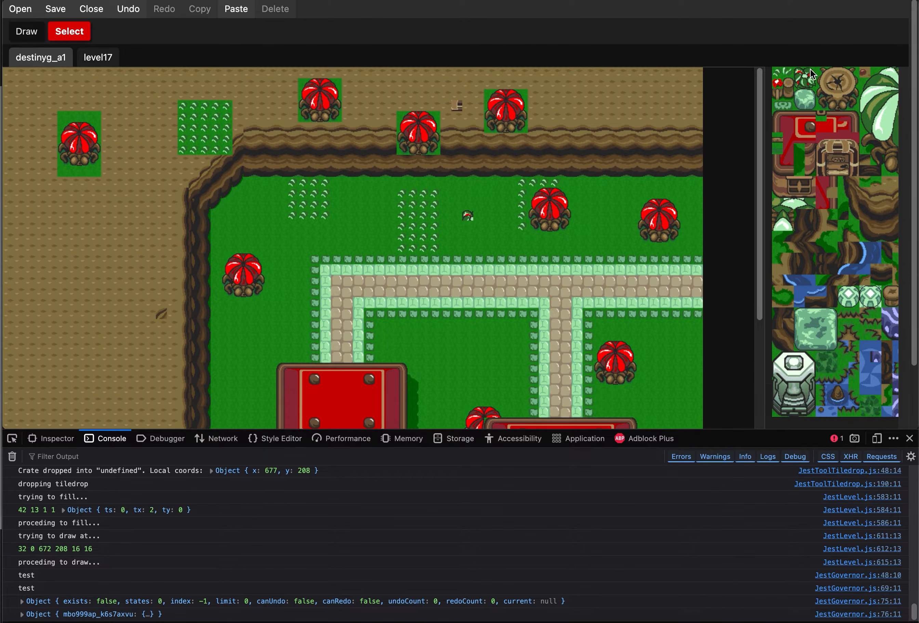
drag(816, 77, 474, 213)
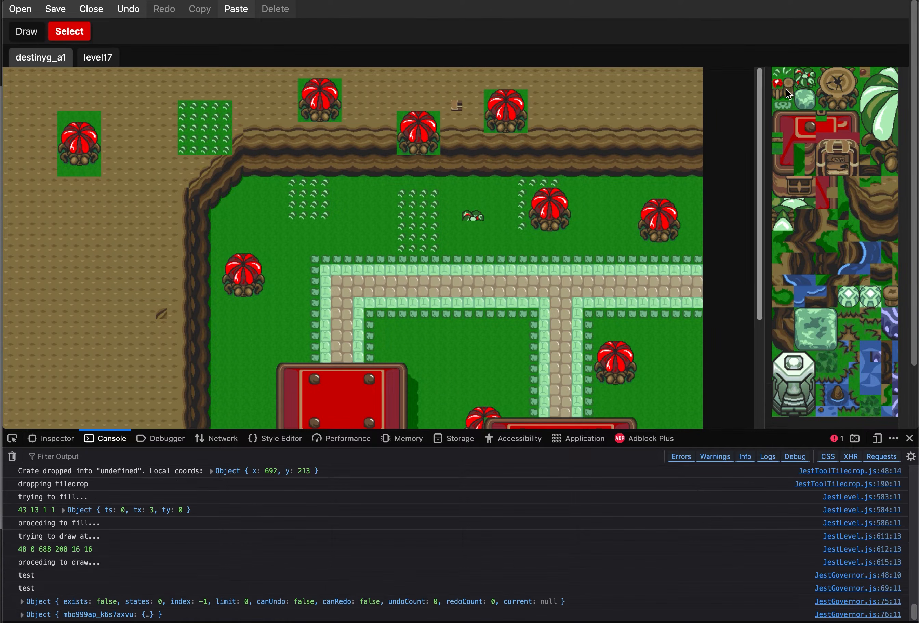
drag(795, 82, 468, 234)
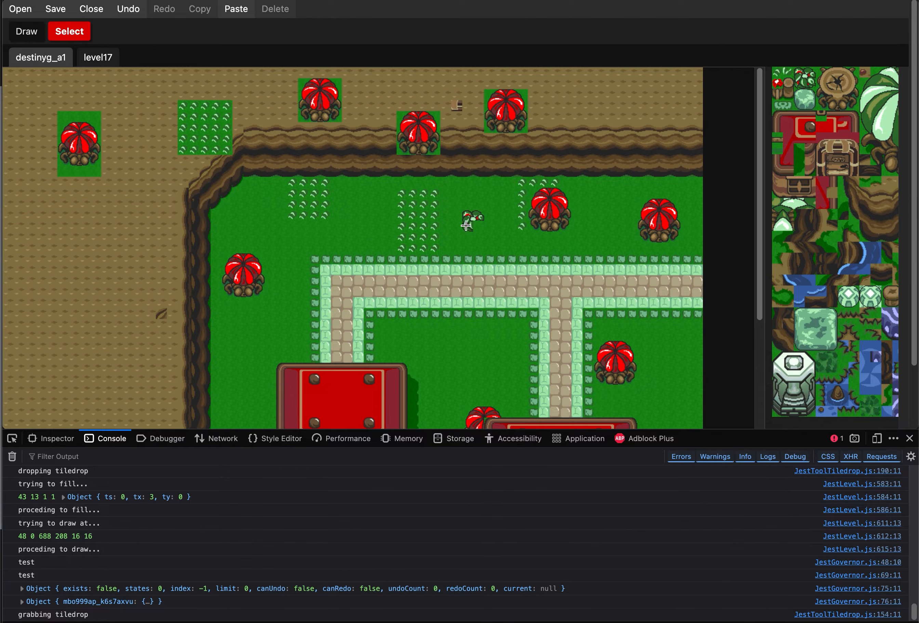
drag(808, 85, 469, 232)
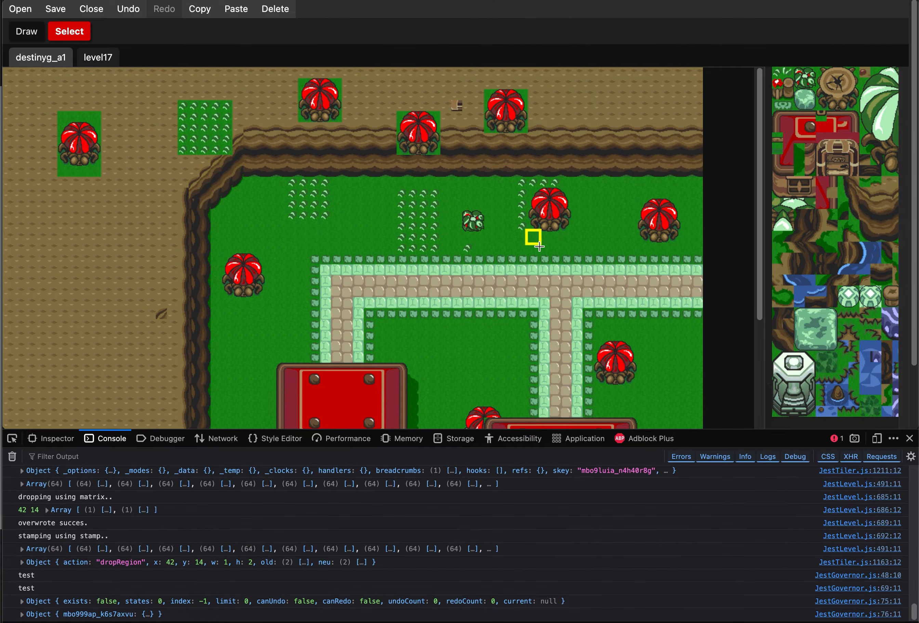
Clear the small selection and drop the roof stud tile from the tileset onto the grass between the houses.
click(476, 283)
scroll(491, 273, down, 2)
click(491, 270)
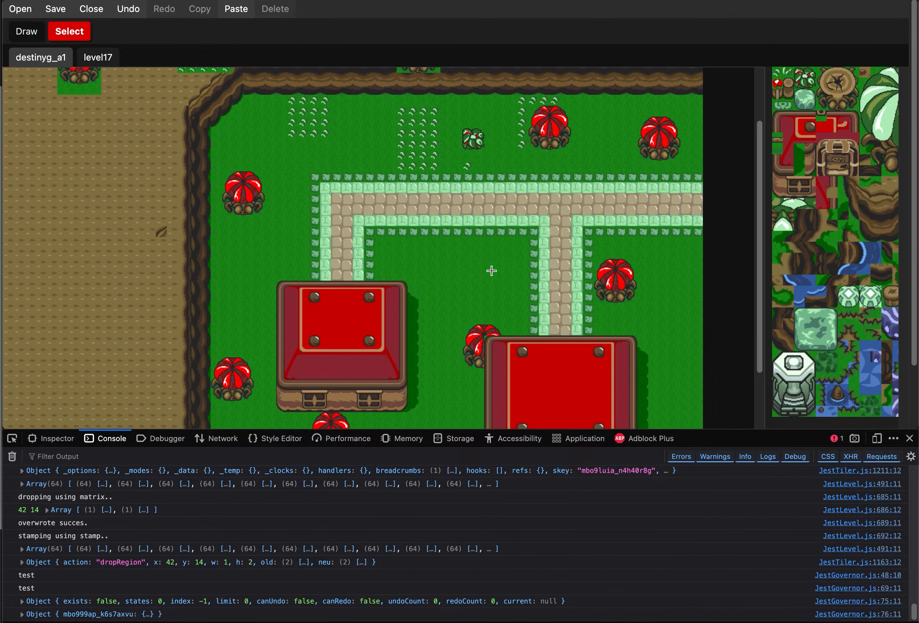
scroll(491, 271, down, 5)
scroll(491, 271, up, 4)
scroll(491, 270, up, 2)
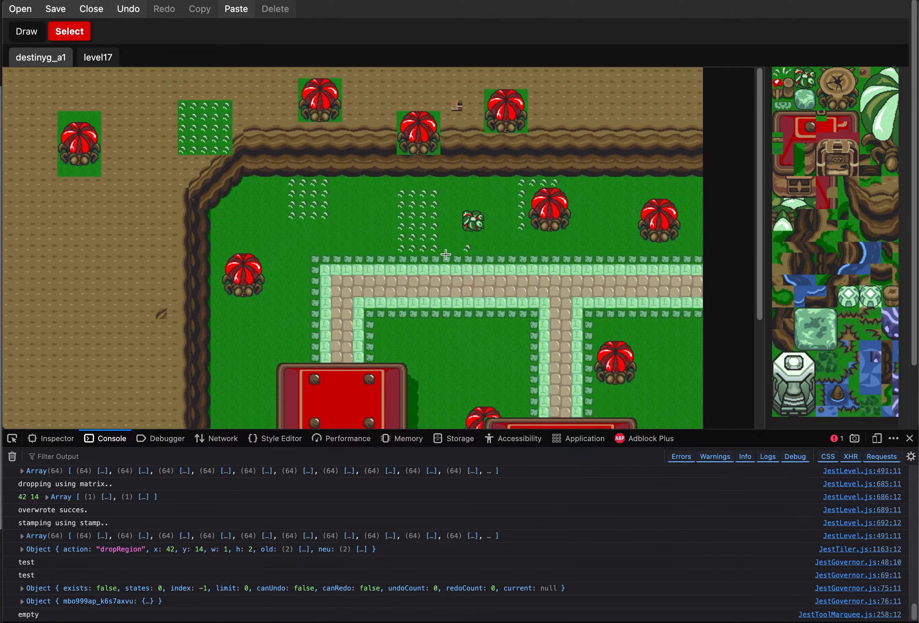
scroll(445, 254, down, 5)
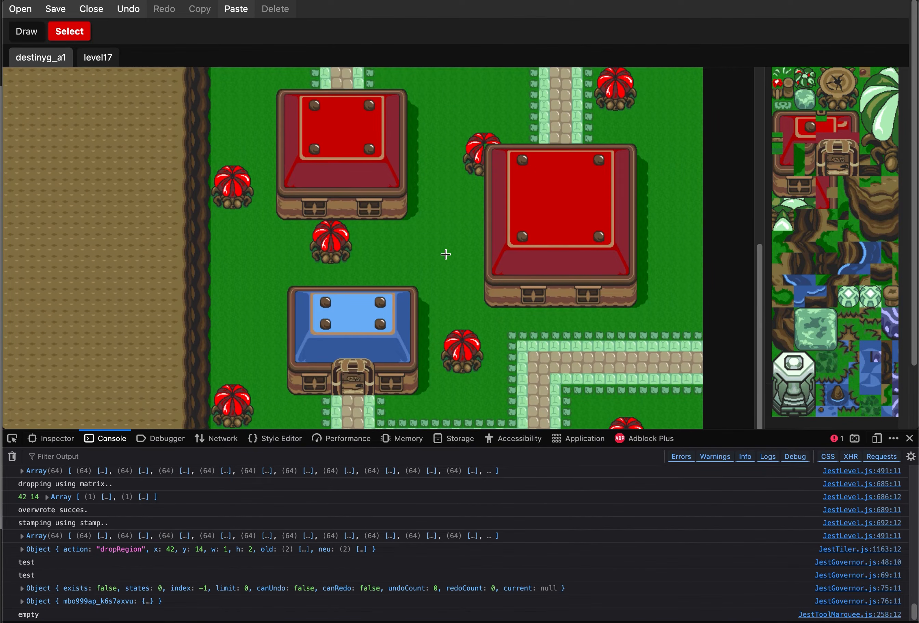
click(811, 127)
click(448, 213)
click(449, 201)
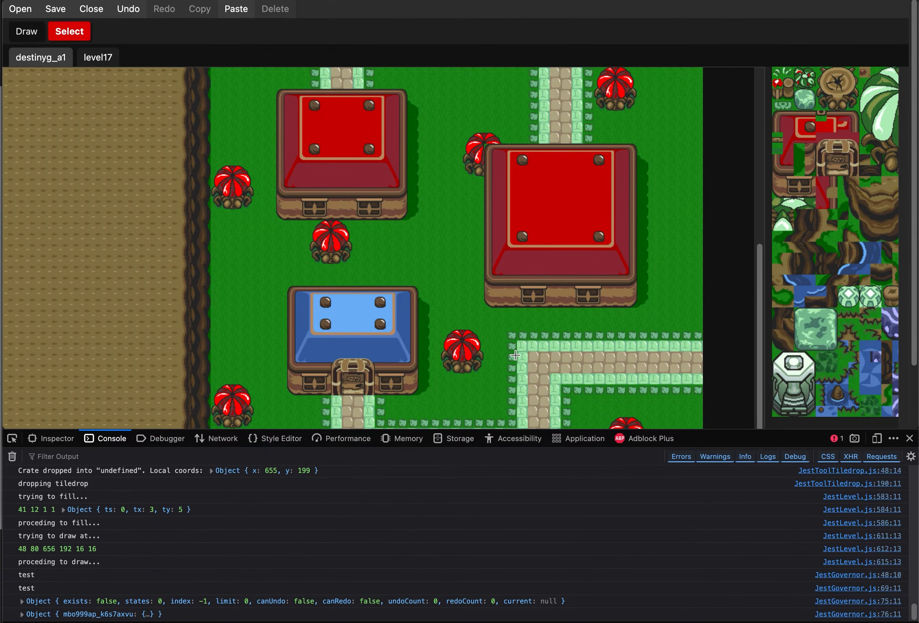
scroll(460, 374, up, 5)
scroll(516, 354, down, 1)
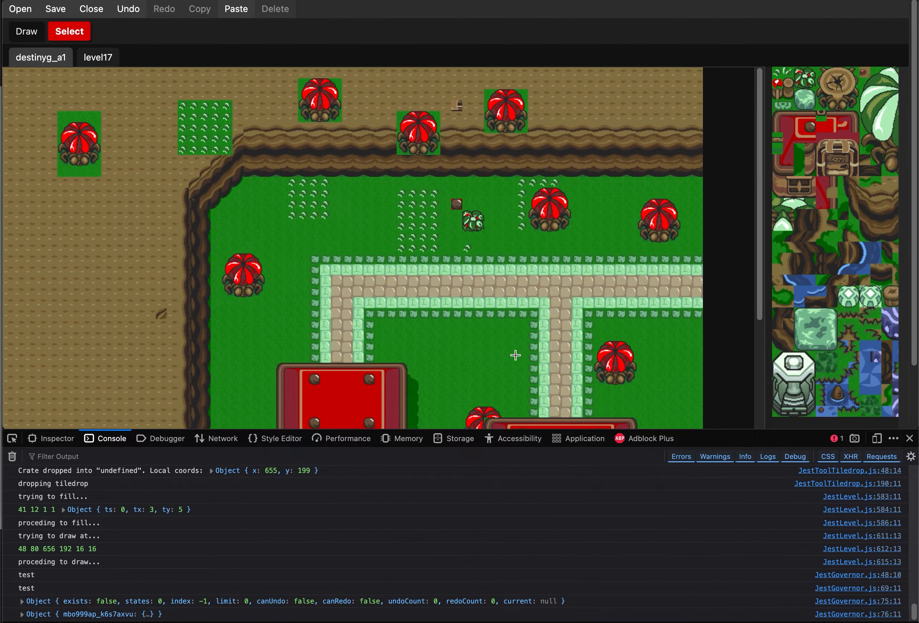
click(456, 204)
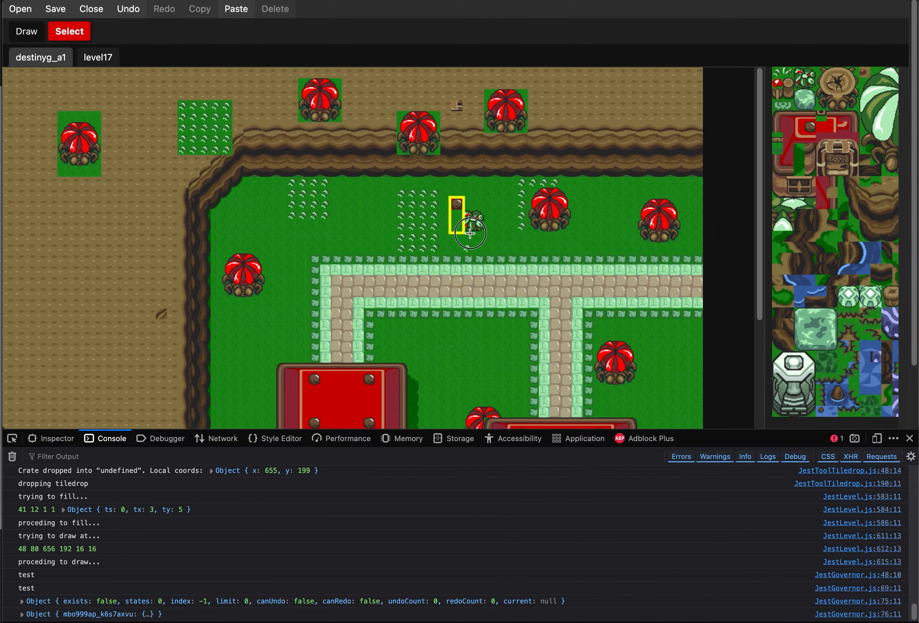
click(466, 217)
scroll(461, 211, down, 5)
scroll(529, 221, up, 5)
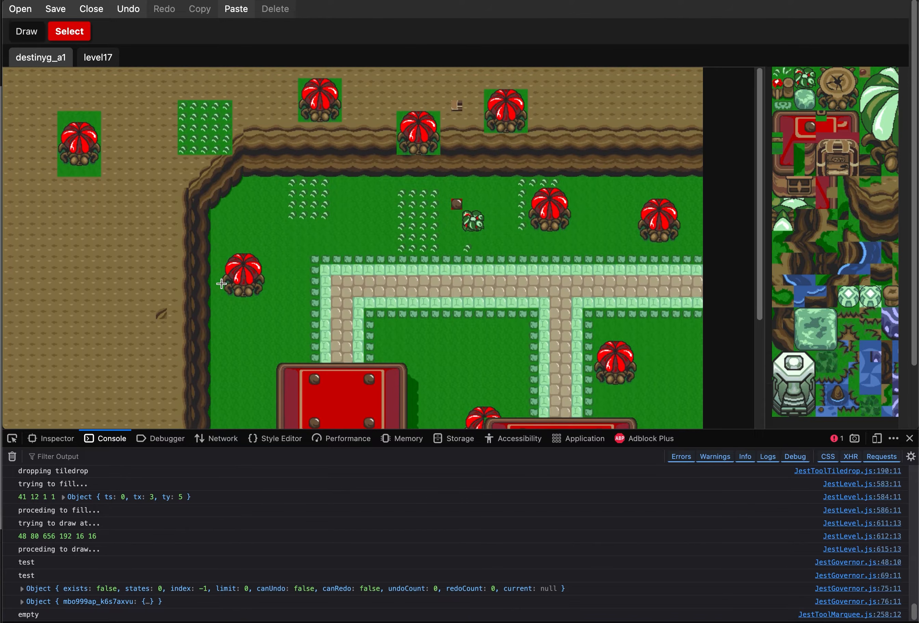
scroll(152, 162, down, 5)
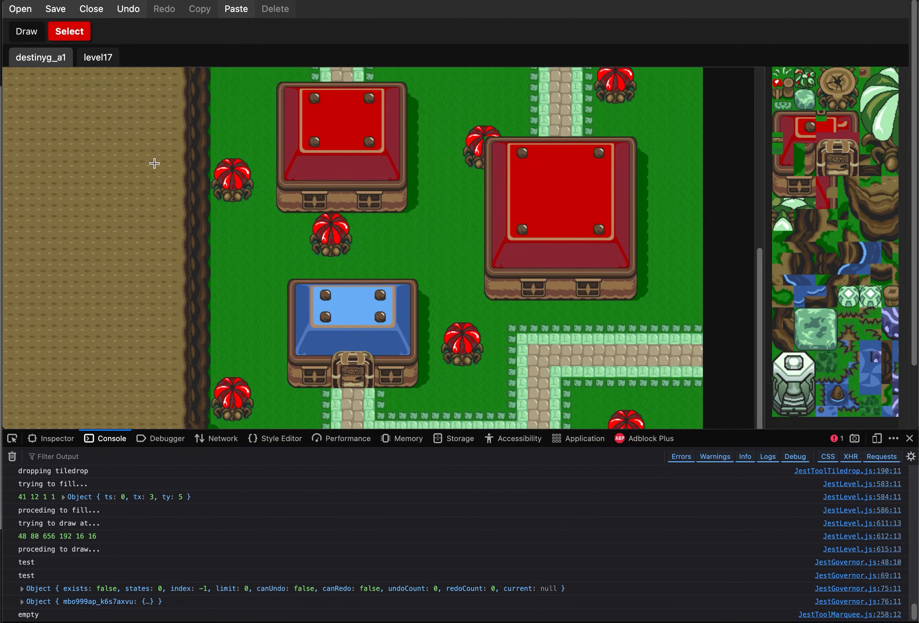
scroll(154, 163, up, 5)
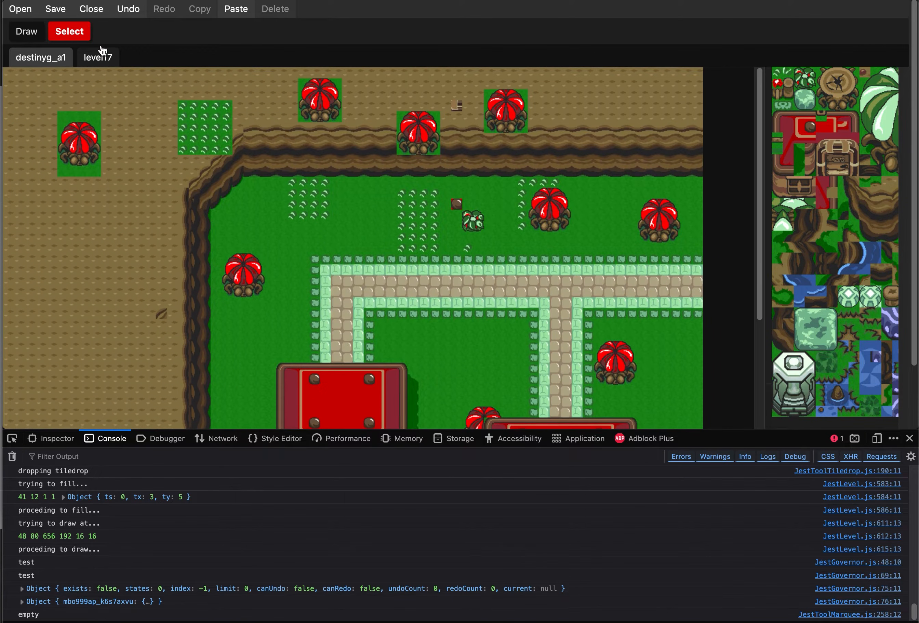
Close the destinyg_a1 level and discard its unsaved changes.
click(95, 16)
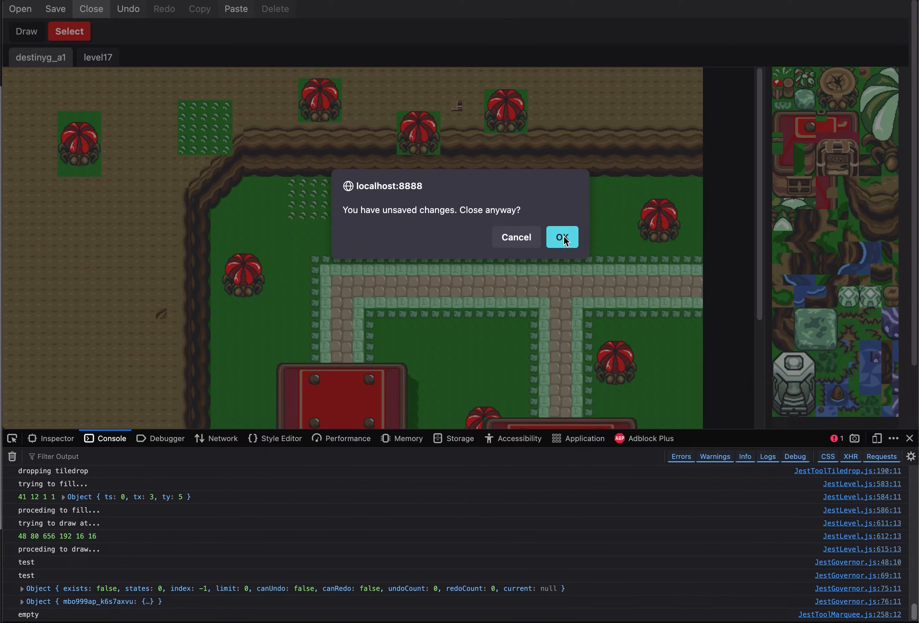
click(562, 237)
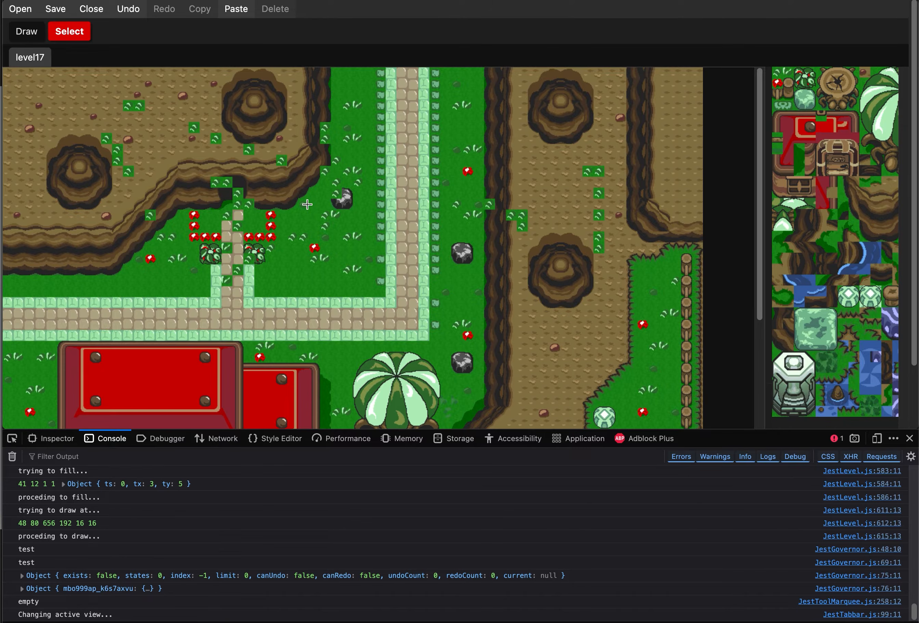
Select a region 7 by 8 tiles over the northeastern cliff wall in level17 and delete its contents.
scroll(307, 204, down, 5)
scroll(307, 204, up, 5)
drag(683, 110, 602, 200)
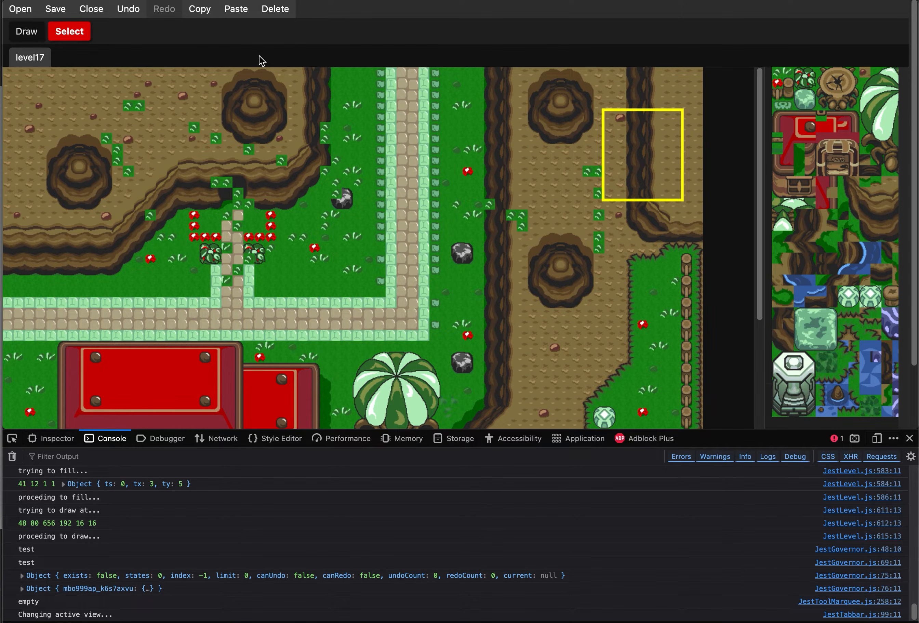
click(280, 12)
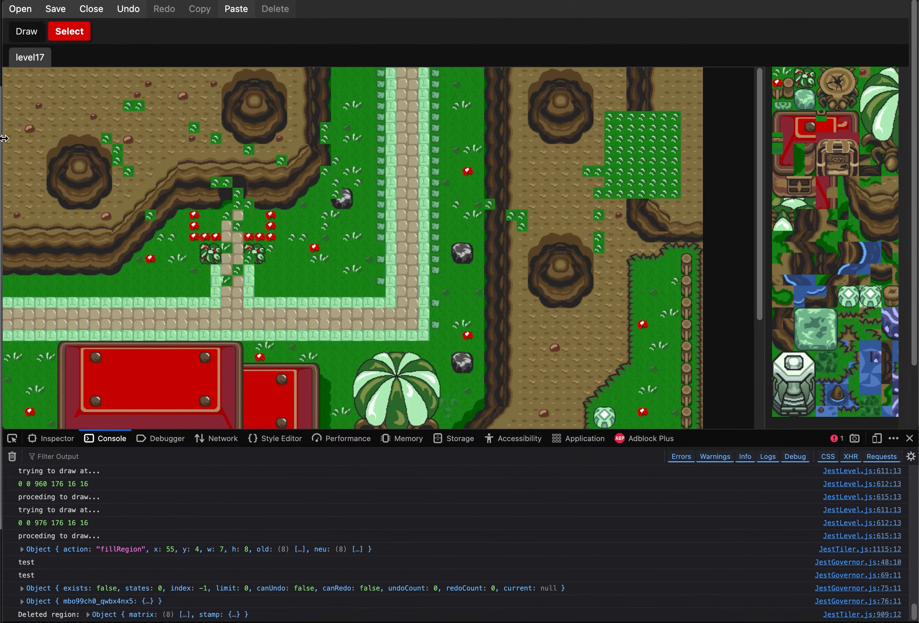
Paint scattered grass tuft tiles freehand with the Draw tool over the dirt areas and craters in the northern part of level17.
click(26, 37)
click(602, 71)
mouse_move(604, 93)
mouse_down()
mouse_move(584, 240)
mouse_move(32, 237)
mouse_move(167, 84)
mouse_move(85, 176)
mouse_move(28, 130)
mouse_move(653, 313)
mouse_move(588, 346)
mouse_move(559, 257)
mouse_move(541, 300)
mouse_move(560, 259)
mouse_move(555, 387)
mouse_move(558, 227)
mouse_move(546, 189)
mouse_up()
Save level17 as a .jest file and dismiss the downloads list.
click(56, 10)
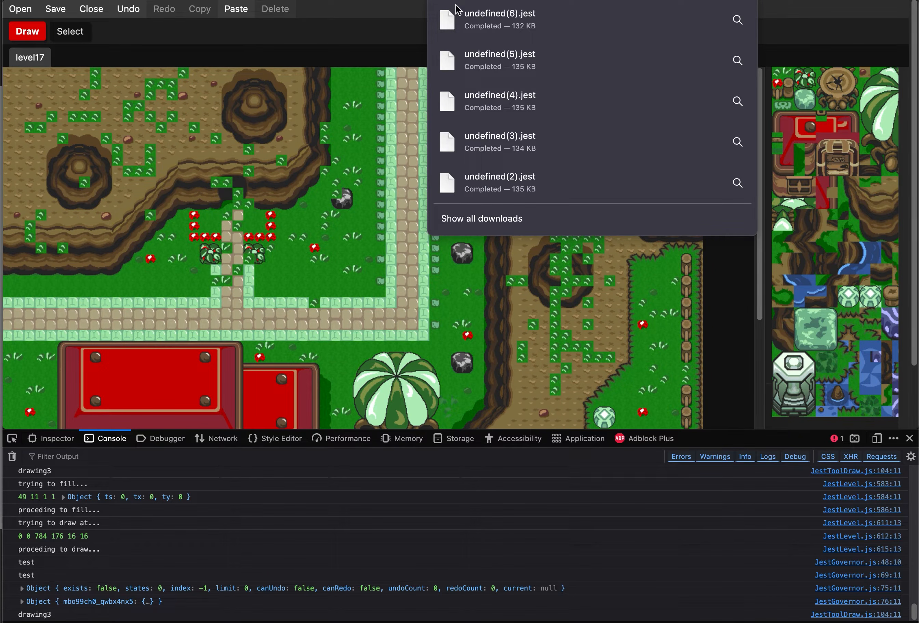
click(299, 256)
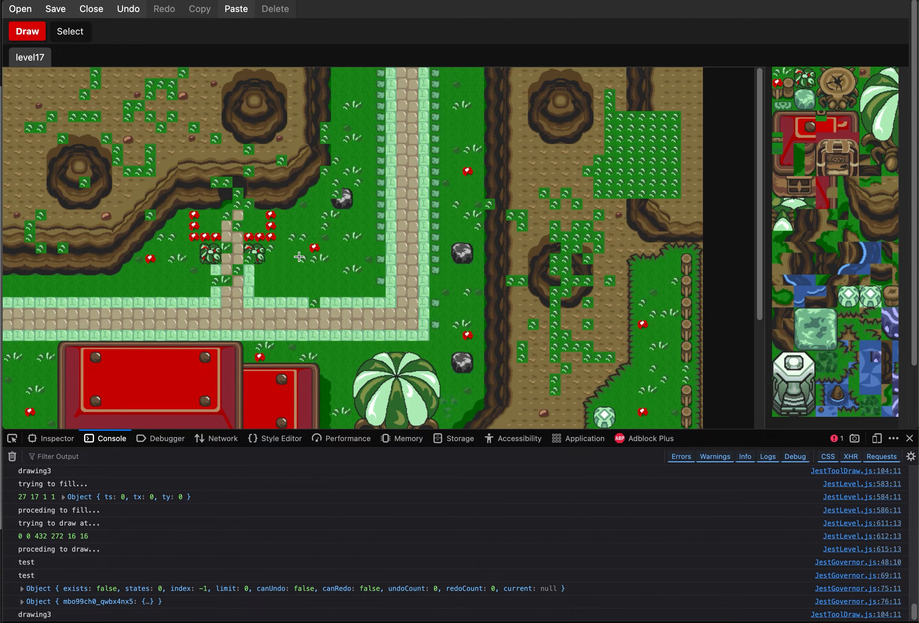
scroll(366, 170, down, 5)
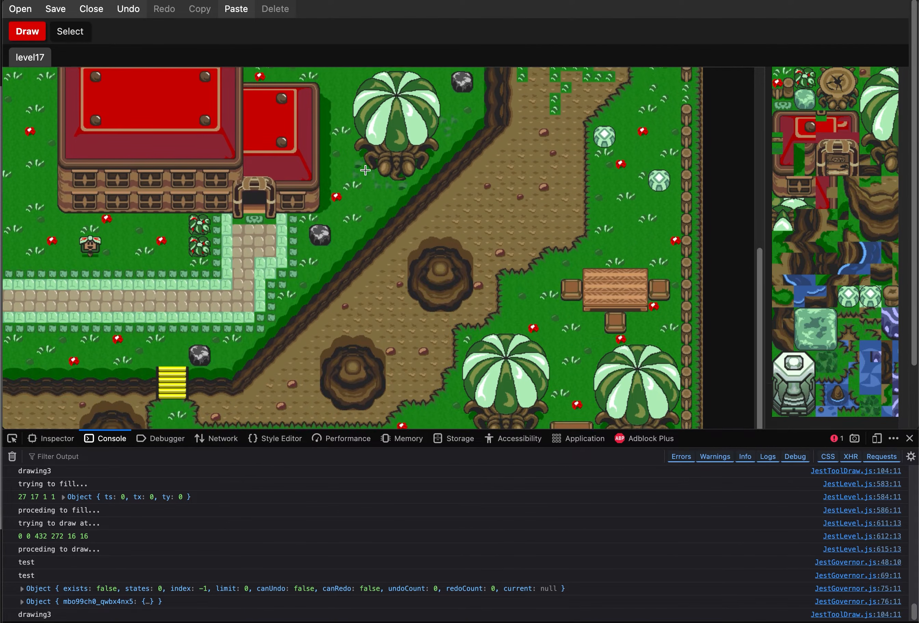
scroll(364, 151, up, 5)
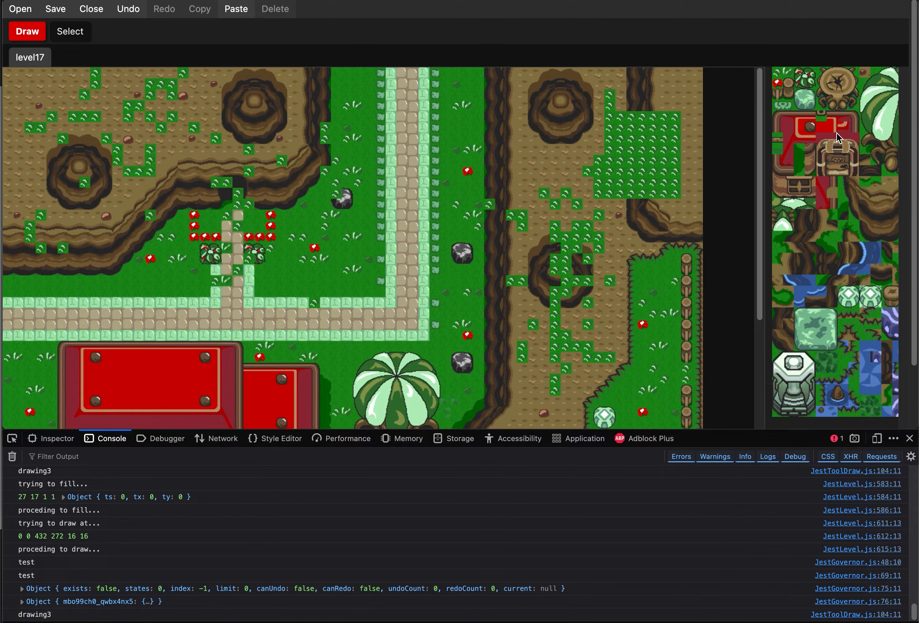
scroll(835, 129, down, 3)
scroll(837, 143, up, 3)
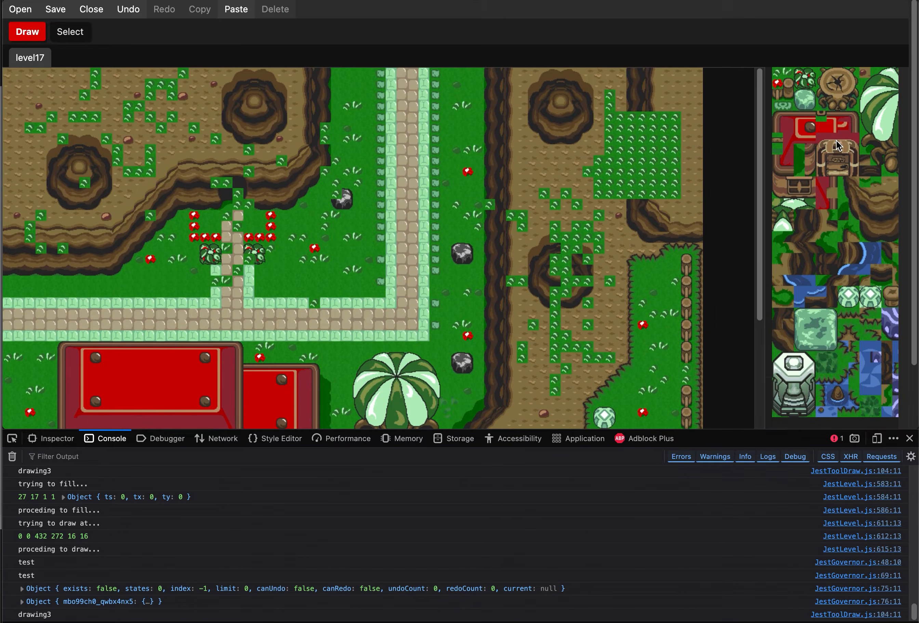
scroll(837, 145, right, 10)
scroll(837, 145, left, 10)
scroll(540, 158, up, 1)
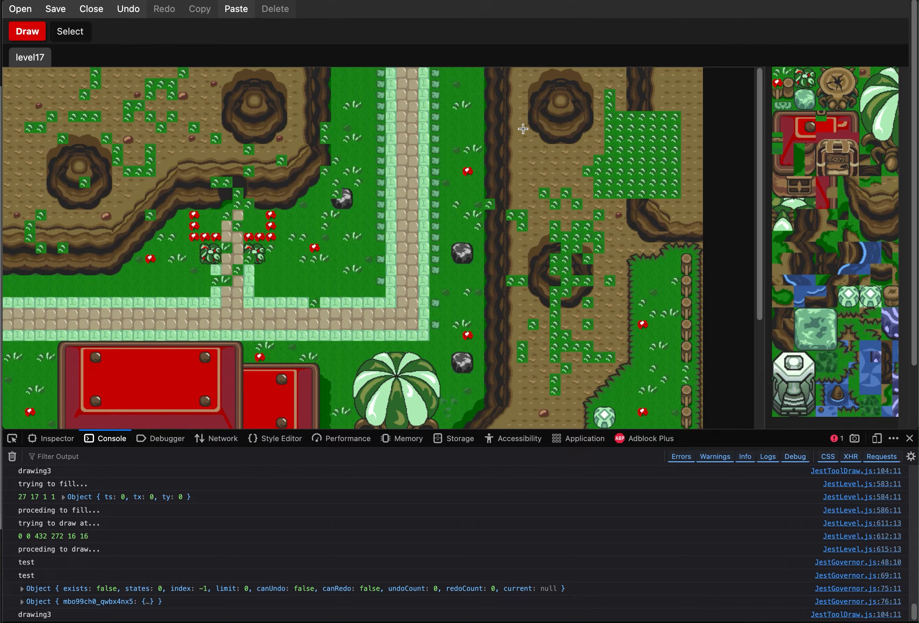
Paint a winding trail of grass tuft tiles down the diagonal dirt path between the large red house and the picnic table.
scroll(513, 142, down, 10)
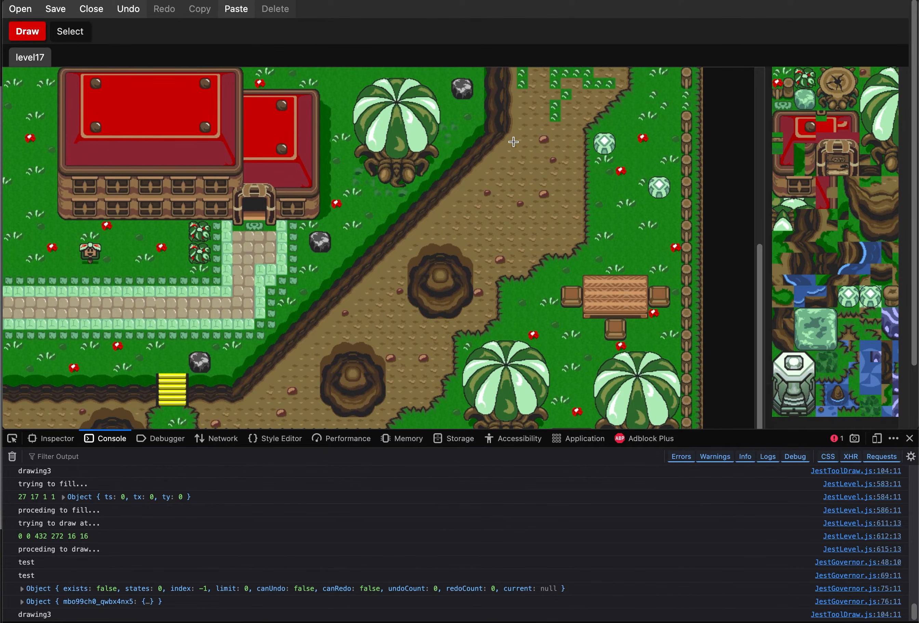
mouse_move(513, 141)
mouse_down()
mouse_move(567, 208)
mouse_move(545, 265)
mouse_move(462, 203)
mouse_move(532, 239)
mouse_move(532, 222)
mouse_move(502, 241)
mouse_move(470, 305)
mouse_move(412, 342)
mouse_move(379, 335)
mouse_up()
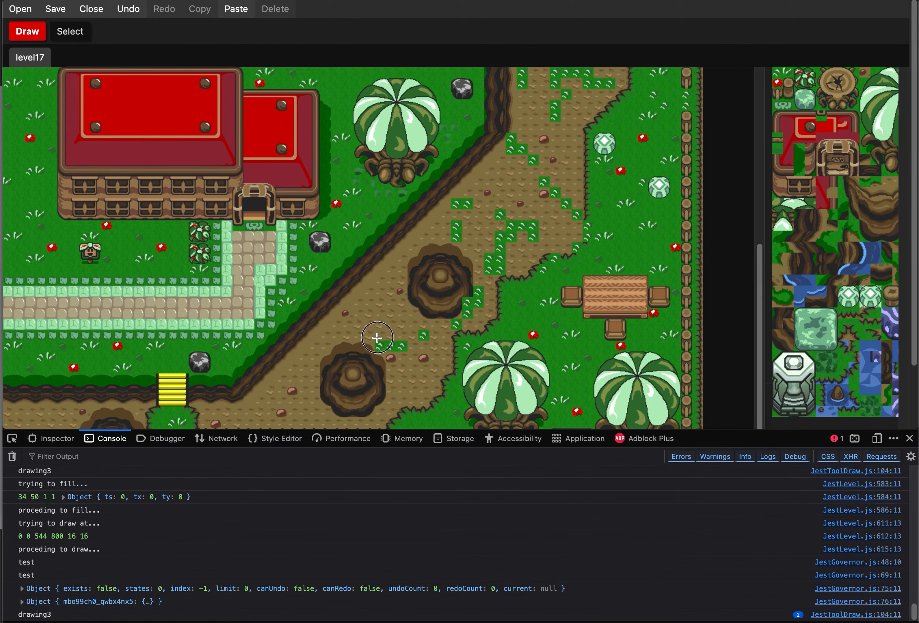
scroll(380, 334, up, 3)
scroll(380, 335, up, 6)
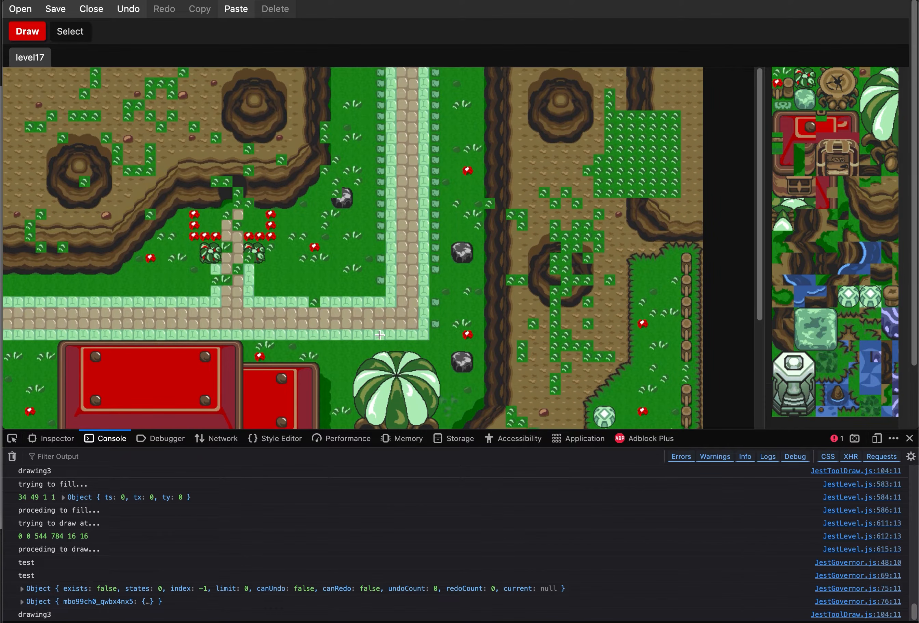
scroll(377, 334, down, 10)
scroll(376, 335, up, 1)
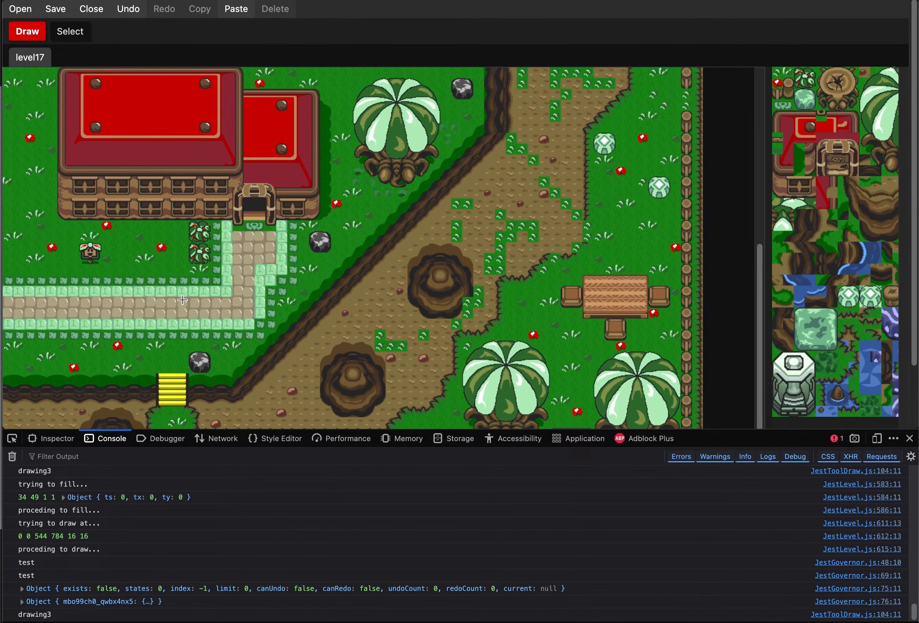
scroll(182, 299, up, 2)
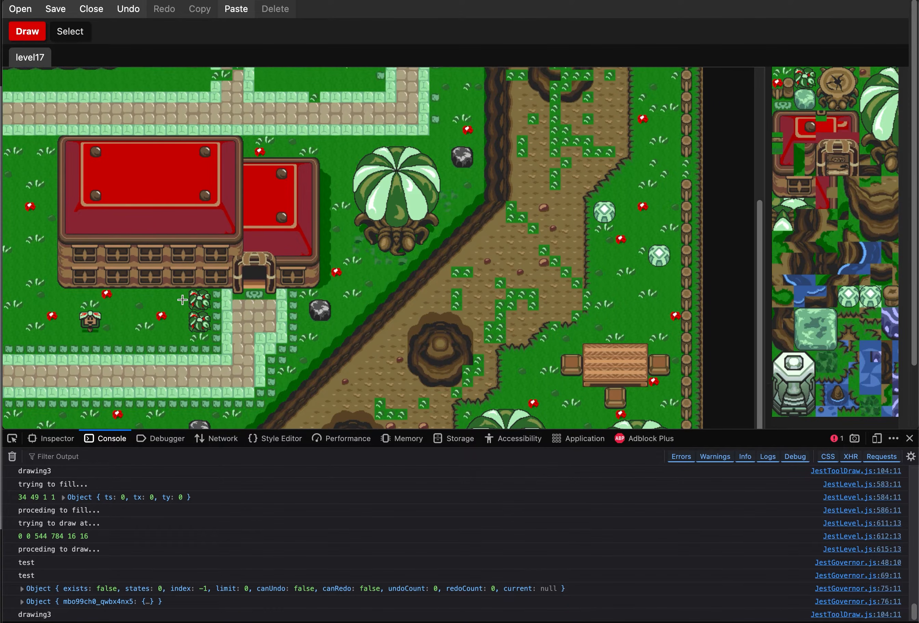
scroll(182, 298, down, 2)
scroll(183, 297, up, 11)
scroll(184, 295, down, 2)
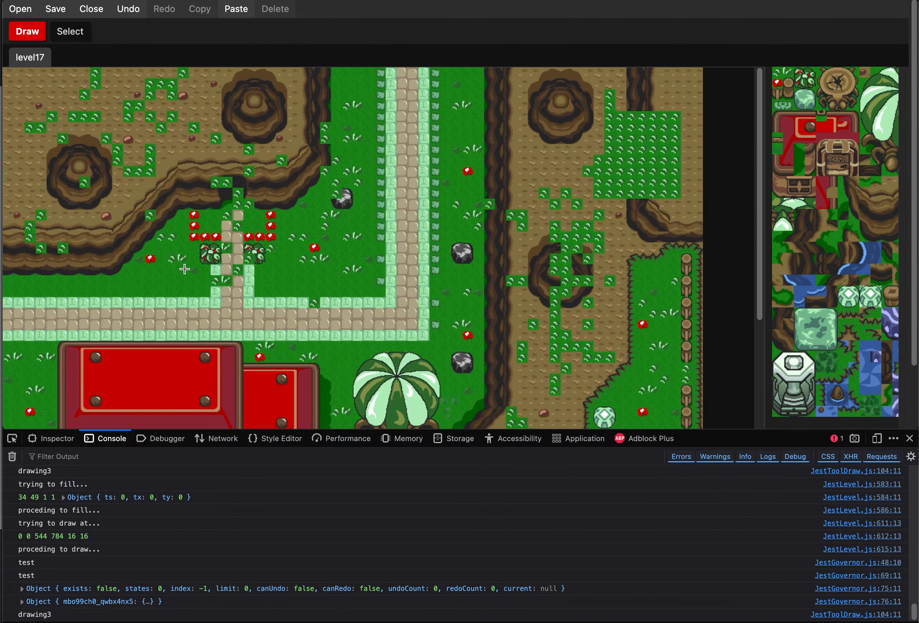
scroll(185, 278, down, 9)
scroll(186, 247, up, 9)
scroll(233, 137, down, 8)
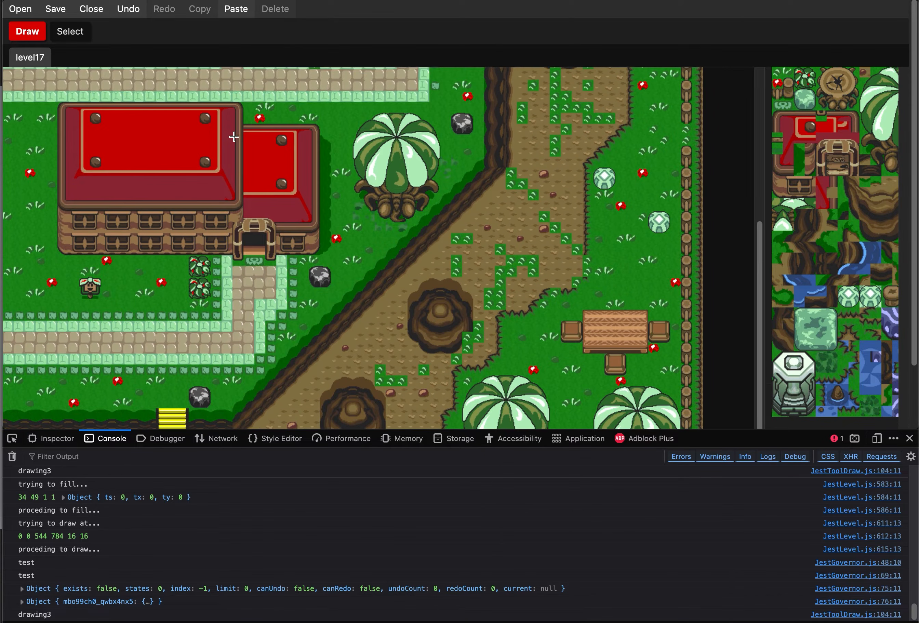
scroll(282, 180, up, 8)
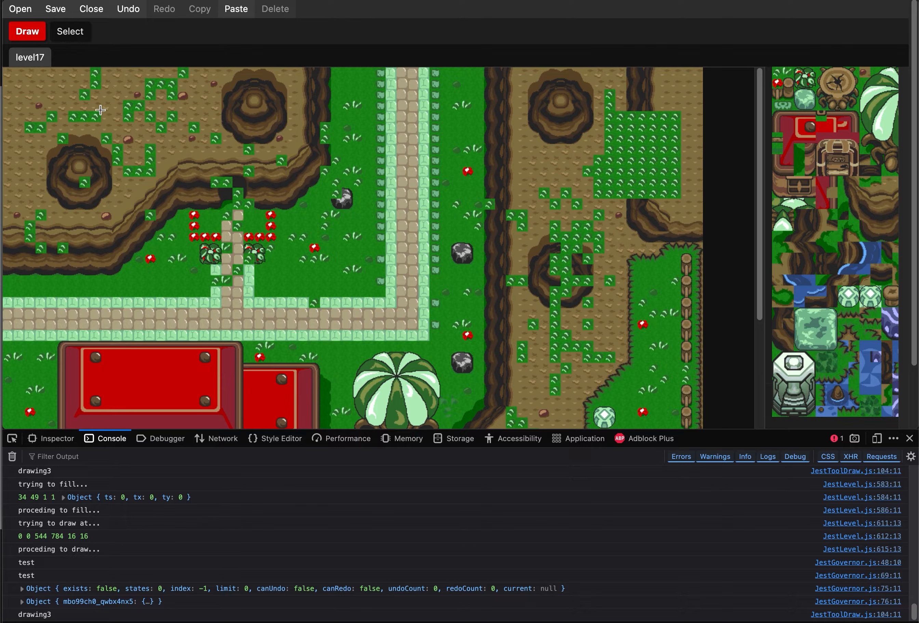
scroll(177, 157, down, 10)
scroll(177, 157, up, 10)
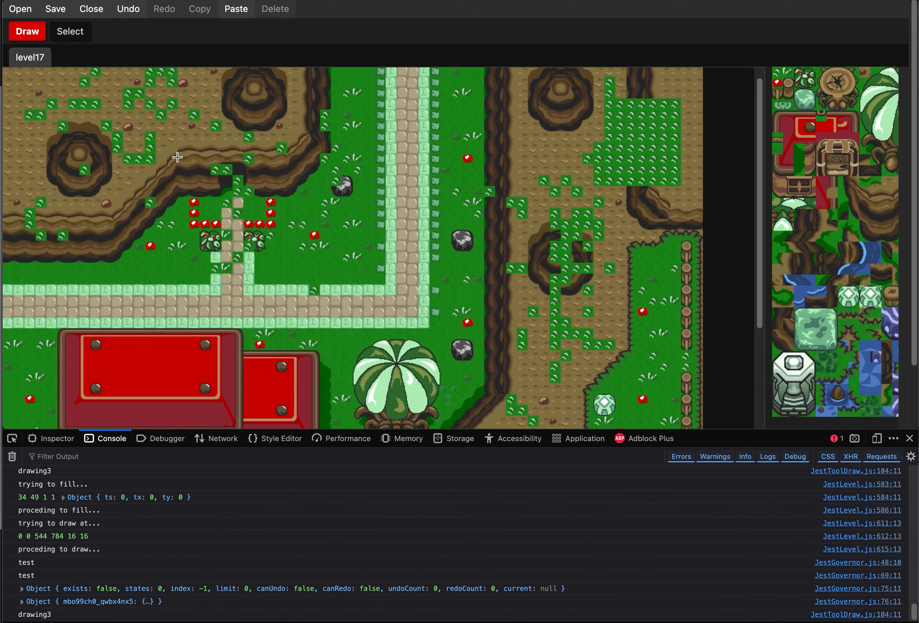
scroll(177, 157, down, 10)
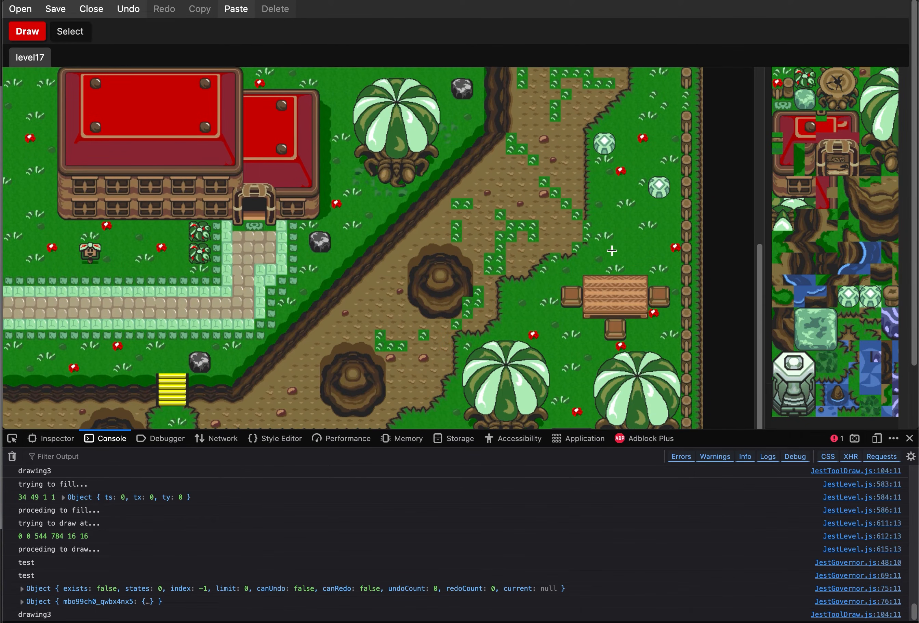
scroll(355, 174, up, 10)
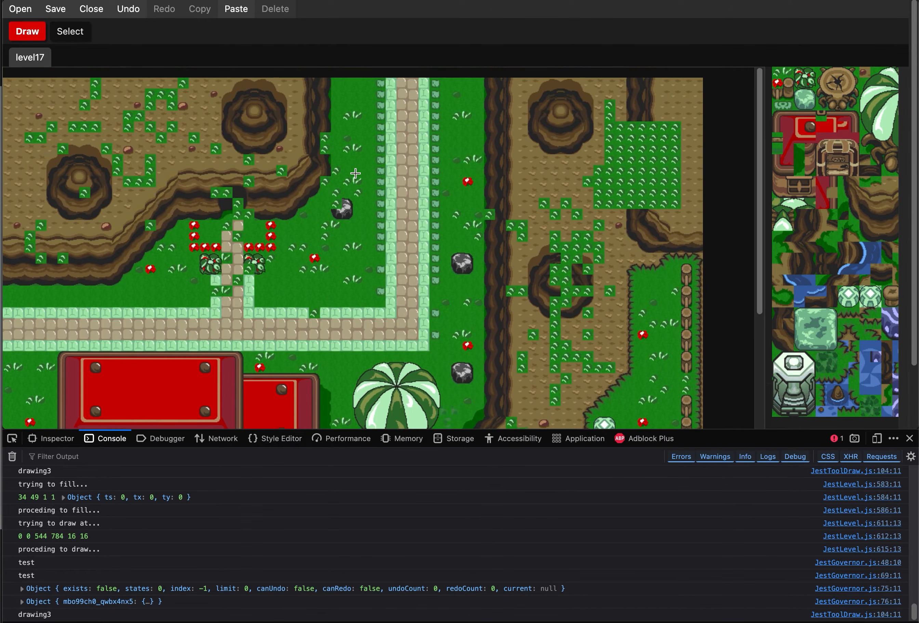
scroll(355, 173, down, 10)
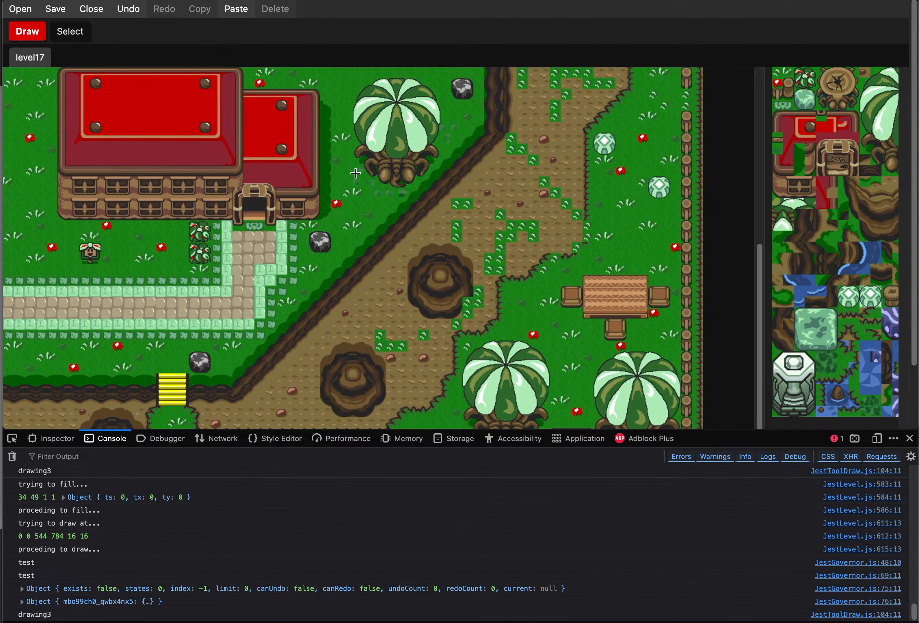
scroll(625, 184, up, 10)
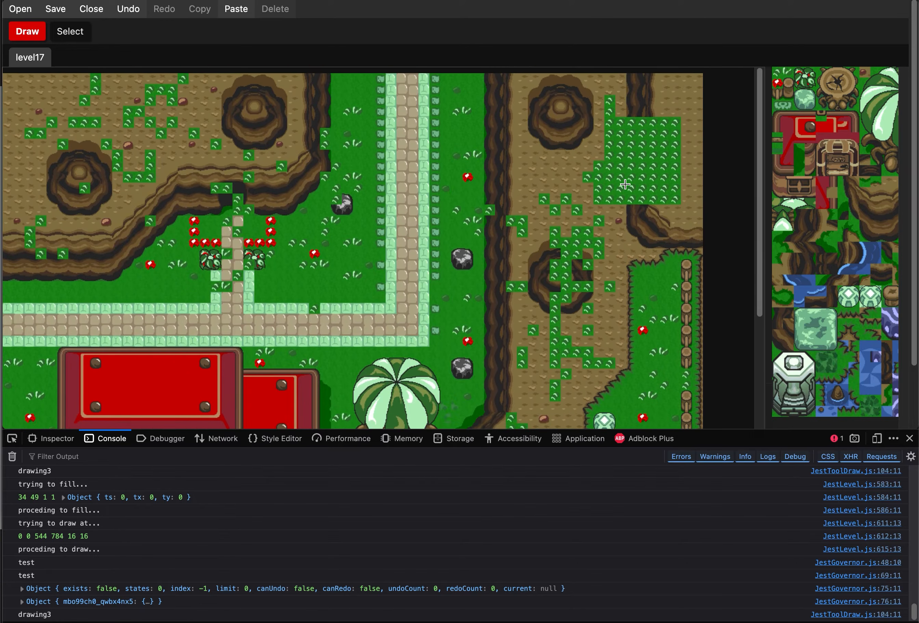
scroll(624, 184, down, 10)
scroll(624, 184, up, 10)
scroll(624, 184, down, 10)
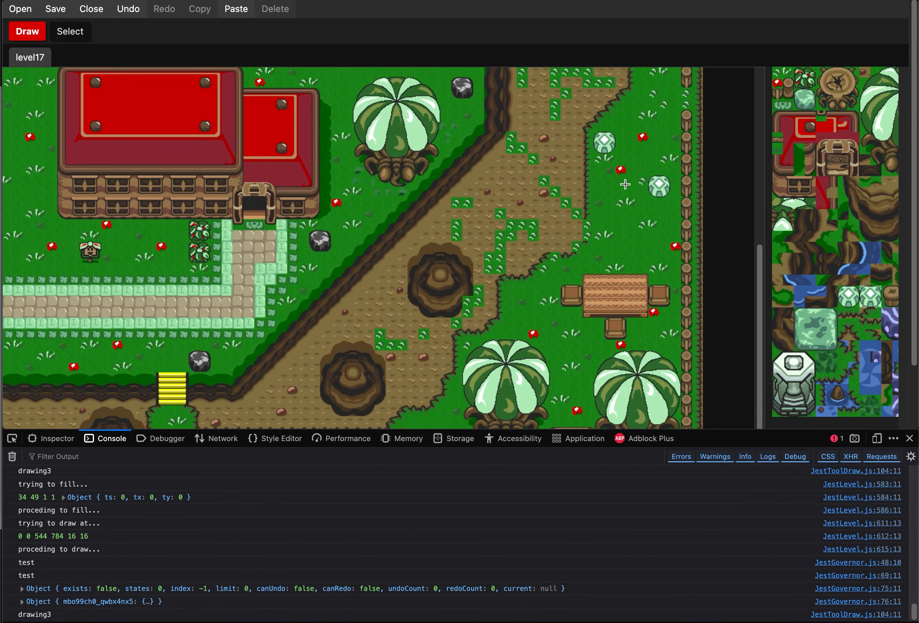
scroll(625, 183, up, 10)
scroll(604, 178, down, 10)
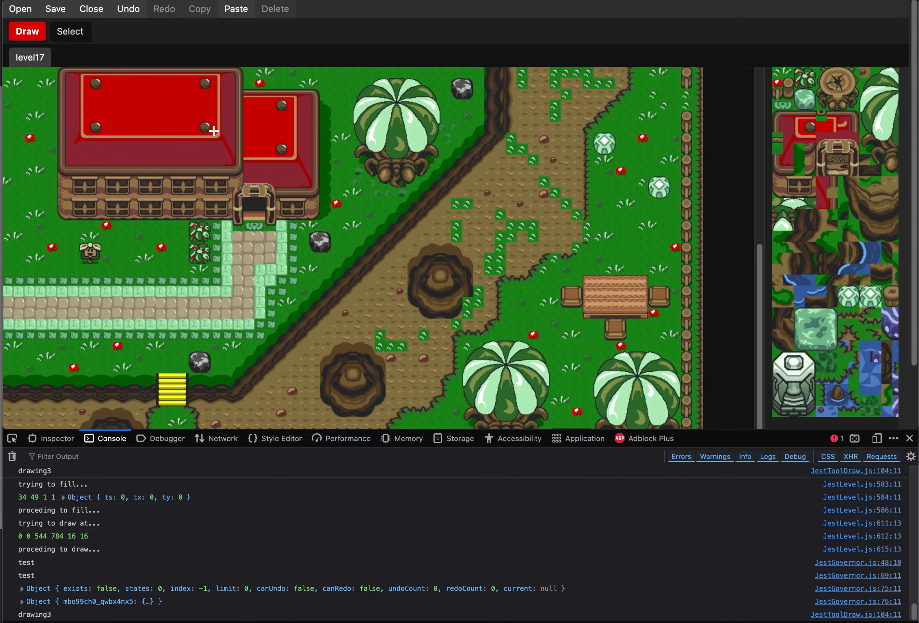
scroll(214, 130, up, 10)
scroll(213, 130, down, 2)
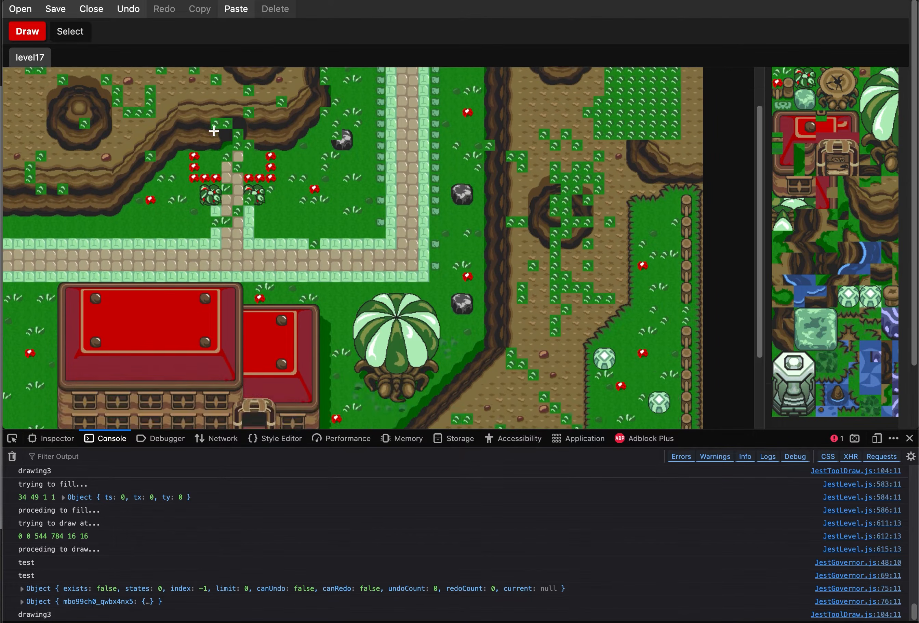
scroll(213, 131, down, 5)
scroll(214, 130, up, 7)
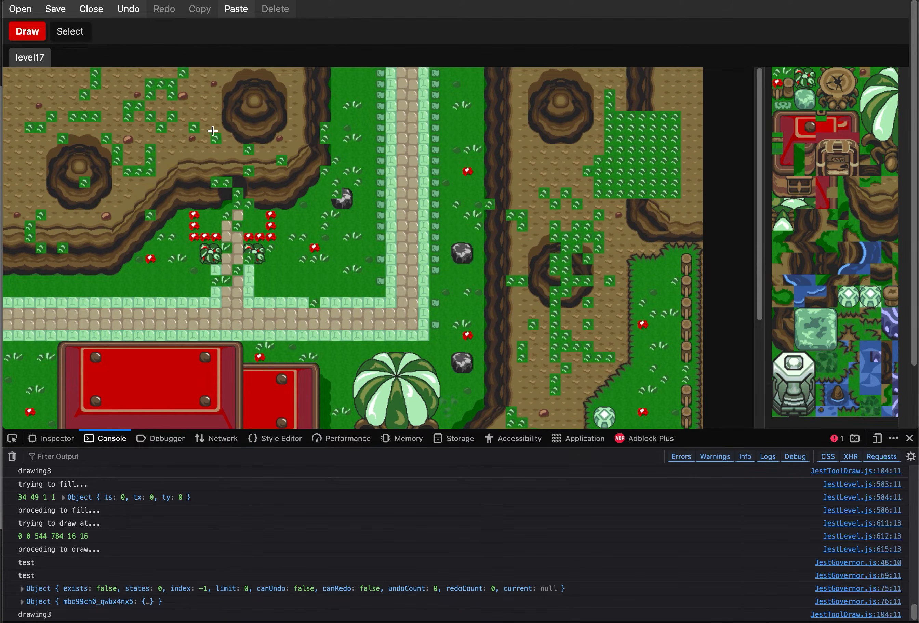
scroll(222, 129, down, 10)
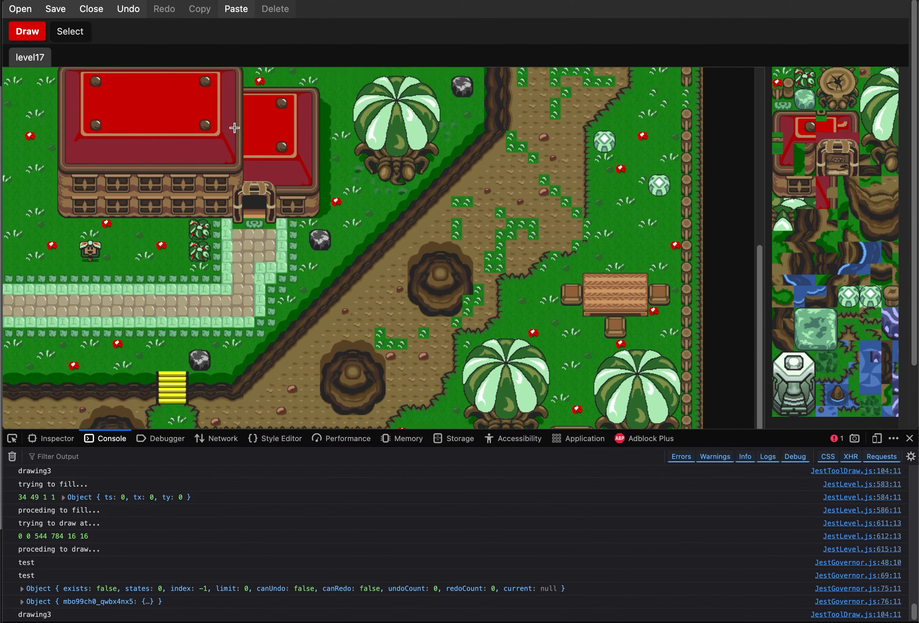
scroll(234, 127, up, 10)
scroll(442, 328, down, 10)
scroll(445, 330, up, 5)
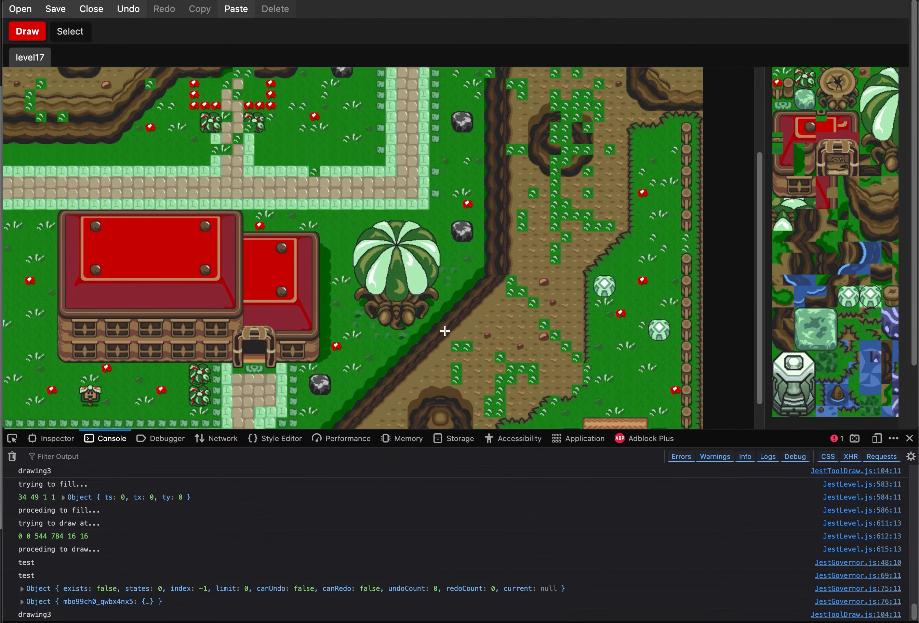
scroll(444, 331, up, 5)
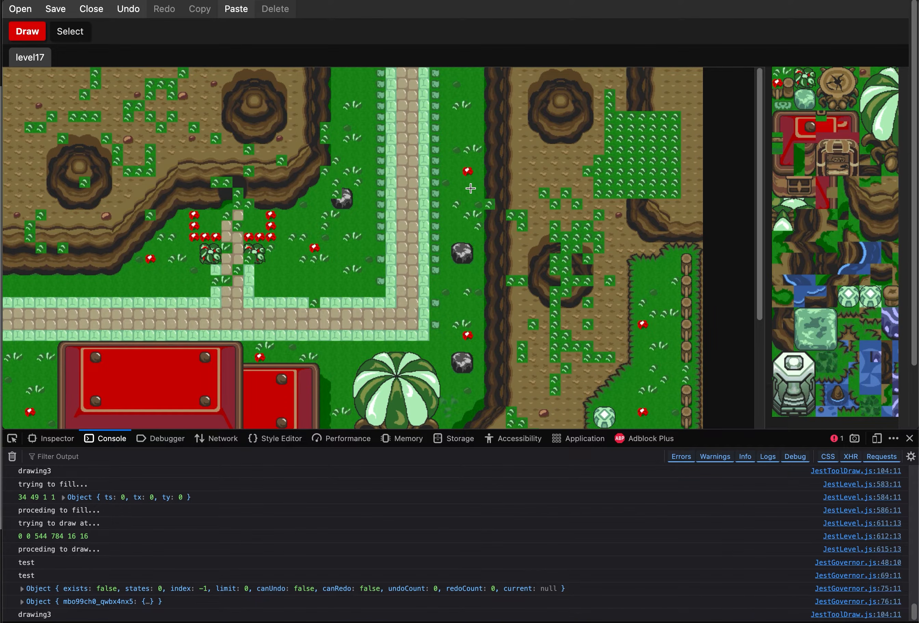
scroll(494, 215, down, 1)
scroll(494, 215, up, 1)
scroll(492, 212, down, 2)
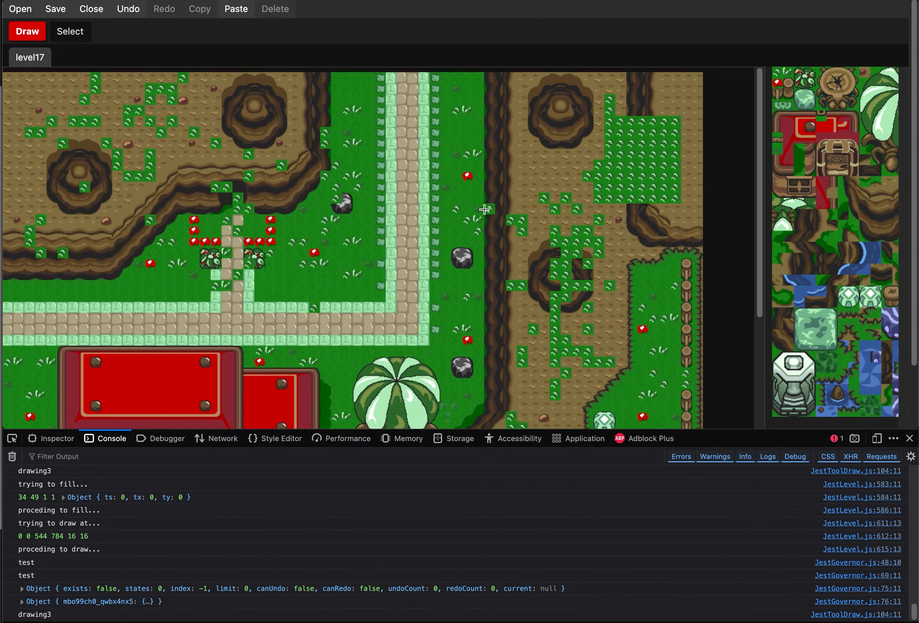
Look over level17 from the northern craters down to the picnic area and back.
scroll(488, 210, up, 2)
scroll(552, 207, up, 1)
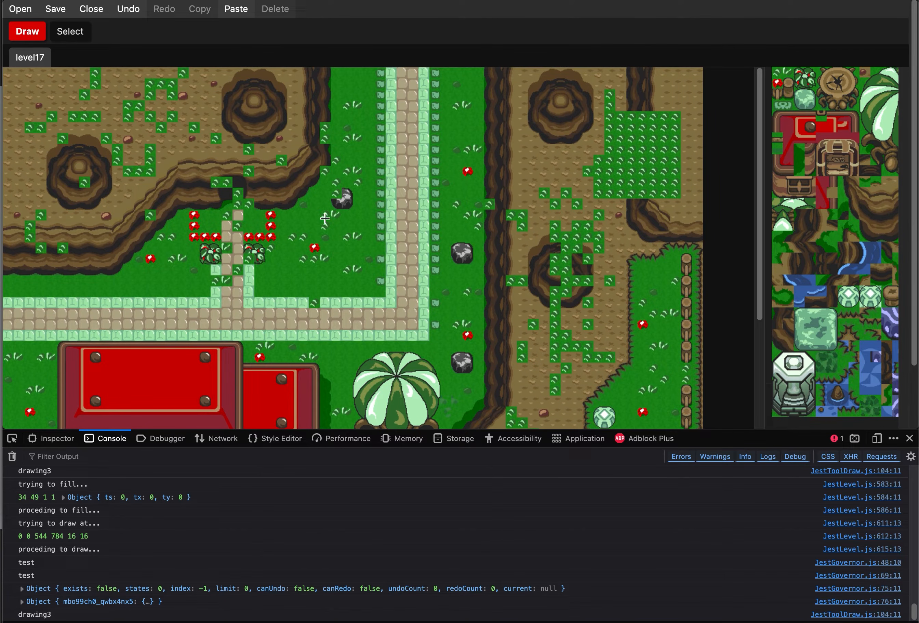
scroll(332, 197, down, 2)
scroll(332, 196, up, 2)
scroll(685, 209, down, 10)
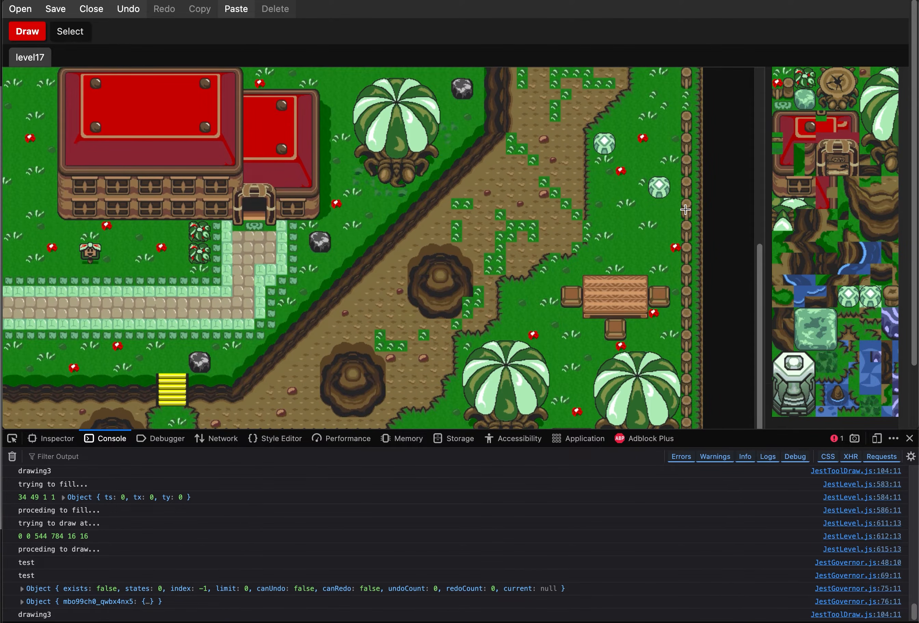
scroll(684, 209, up, 10)
scroll(684, 210, down, 11)
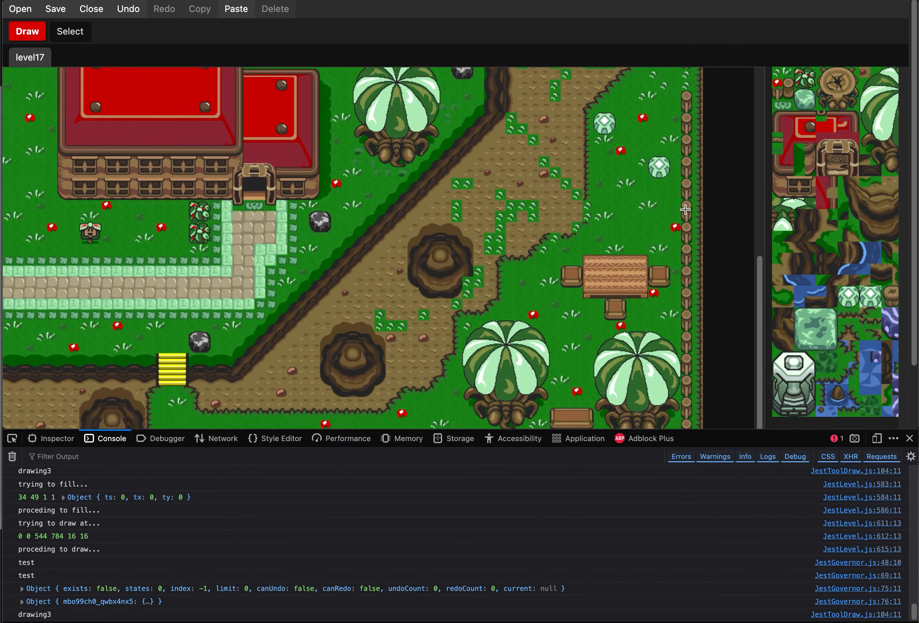
scroll(685, 209, up, 10)
scroll(684, 206, down, 2)
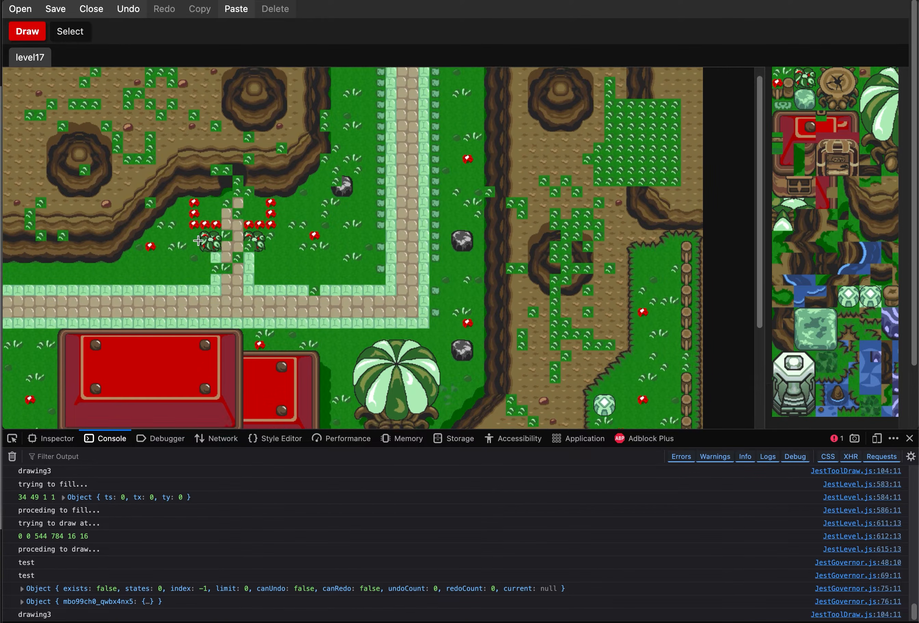
scroll(199, 240, down, 10)
scroll(199, 240, up, 10)
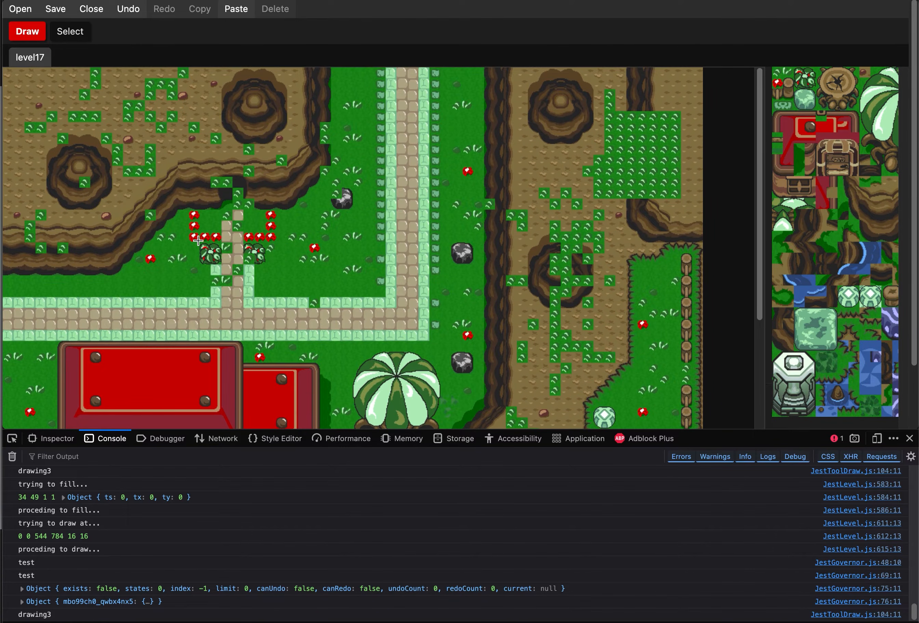
scroll(198, 240, down, 11)
scroll(198, 240, up, 3)
scroll(198, 241, down, 3)
scroll(198, 241, up, 1)
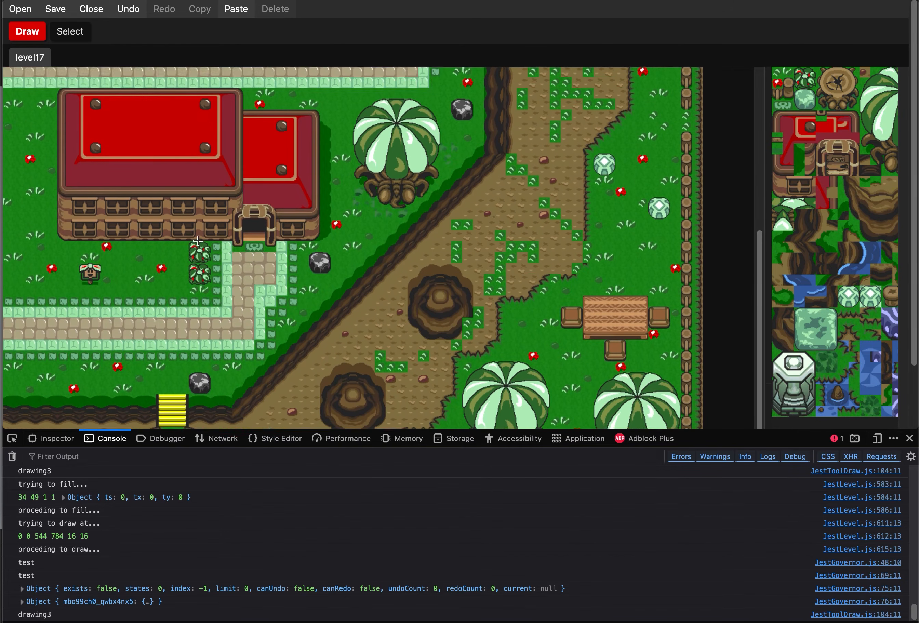
scroll(198, 241, up, 10)
scroll(198, 240, down, 10)
scroll(198, 240, up, 12)
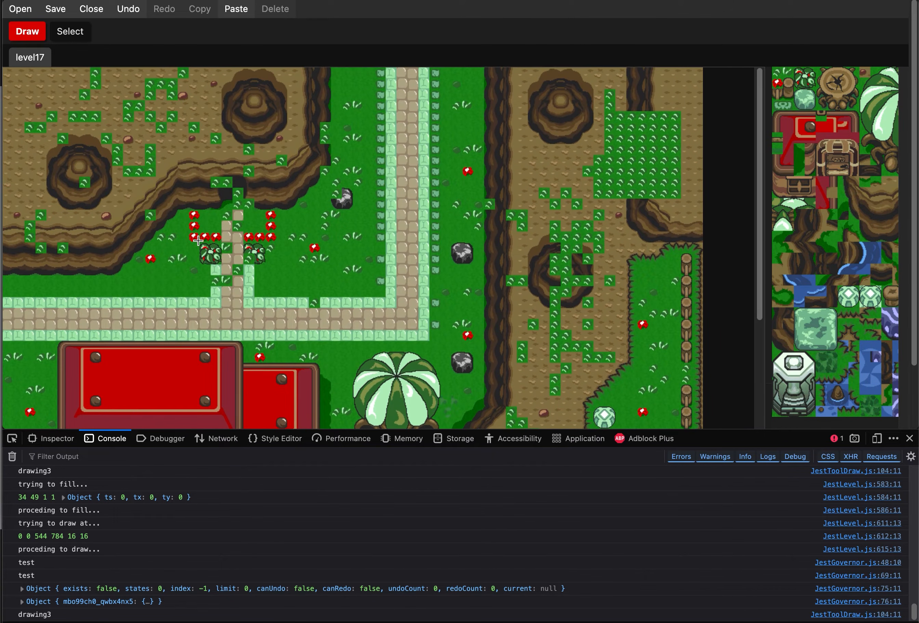
Switch to the Select tool, select a region over the crater beside the northern cliff bend and clear the selection.
click(68, 32)
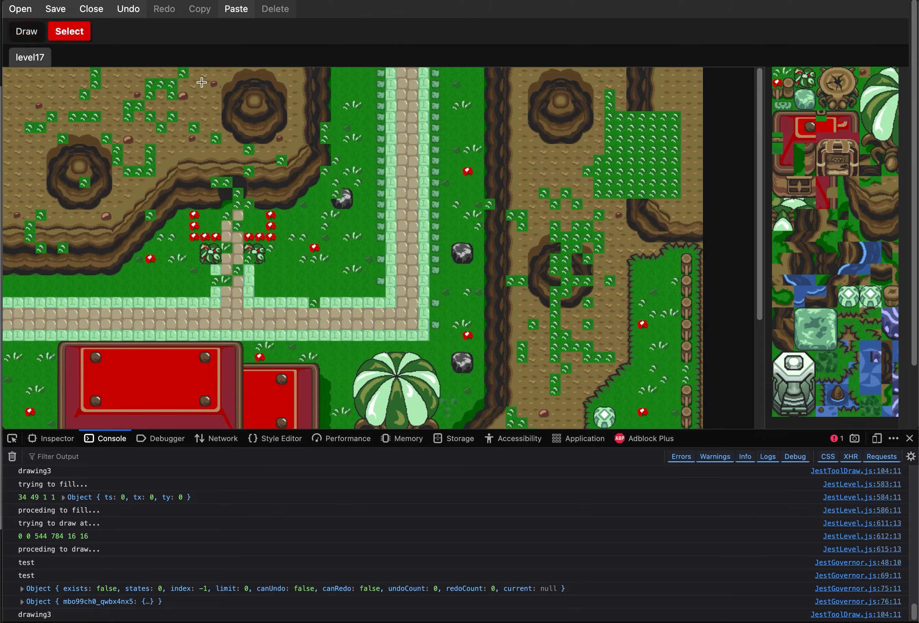
drag(224, 83, 293, 151)
click(294, 153)
Look through the tileset's further columns and return to its first tiles.
drag(756, 217, 755, 235)
scroll(819, 260, right, 10)
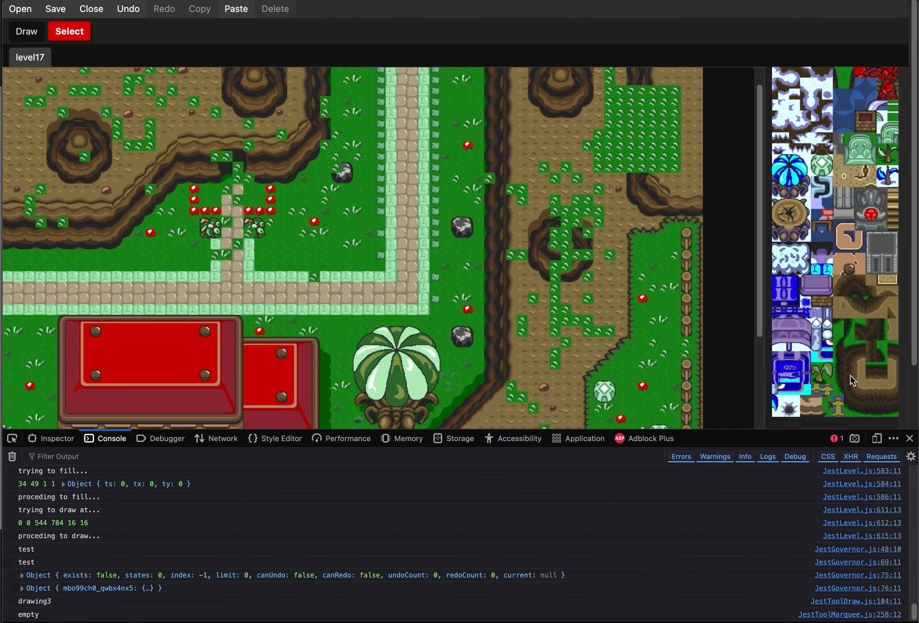
scroll(844, 335, right, 10)
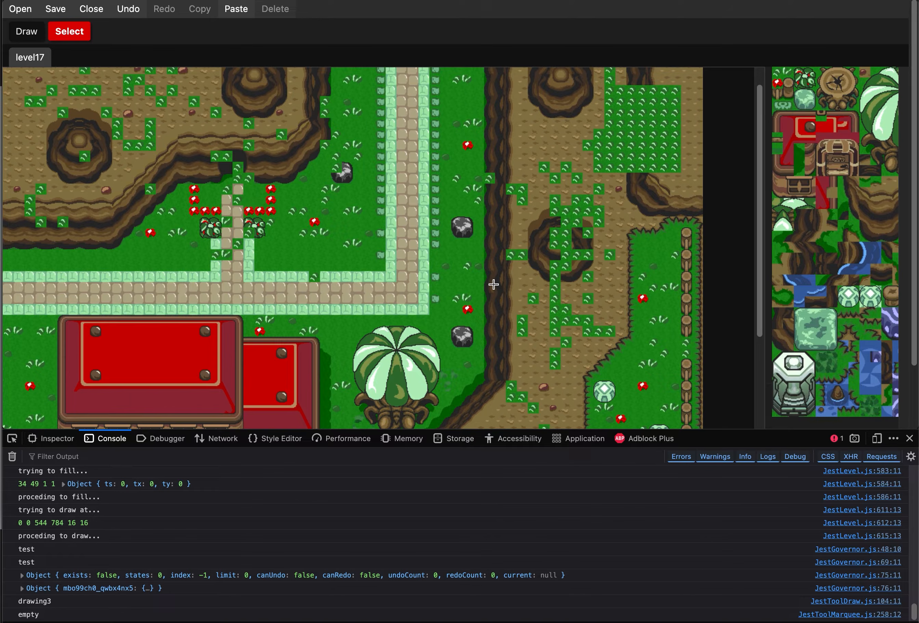
scroll(864, 269, left, 5)
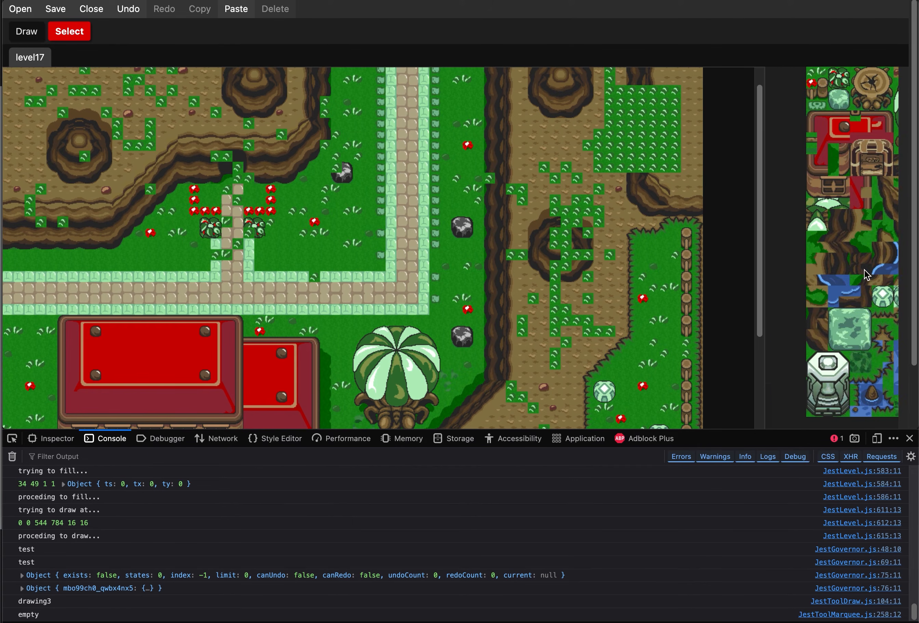
scroll(330, 193, up, 3)
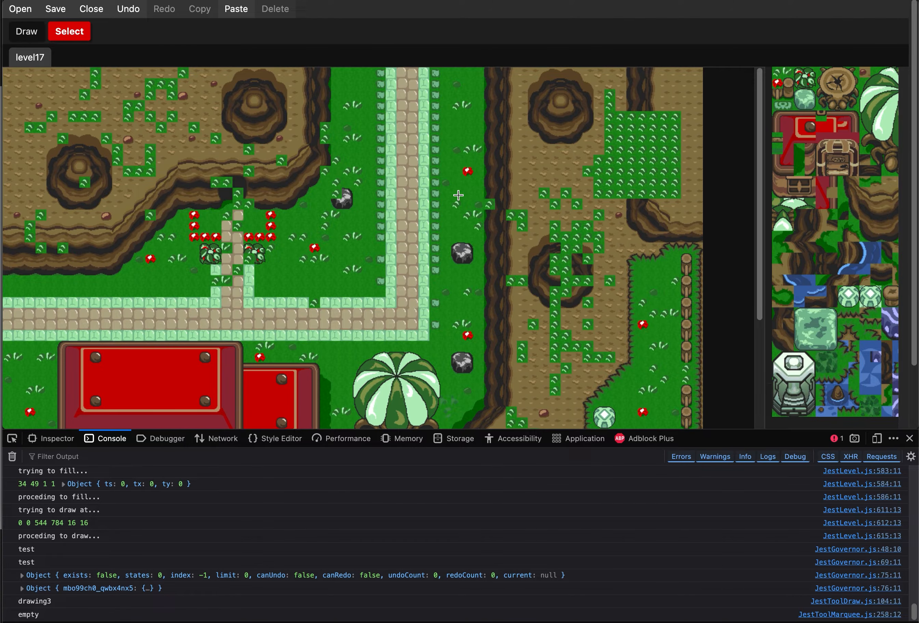
Select a region around the large striped green tree beside the red house, and clear the selection.
scroll(457, 194, down, 7)
scroll(390, 196, up, 2)
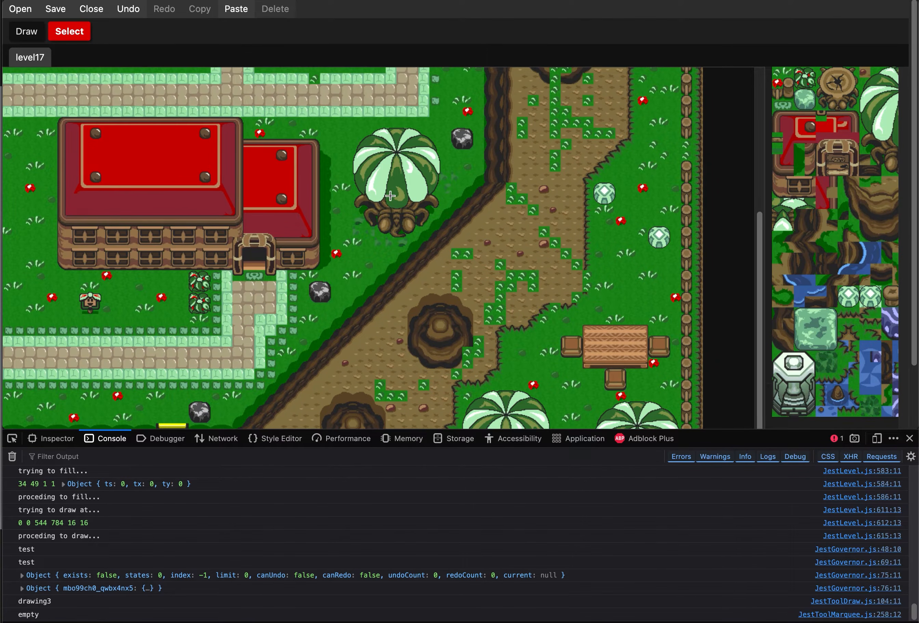
scroll(390, 195, up, 1)
drag(350, 156, 443, 276)
click(504, 222)
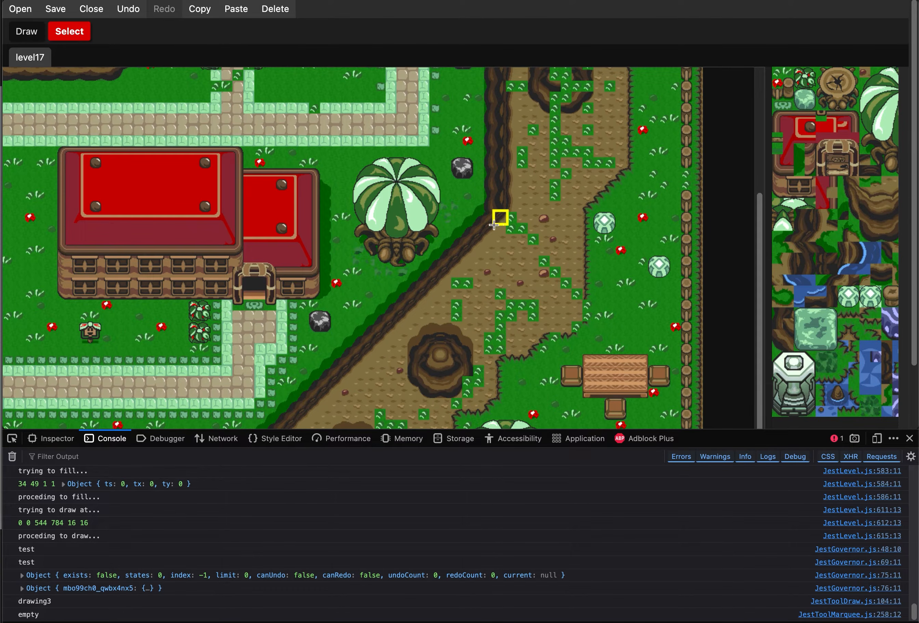
click(465, 195)
scroll(465, 194, up, 6)
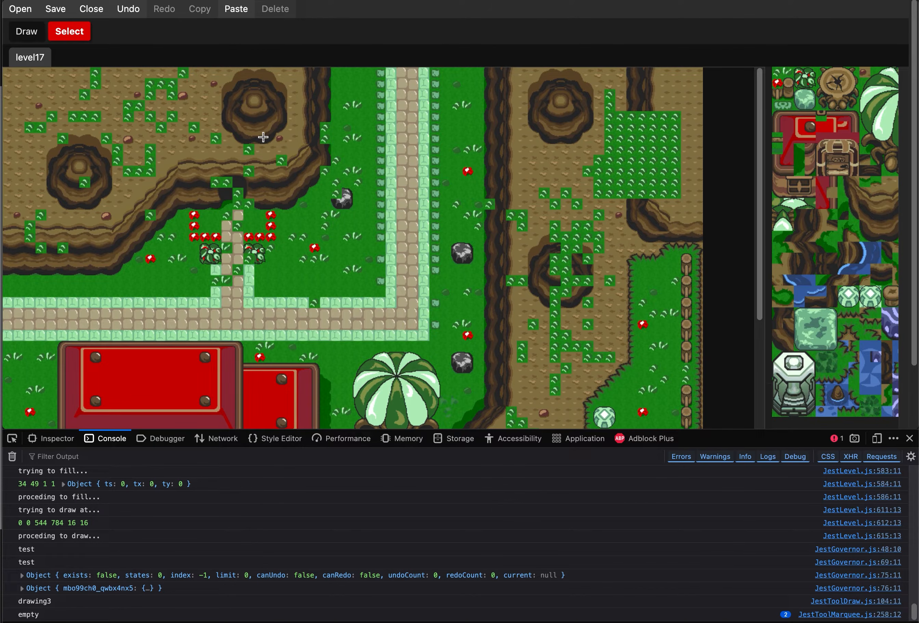
Select a region 6 by 4 tiles over the northwestern crater, and clear the selection.
drag(45, 158, 120, 204)
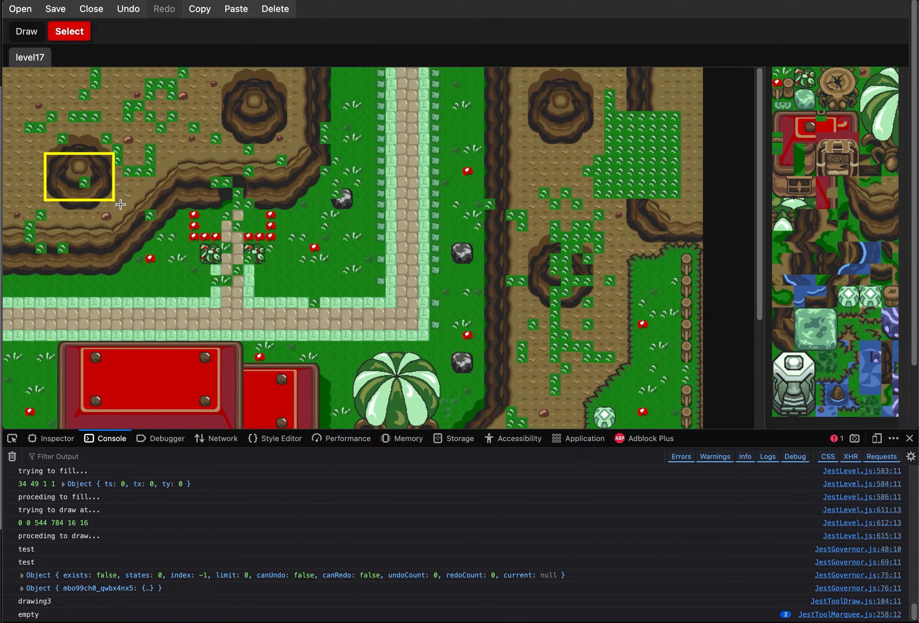
click(175, 207)
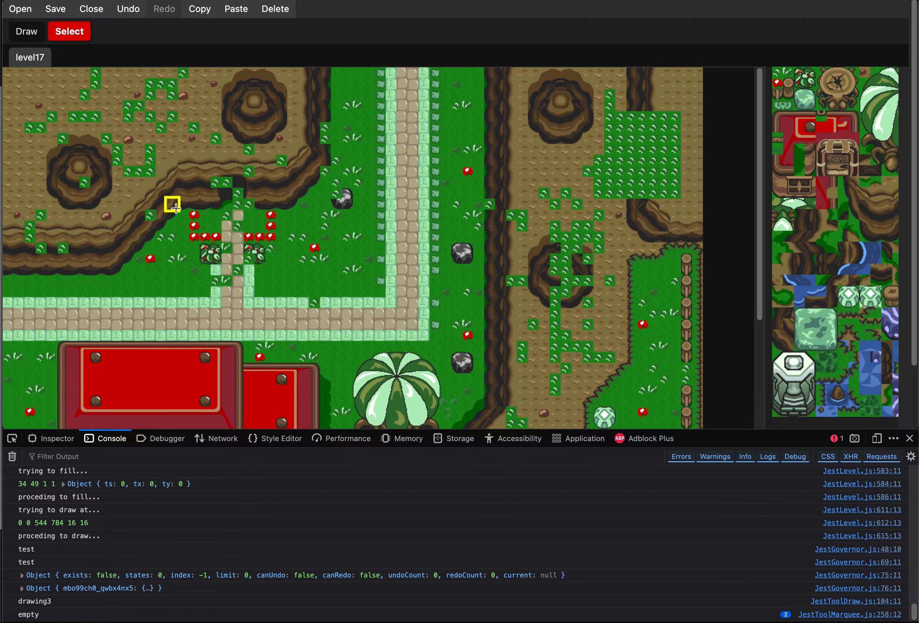
click(206, 168)
Select part of the crater inside the northern cliff bend, and clear the selection.
drag(223, 92, 297, 142)
click(380, 139)
scroll(384, 140, down, 8)
scroll(384, 140, up, 8)
click(389, 158)
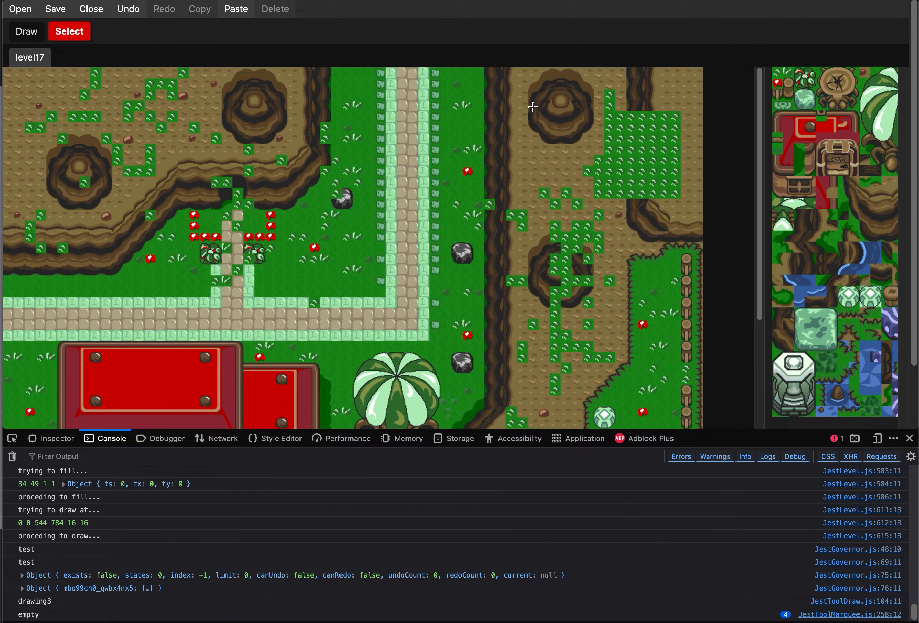
Try out several overlapping region selections in different directions across the northeastern crater, and clear the last selection.
drag(525, 87, 598, 153)
click(591, 126)
drag(593, 97, 528, 135)
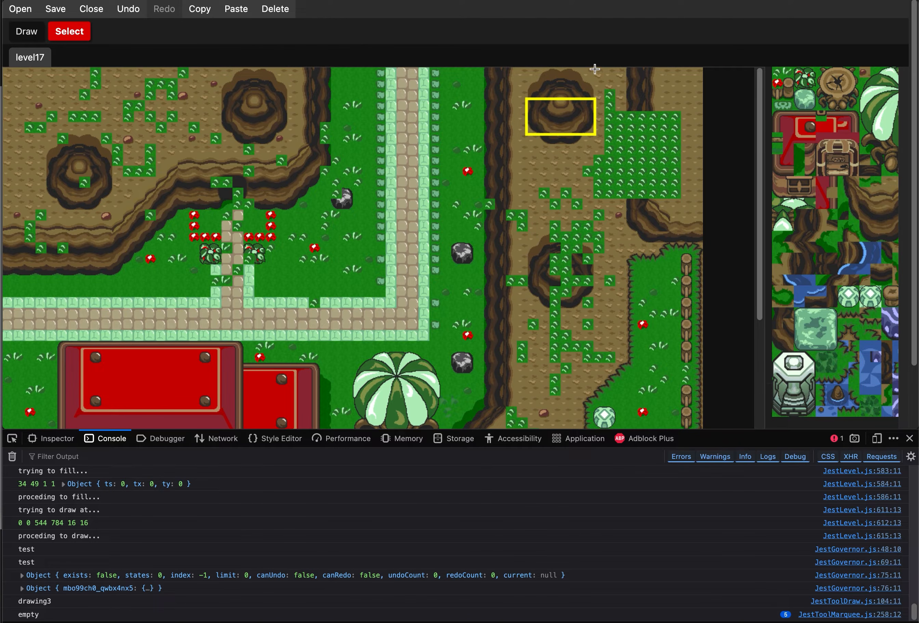
click(538, 78)
mouse_move(582, 144)
mouse_down()
mouse_move(595, 160)
mouse_move(572, 133)
mouse_move(585, 145)
mouse_up()
click(591, 135)
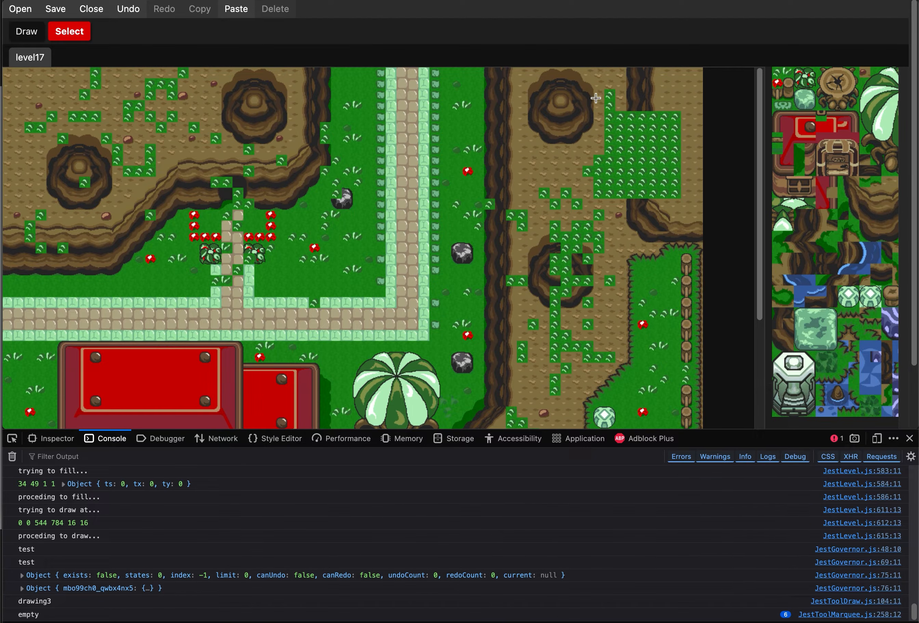
drag(594, 98, 526, 138)
drag(525, 86, 595, 106)
click(634, 131)
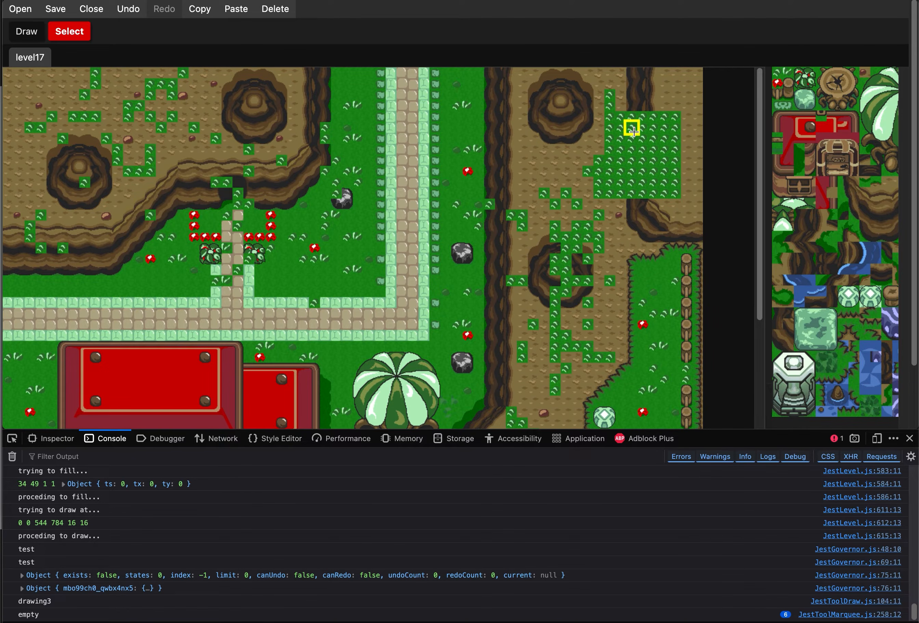
click(658, 159)
scroll(658, 159, down, 6)
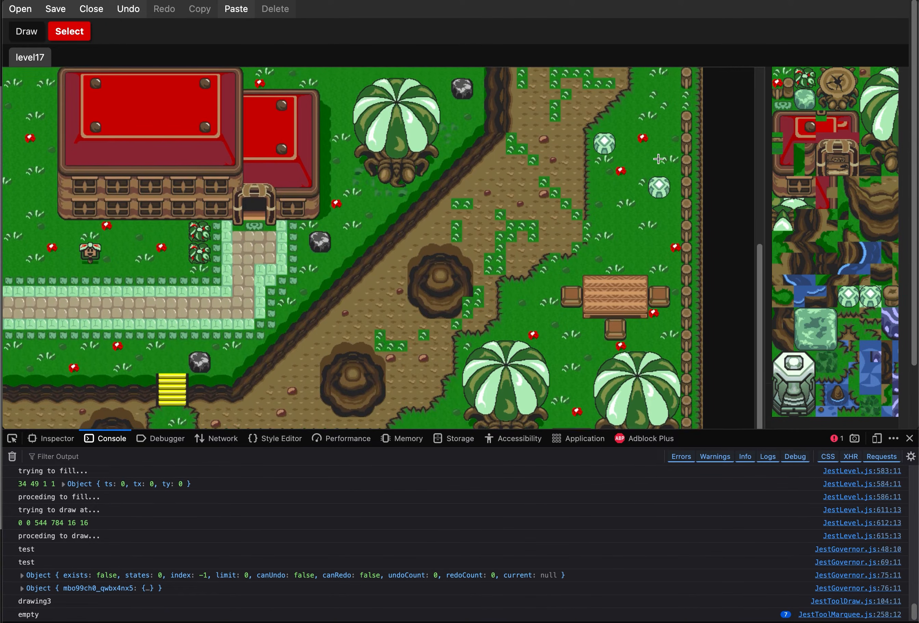
scroll(658, 159, up, 6)
scroll(658, 159, down, 5)
scroll(658, 159, up, 6)
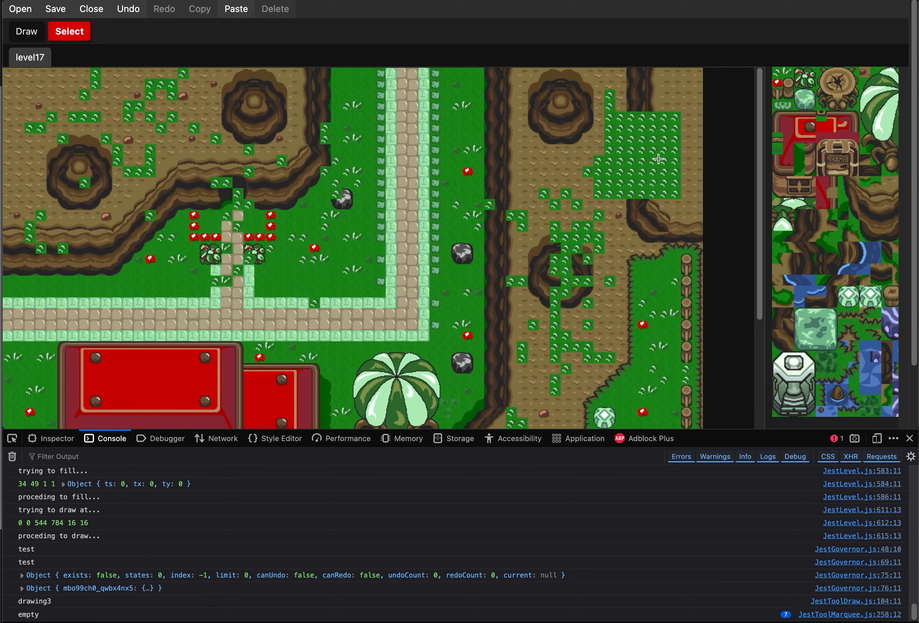
scroll(635, 161, down, 6)
scroll(560, 162, up, 6)
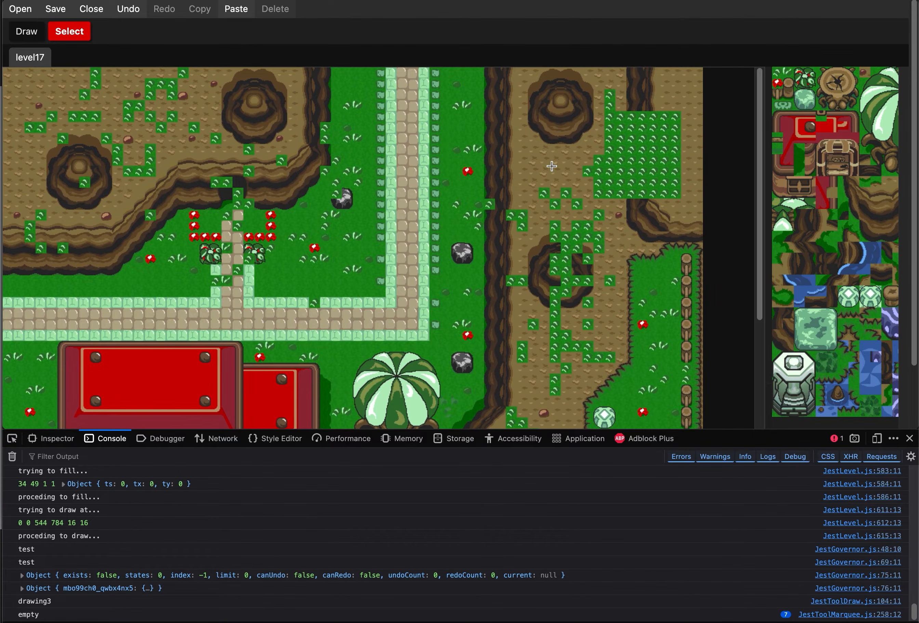
Select the northeastern crater twice more, downward and upward, and clear the selection.
drag(524, 85, 593, 135)
drag(537, 145, 584, 83)
click(624, 100)
scroll(583, 89, down, 10)
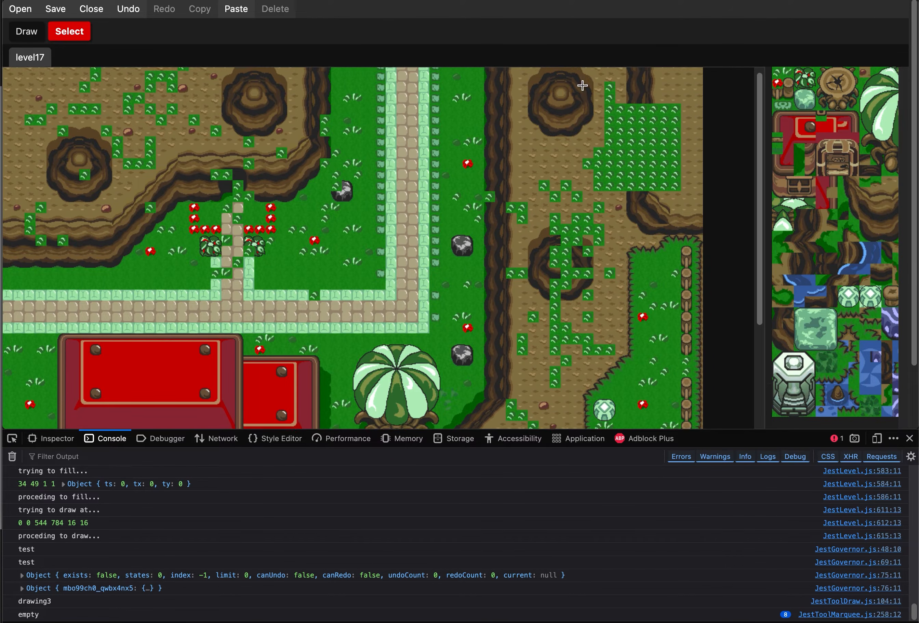
scroll(581, 87, up, 10)
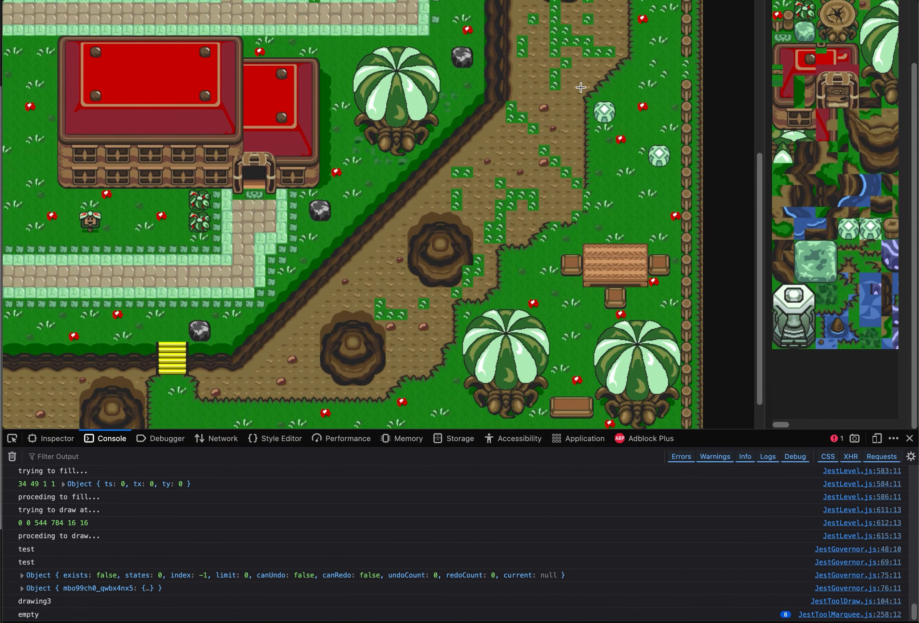
scroll(852, 107, down, 1)
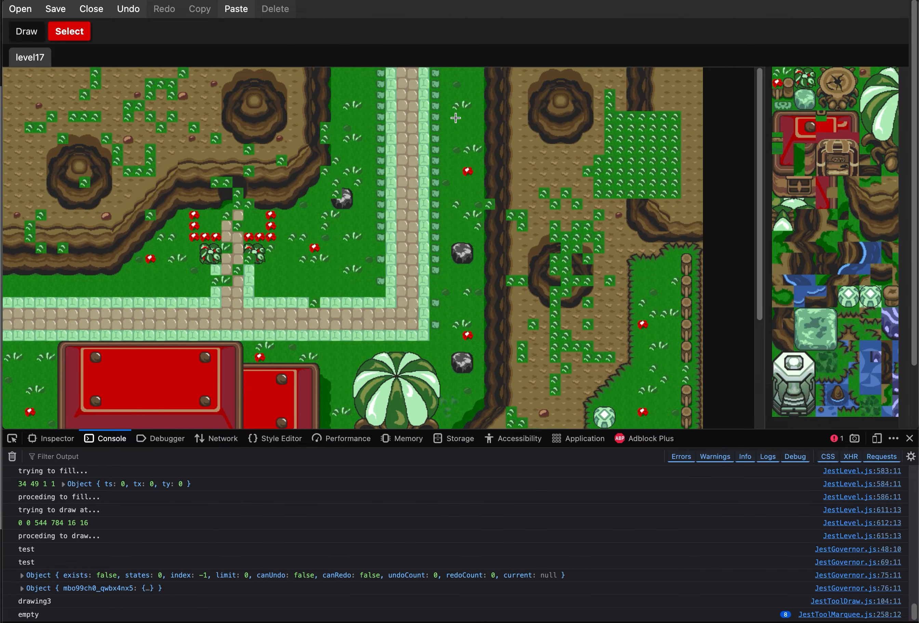
scroll(455, 118, down, 7)
scroll(456, 118, up, 7)
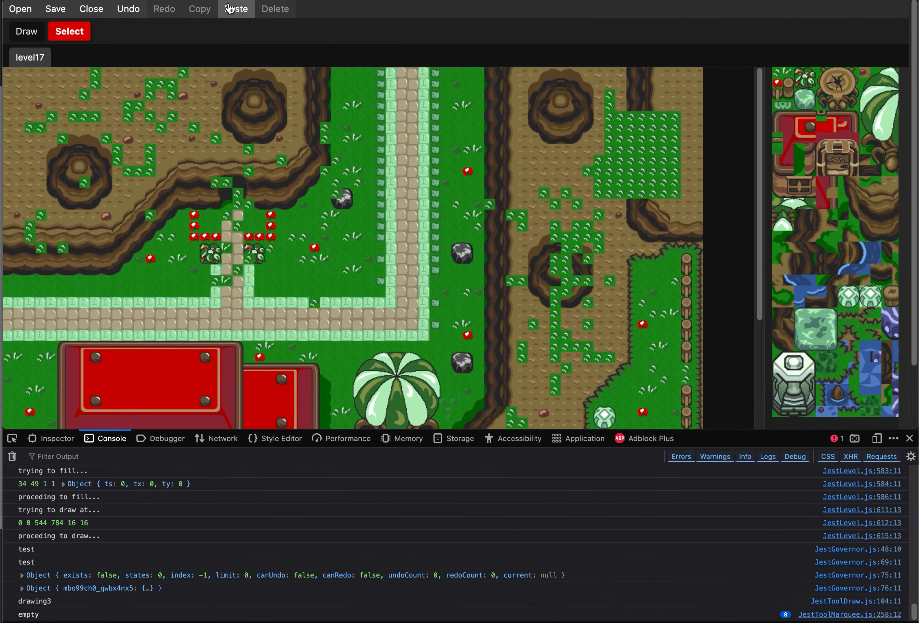
Paste the copied 4 by 4 tile red tree and drop it on the dirt just south of the northeastern crater.
click(236, 9)
click(251, 277)
drag(251, 276, 568, 189)
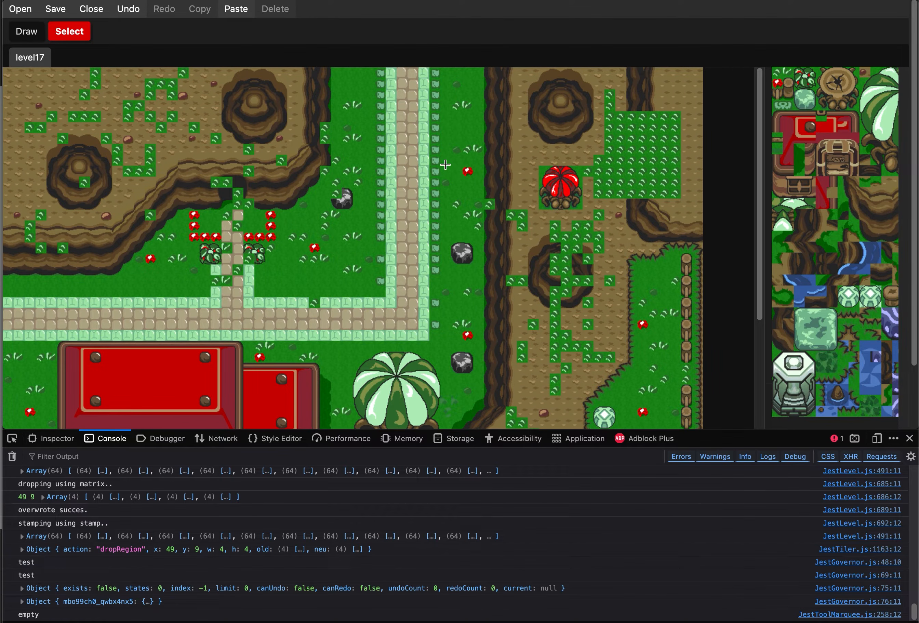
Review level17 around the pasted red tree and down to the picnic area.
scroll(444, 163, down, 5)
scroll(444, 163, up, 5)
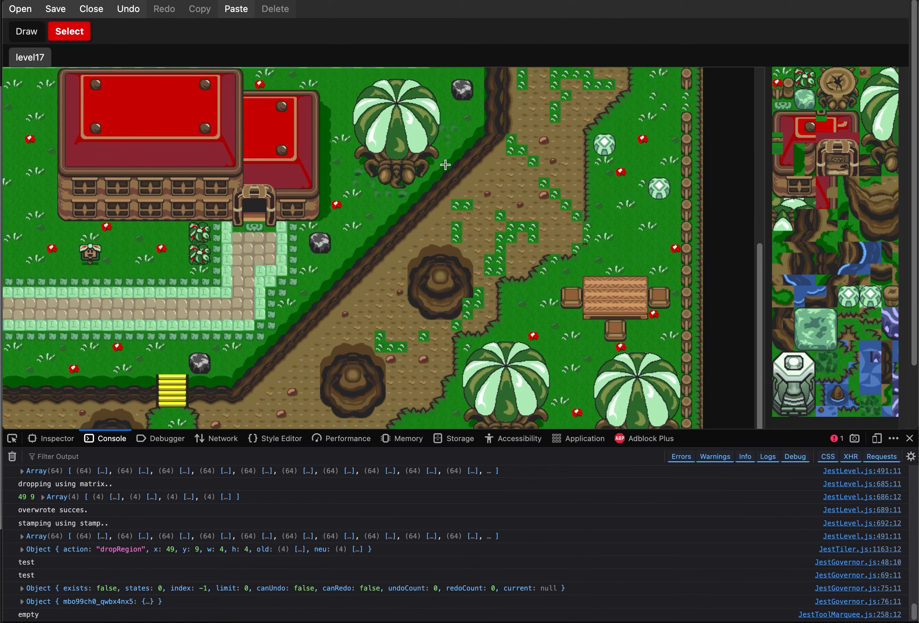
scroll(824, 203, down, 4)
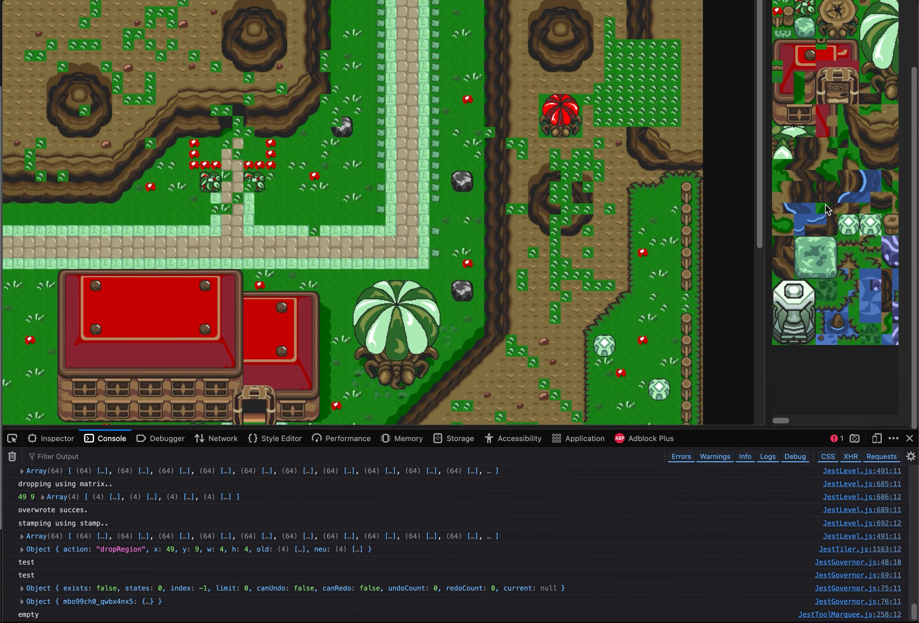
scroll(825, 204, up, 4)
scroll(553, 265, down, 5)
scroll(553, 265, up, 5)
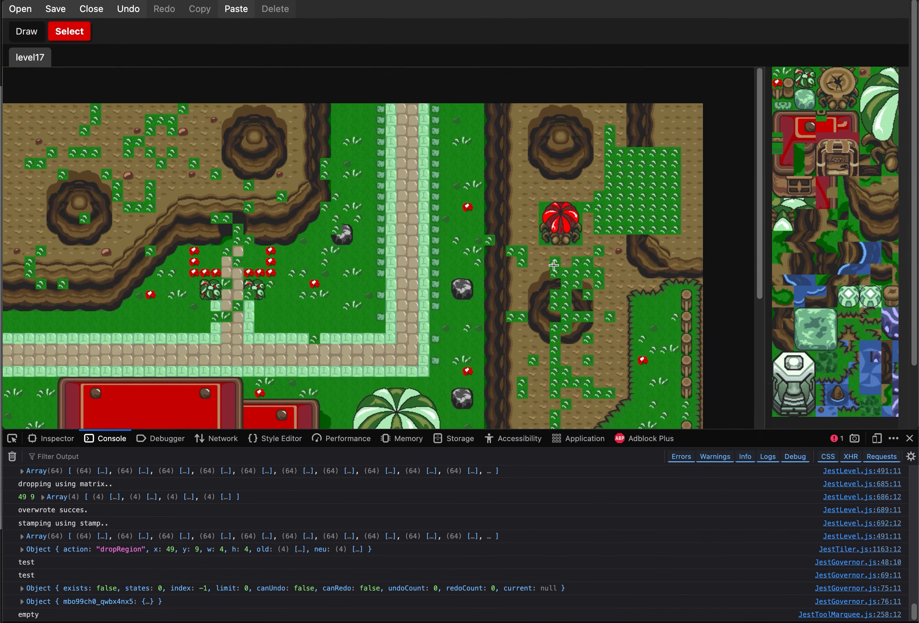
scroll(553, 265, down, 5)
scroll(554, 265, up, 5)
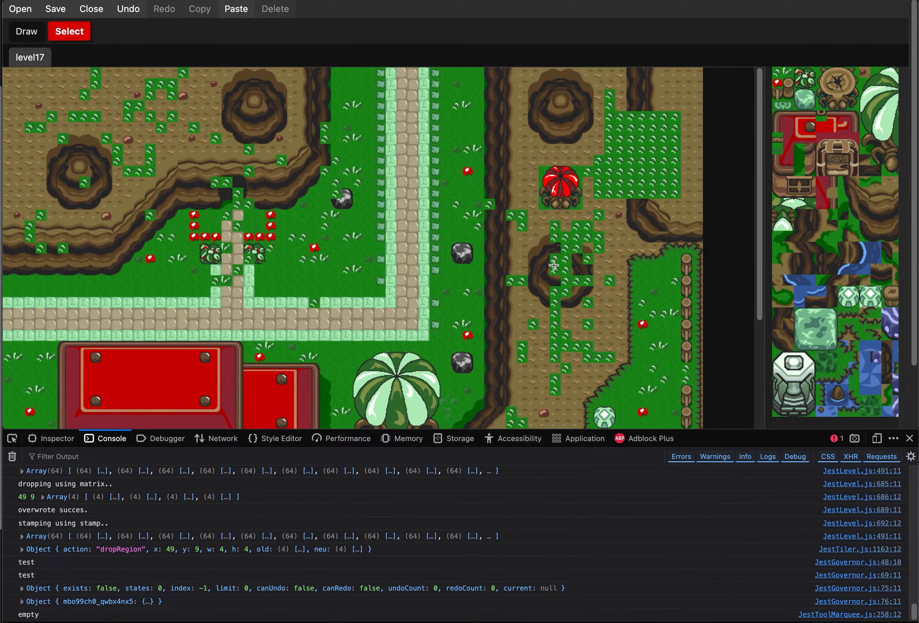
Switch to the code editor and examine the Jest components in the project tree, including the editing, file and gui classes.
click(916, 229)
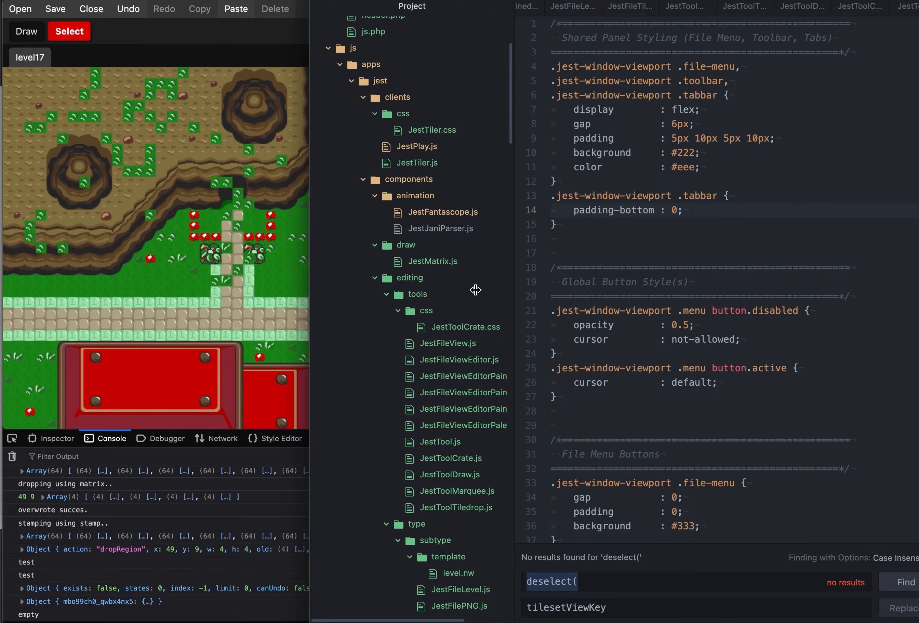
scroll(462, 351, down, 3)
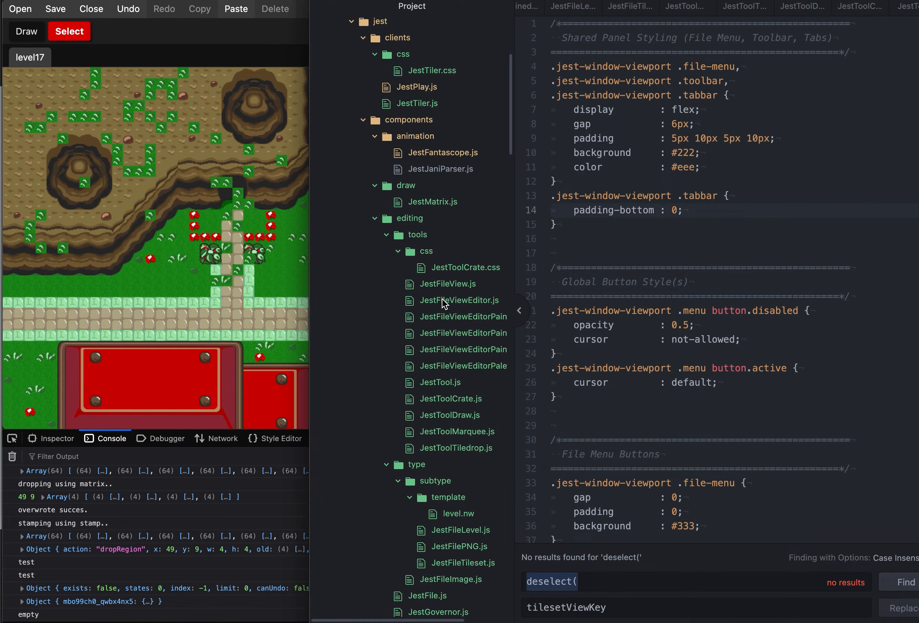
scroll(460, 356, down, 7)
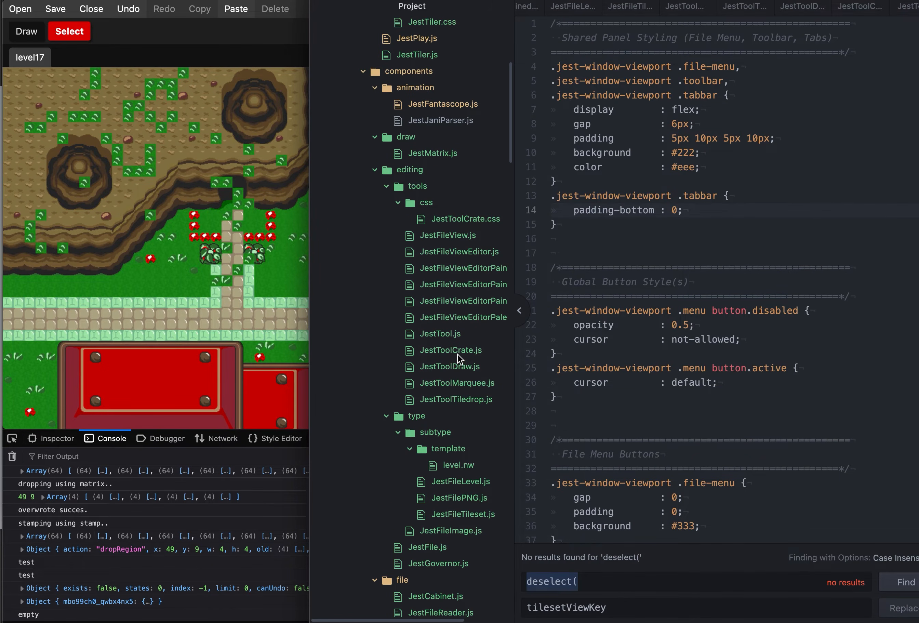
scroll(460, 347, down, 17)
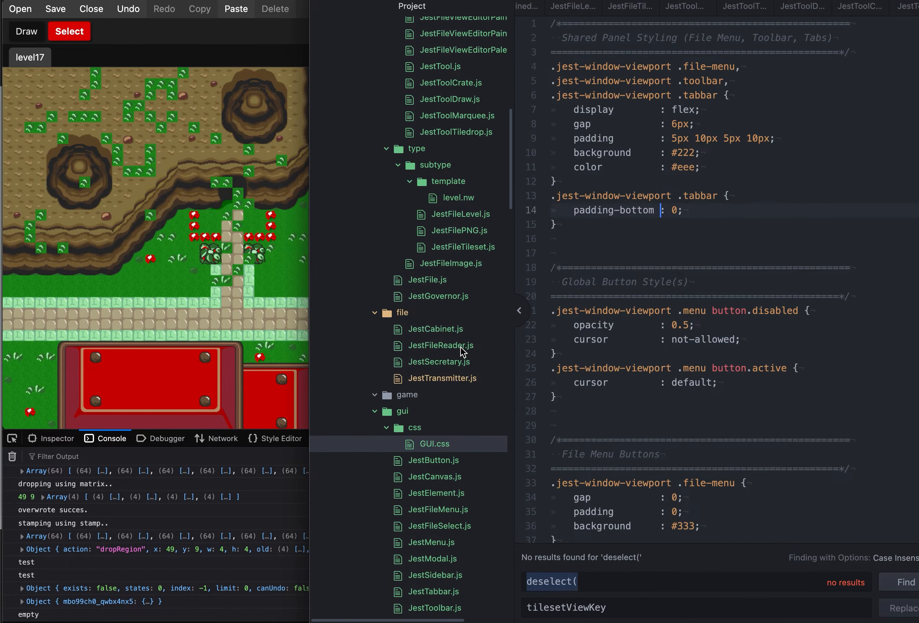
scroll(460, 347, up, 6)
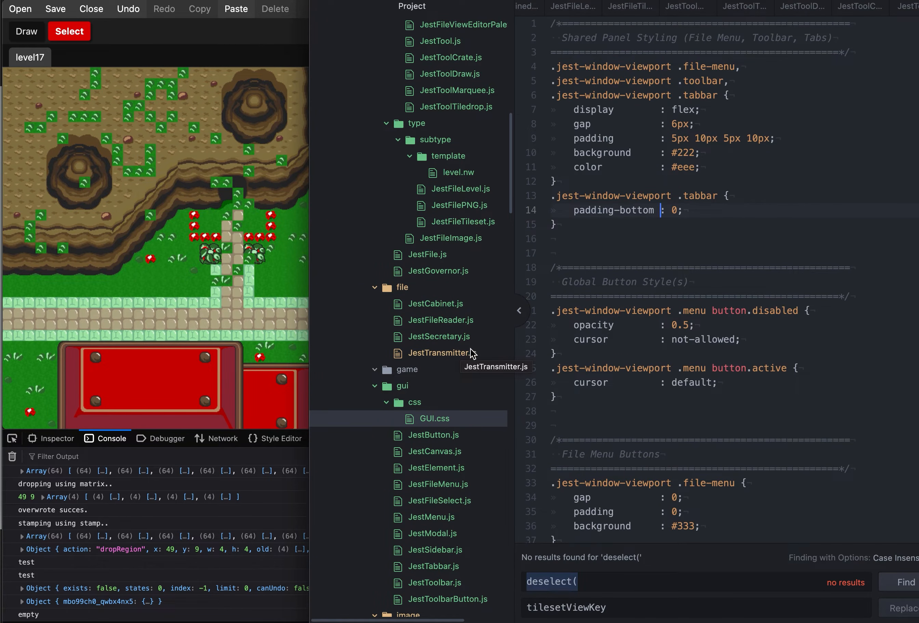
scroll(476, 355, up, 14)
scroll(479, 359, up, 1)
click(700, 223)
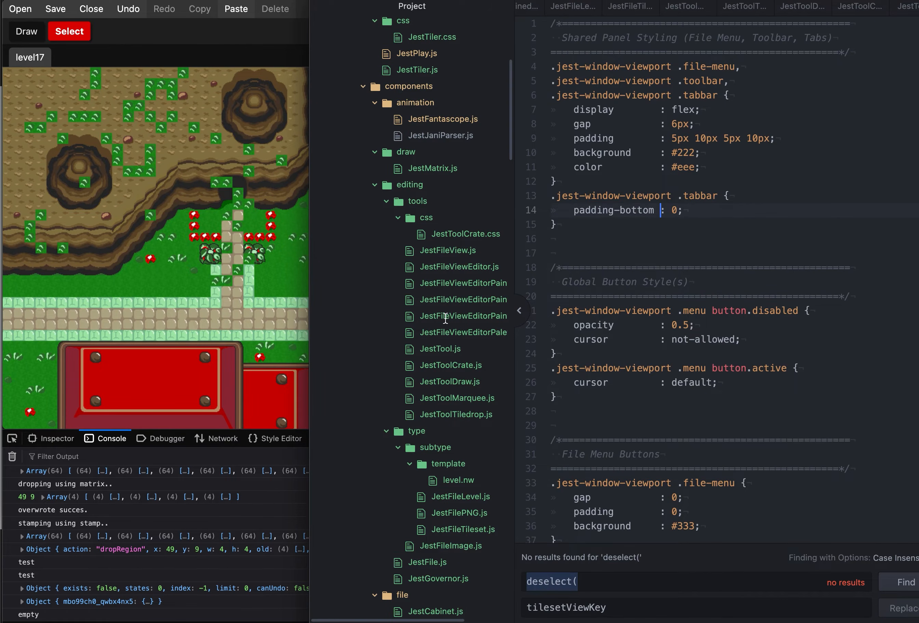
scroll(448, 322, up, 7)
scroll(446, 318, down, 3)
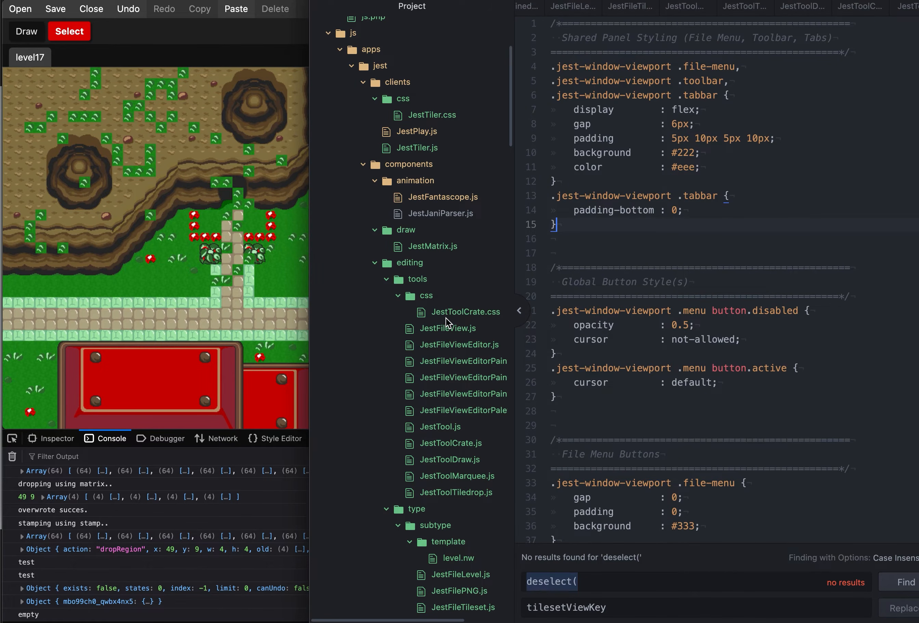
Review the remainder of the project tree down to the root files such as load_order.txt and manifest.json.
scroll(445, 318, down, 20)
scroll(445, 322, down, 20)
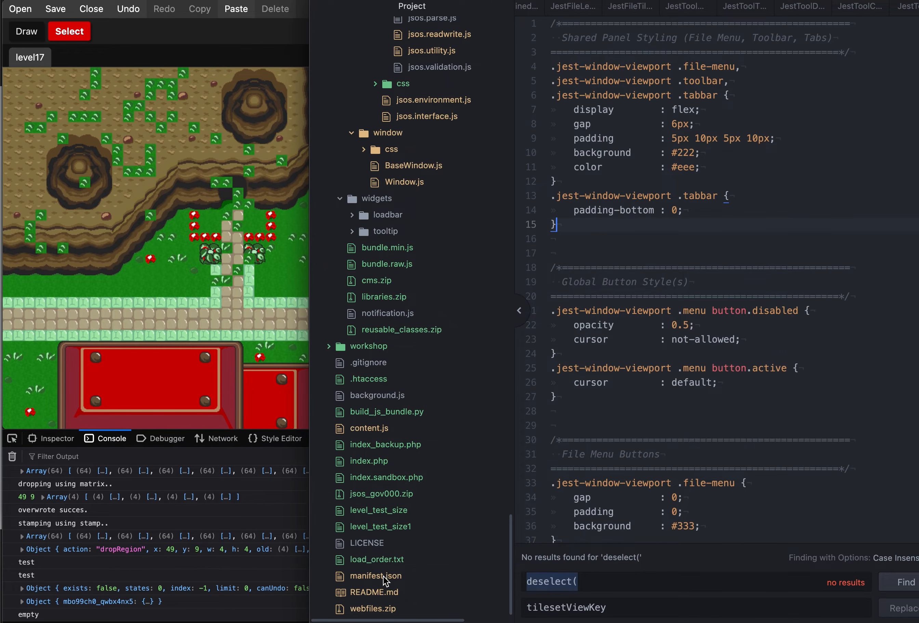
scroll(384, 581, up, 10)
scroll(384, 582, down, 10)
scroll(432, 541, up, 1)
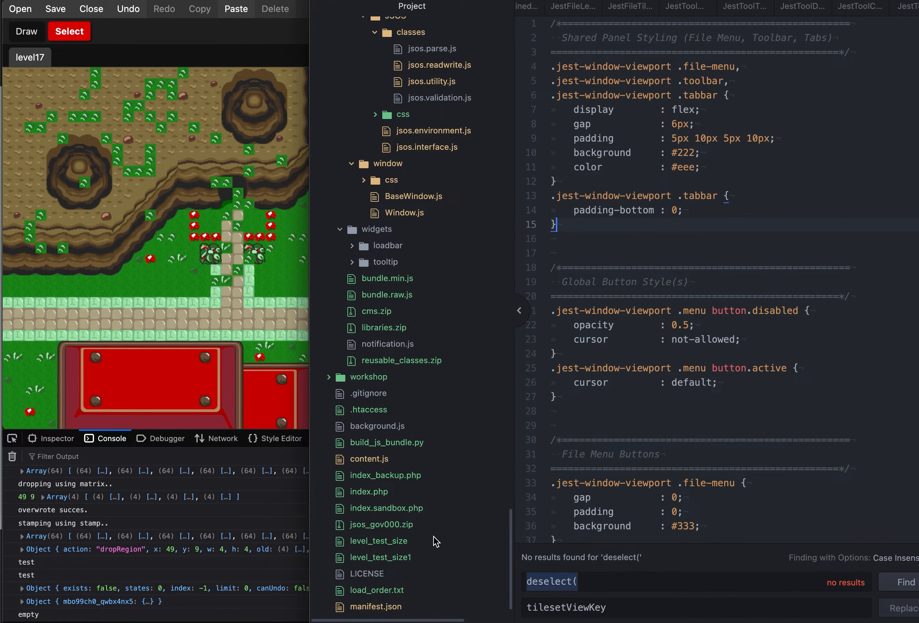
scroll(433, 542, down, 1)
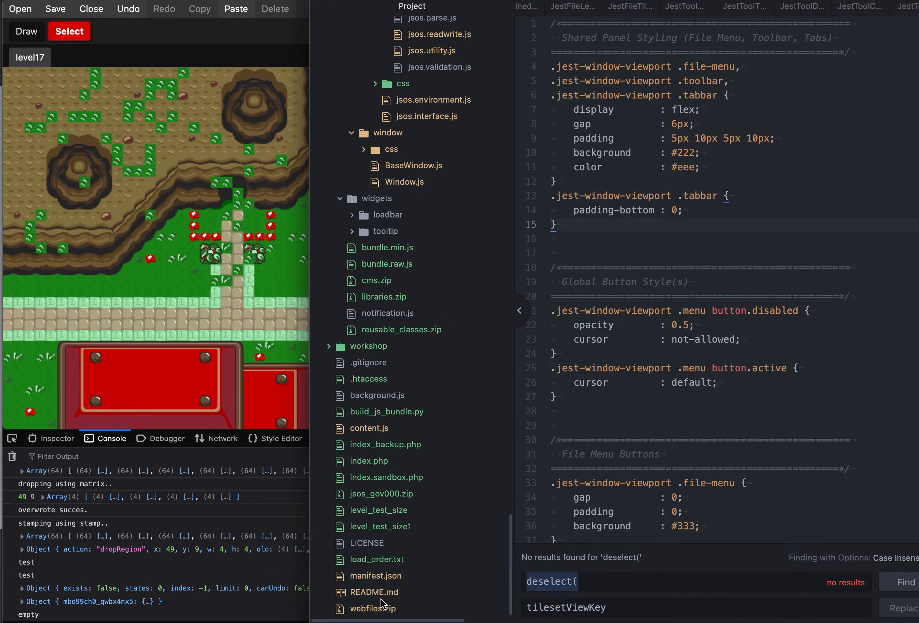
scroll(406, 252, up, 15)
scroll(407, 252, down, 15)
Switch to the game client in the browser and walk the character east along the stone path above the blue-roofed house.
click(199, 130)
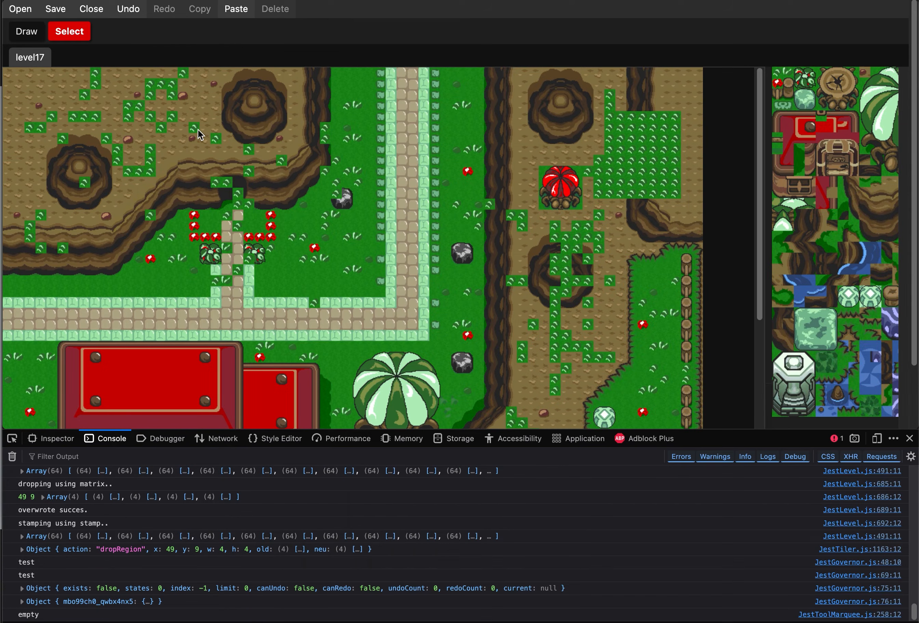
click(97, 0)
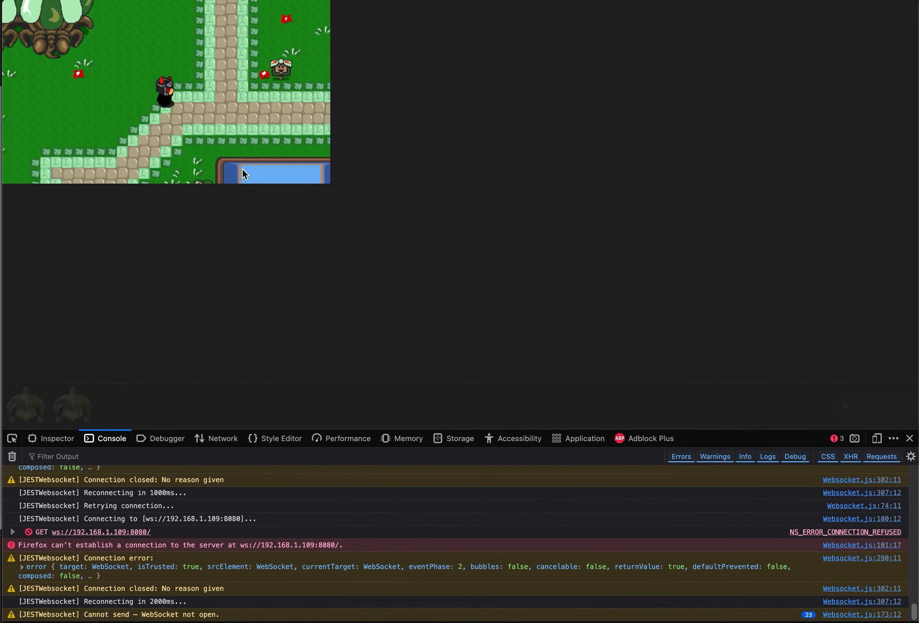
key(Right)
key(Down)
key(Right)
key(Down)
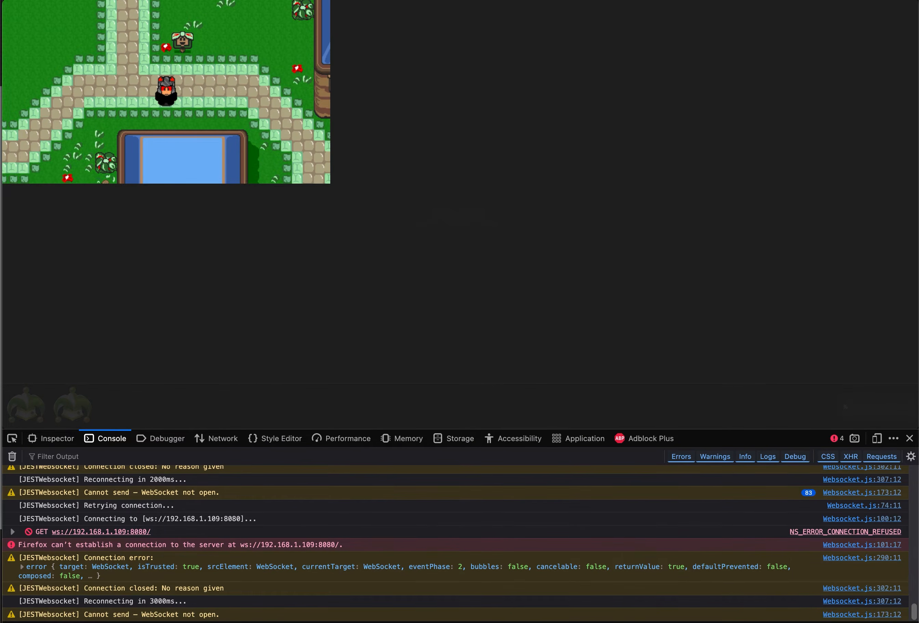
View the localhost directory listing and return to a freshly loaded tile editor.
key(super+Left)
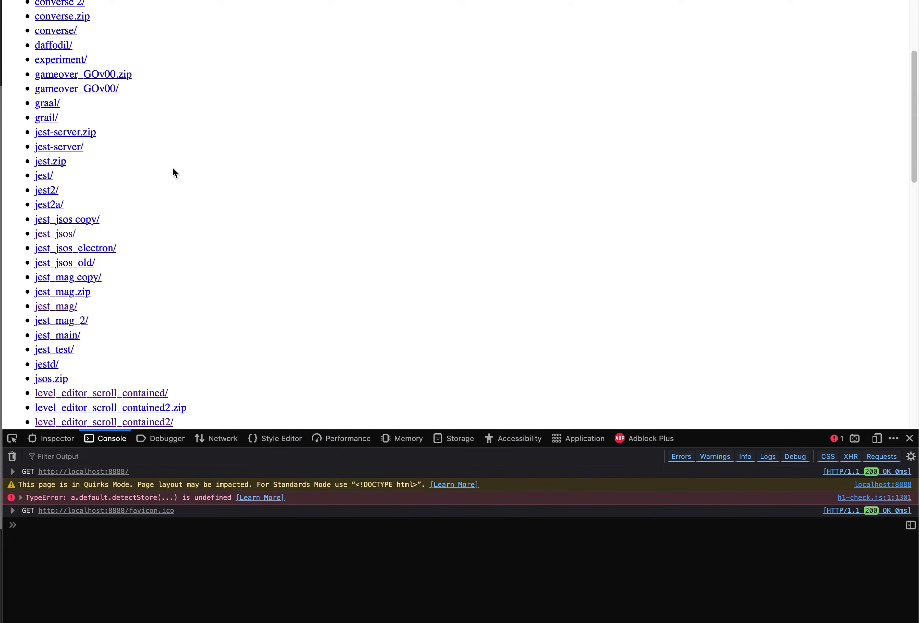
key(super+Right)
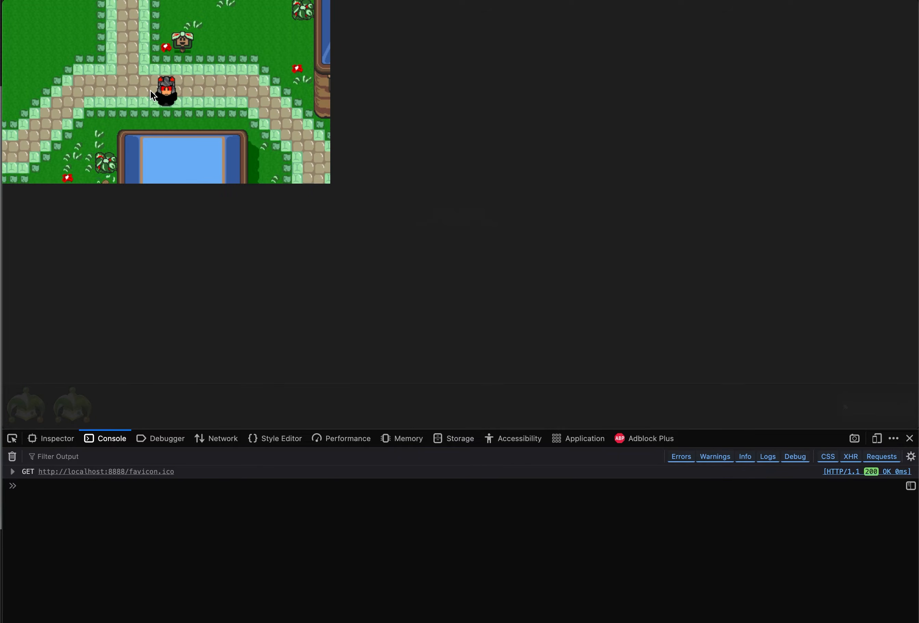
key(super+r)
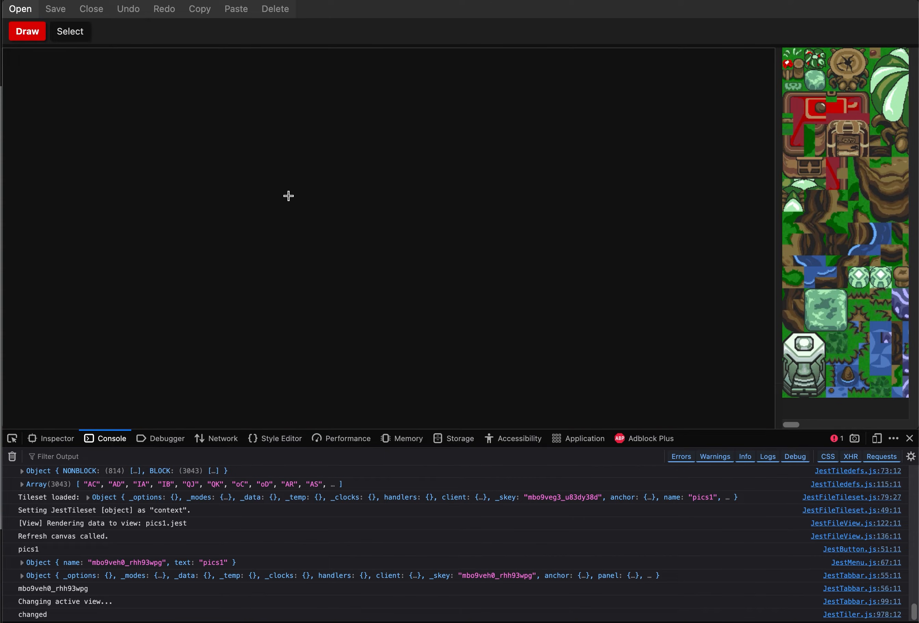
Switch back to the code editor and open load_order.txt from the project root.
click(917, 225)
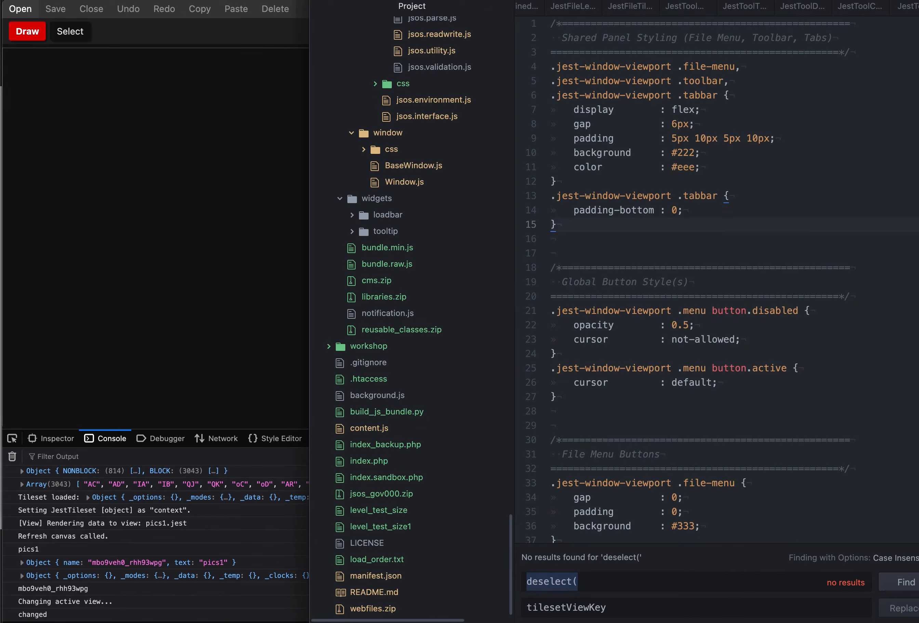
scroll(426, 391, up, 2)
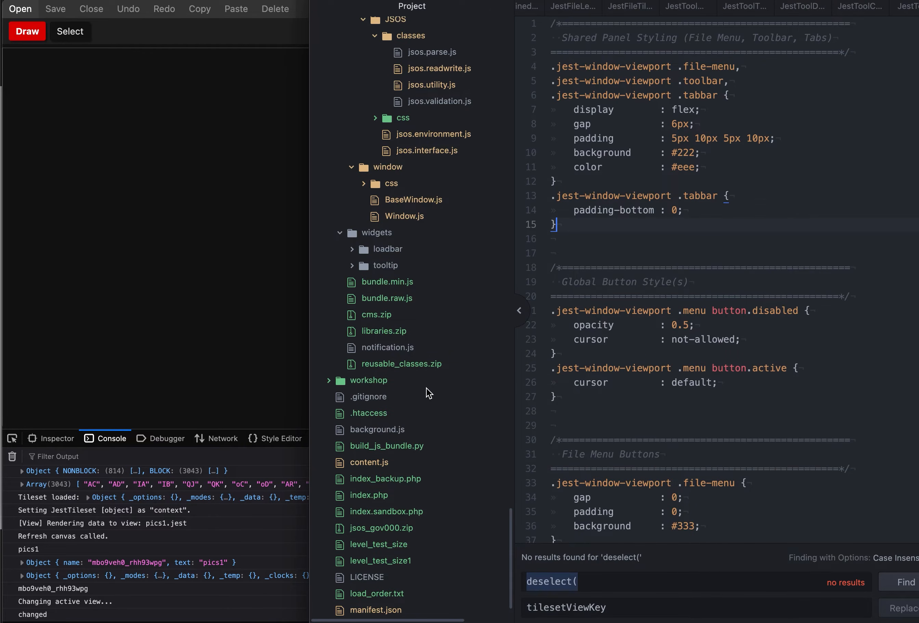
scroll(428, 392, down, 2)
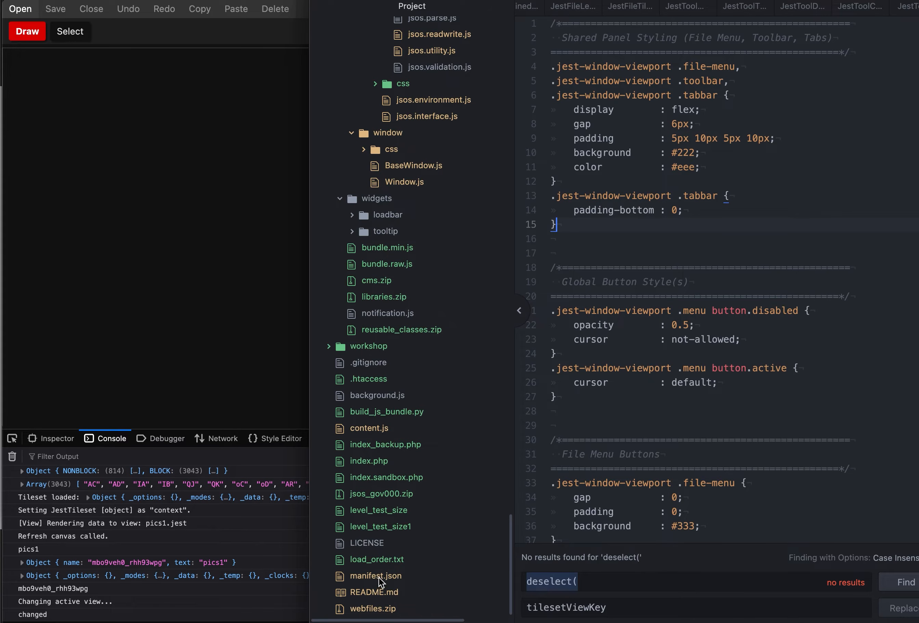
scroll(387, 562, up, 2)
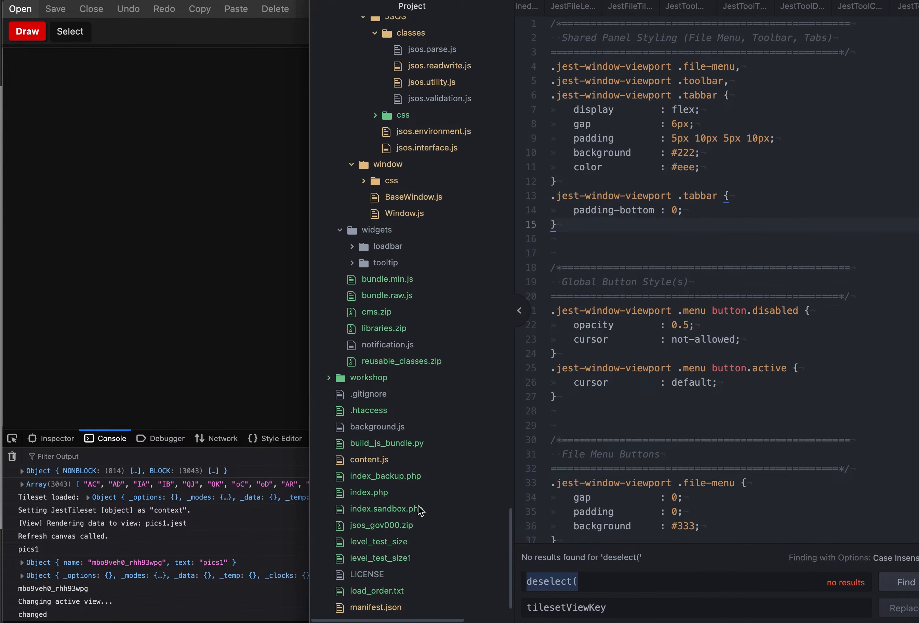
scroll(419, 510, down, 2)
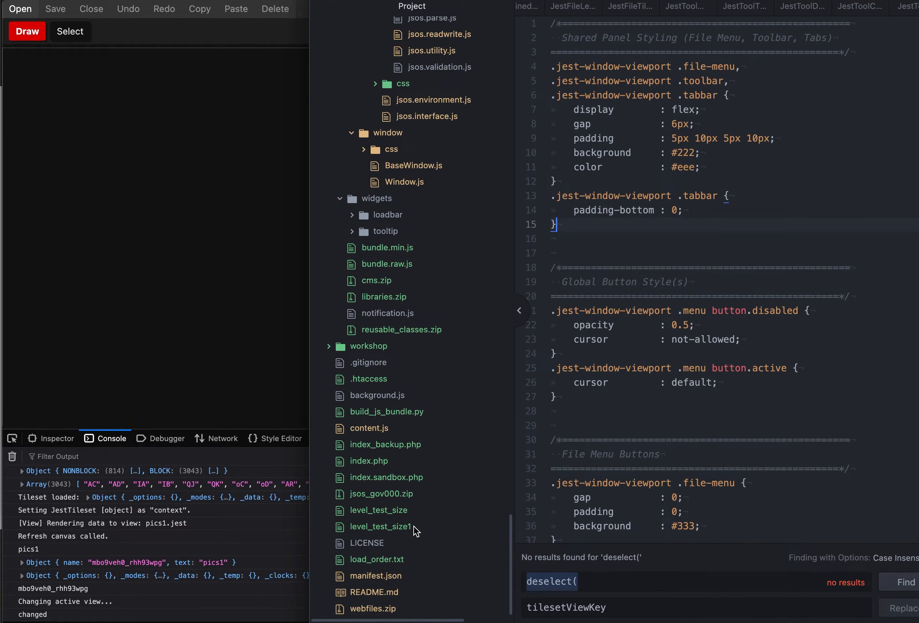
click(385, 557)
key(super+f)
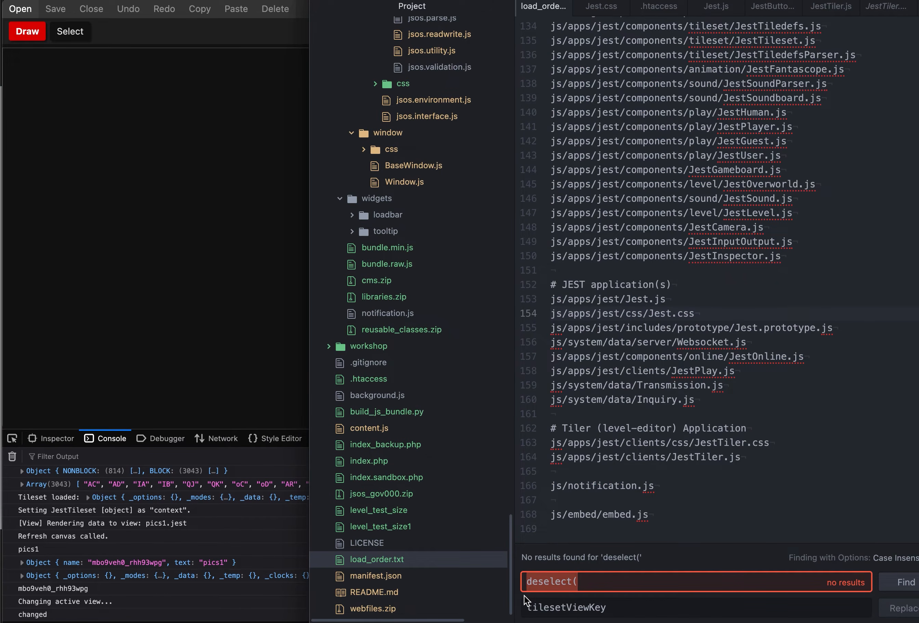
Examine load_order.txt from its opening CSS entries through to the file editing classes section.
click(776, 184)
scroll(756, 265, up, 20)
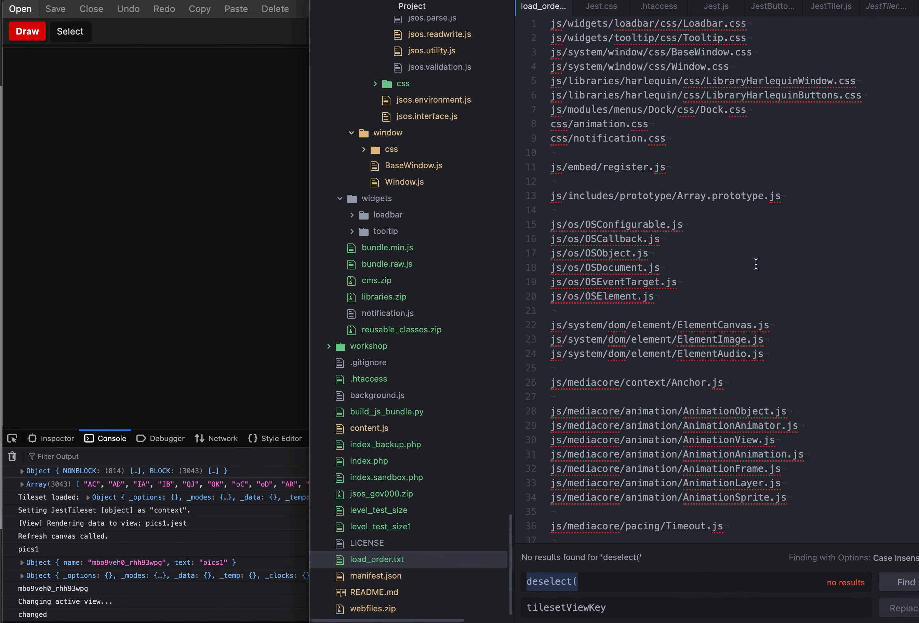
scroll(756, 264, down, 20)
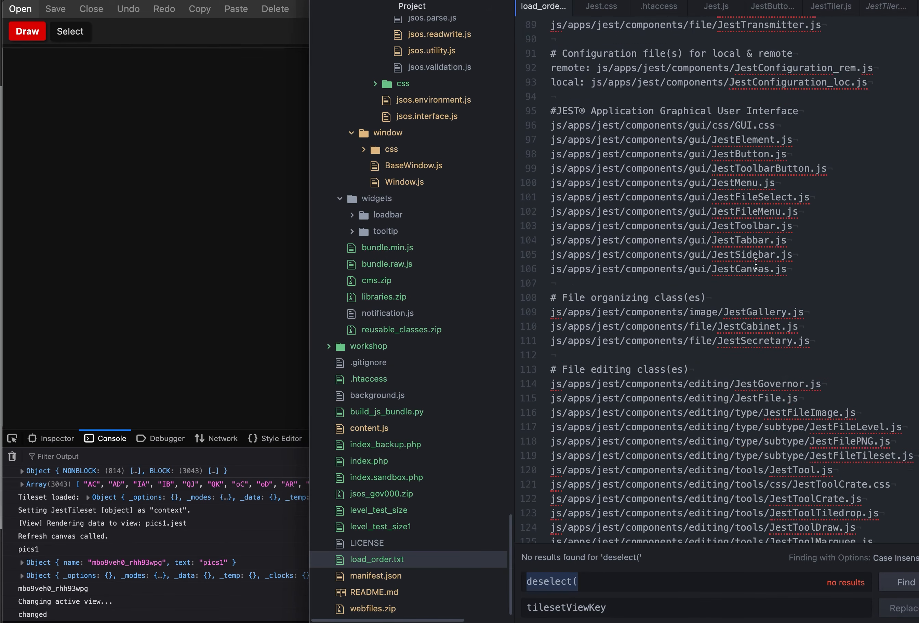
scroll(755, 264, up, 20)
scroll(756, 264, down, 20)
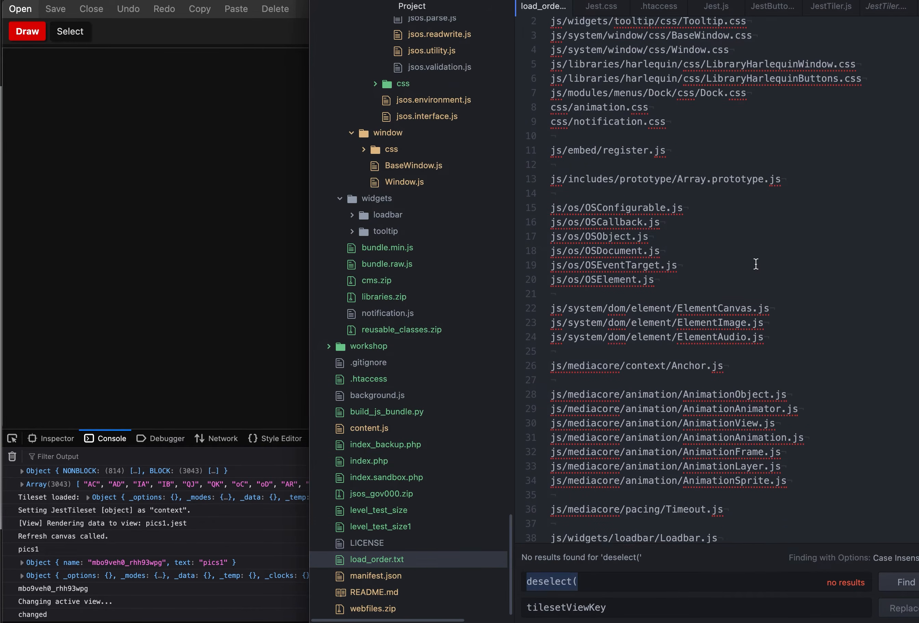
scroll(684, 285, up, 10)
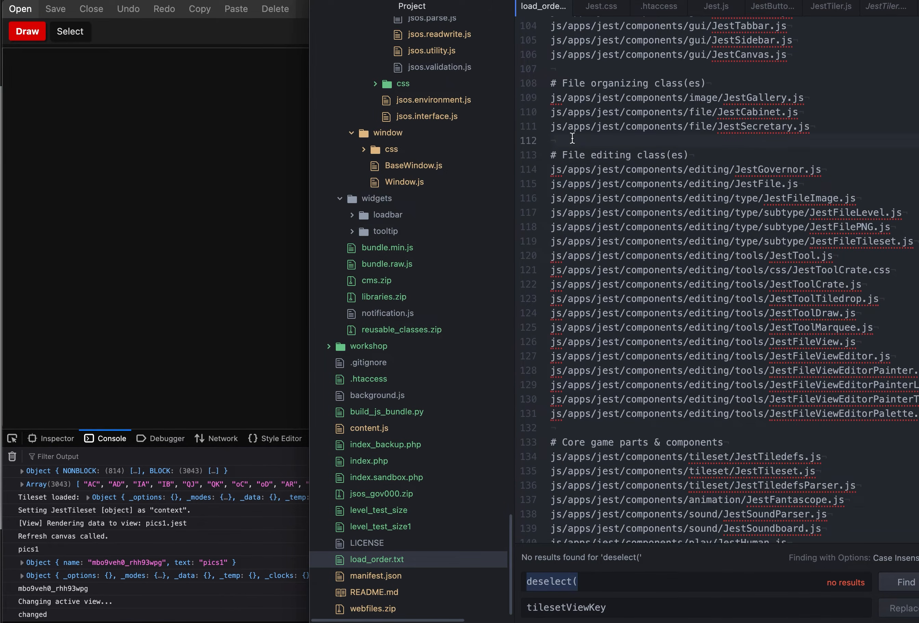
click(568, 154)
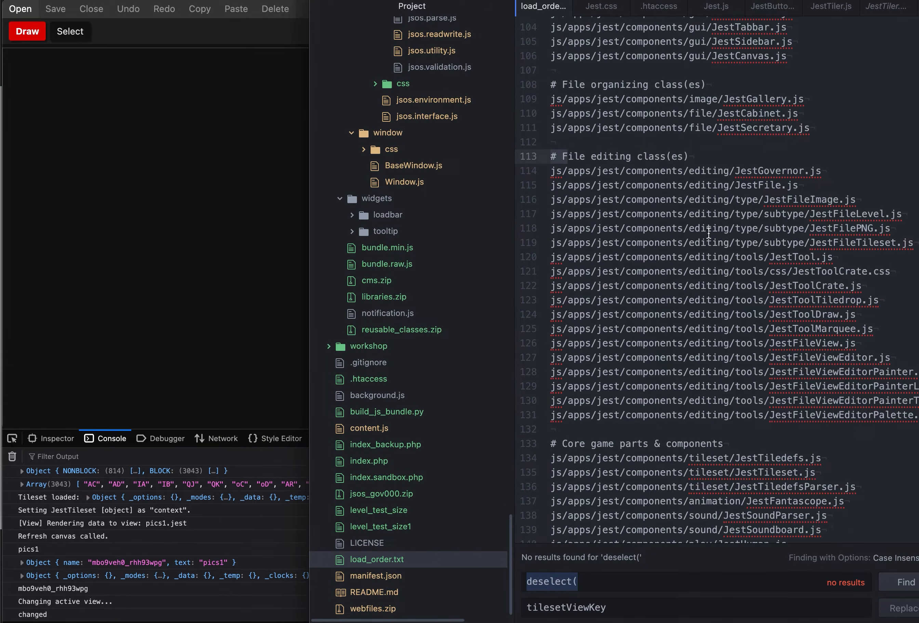
Highlight the remote: and local: prefixes of the configuration file entries in load_order.txt.
scroll(733, 333, up, 10)
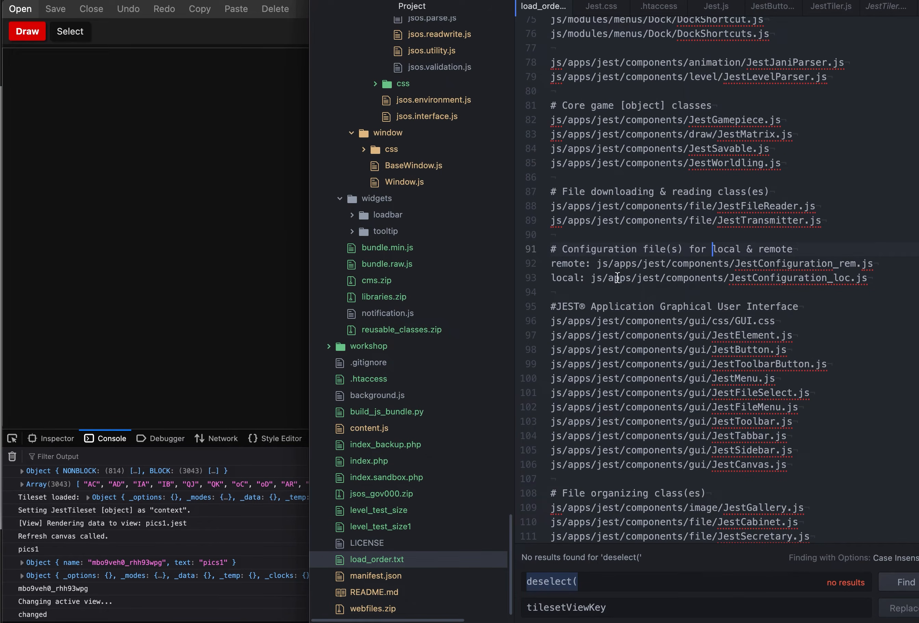
click(596, 263)
key(alt+shift+Left)
key(alt+shift+Left)
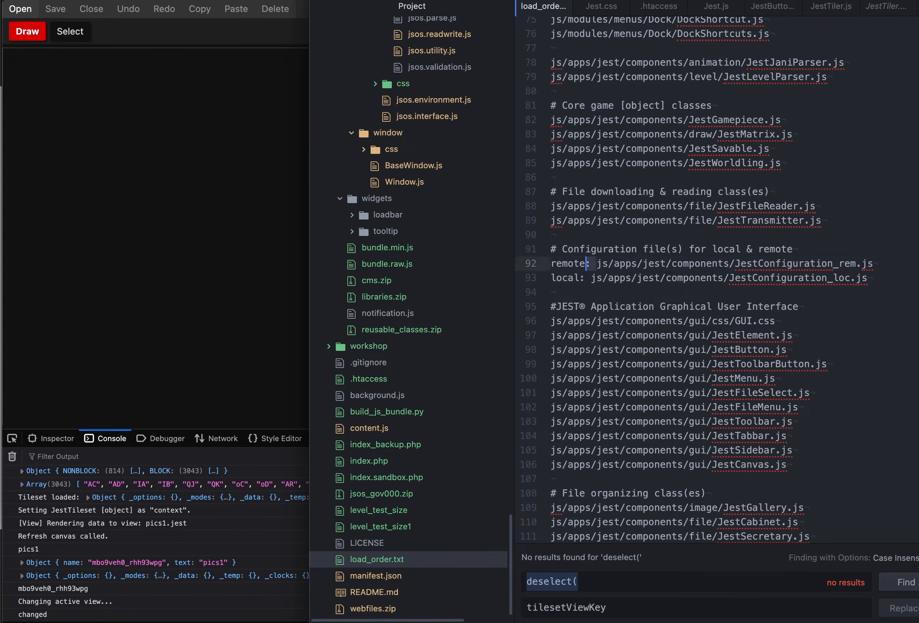
key(Left)
key(Down)
key(alt+shift+Right)
key(alt+shift+Right)
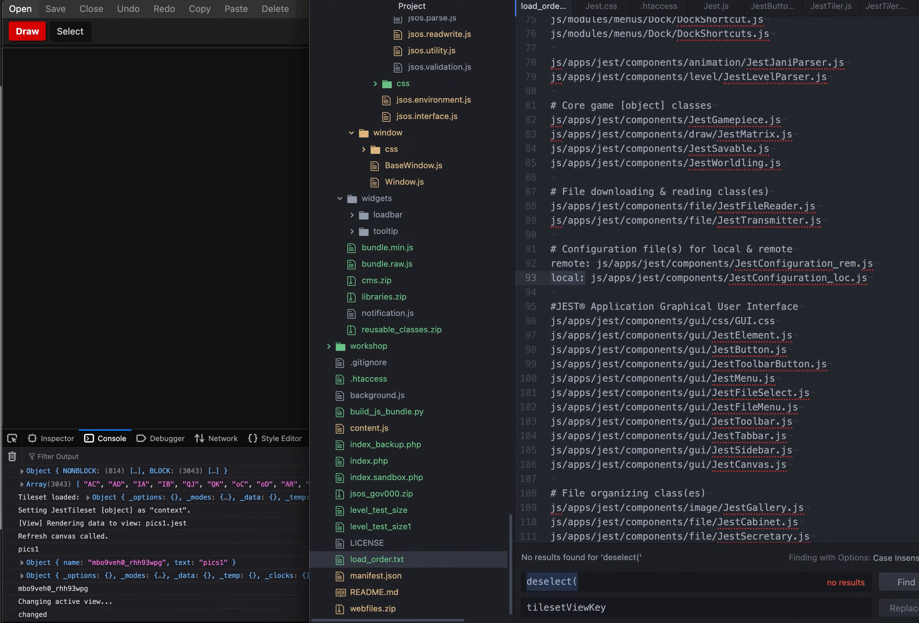
key(shift+Right)
Highlight the JestConfiguration_loc file name and the whole JestConfiguration_rem.js line in the configuration section.
click(797, 296)
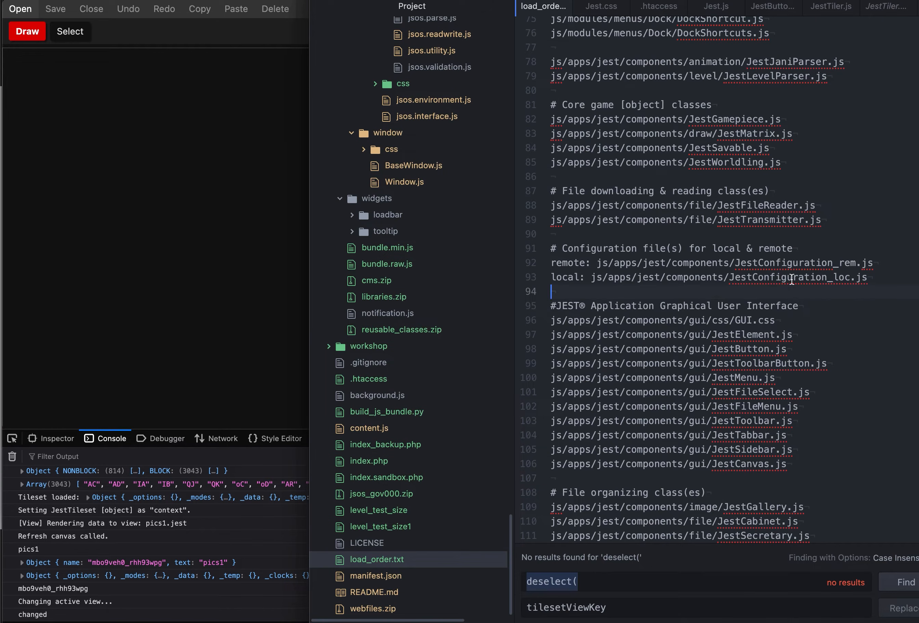
click(805, 277)
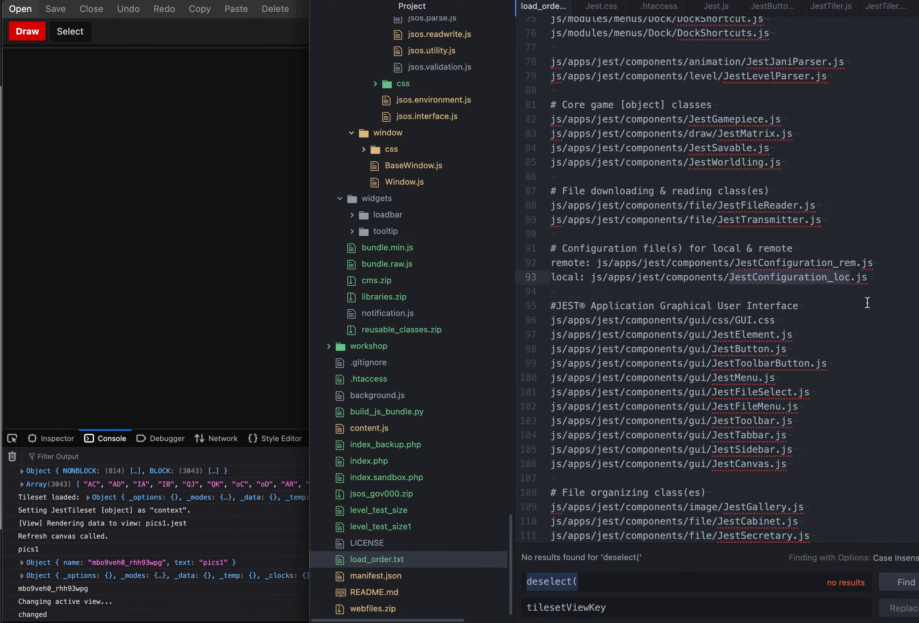
click(861, 249)
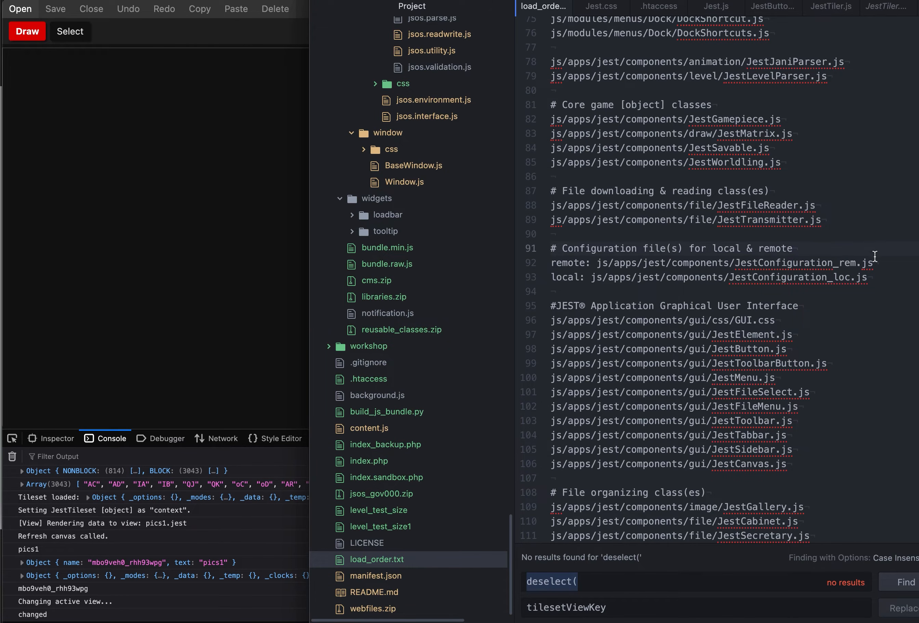
drag(893, 265, 879, 249)
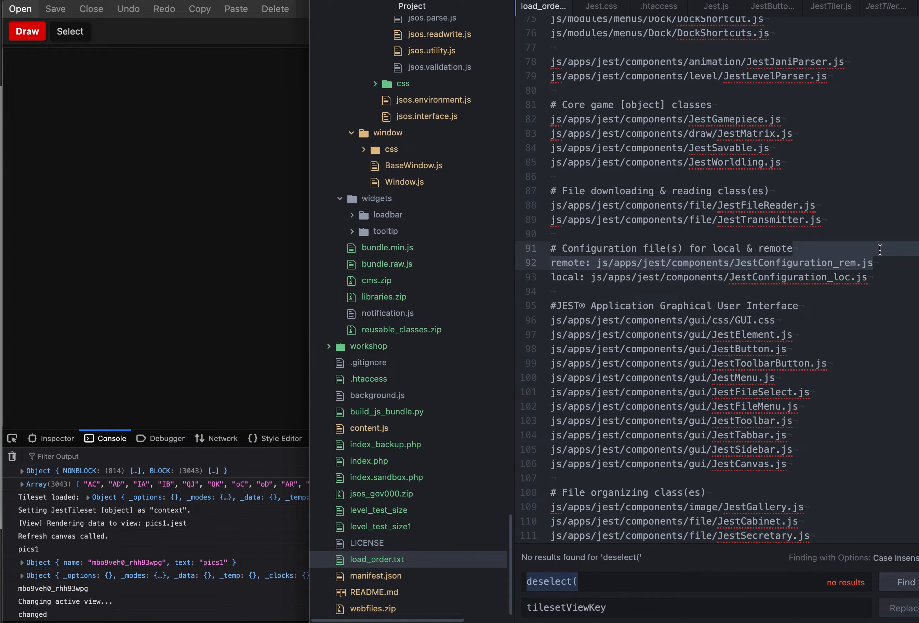
scroll(700, 304, down, 1)
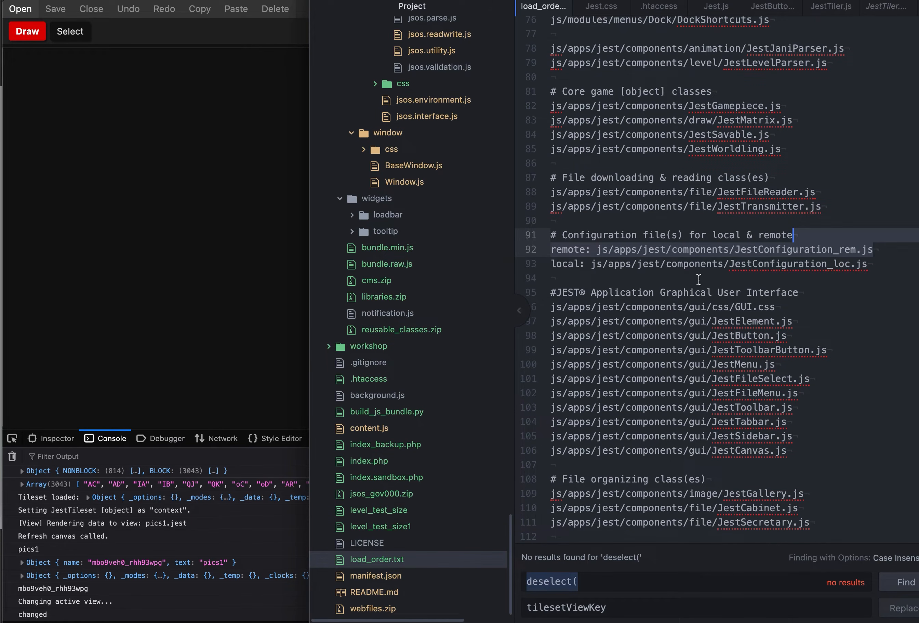
Highlight the JestConfiguration_rem file name in load_order.txt and return the project tree to the jest_jsos root.
click(709, 278)
double_click(802, 249)
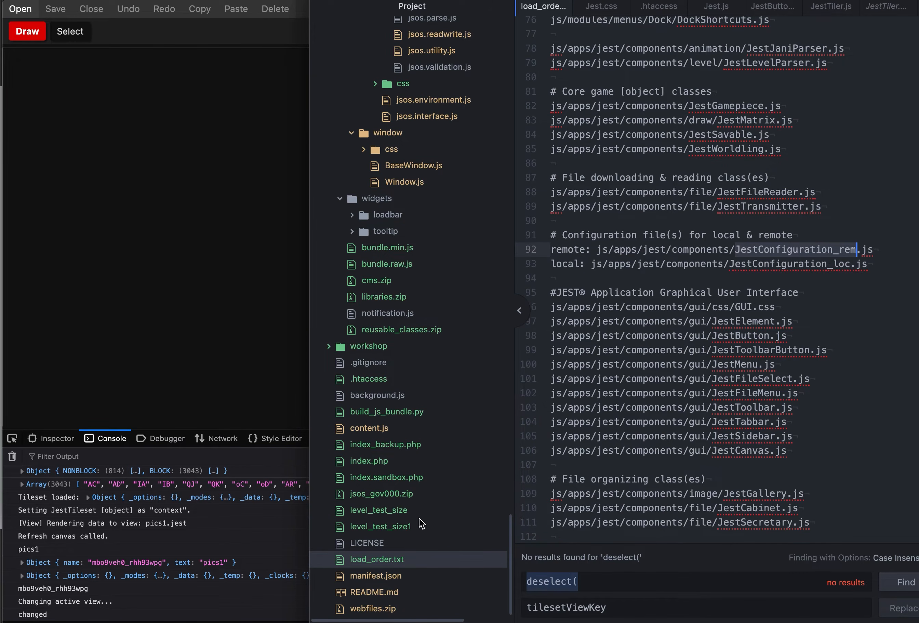
scroll(418, 517, up, 5)
scroll(419, 517, up, 15)
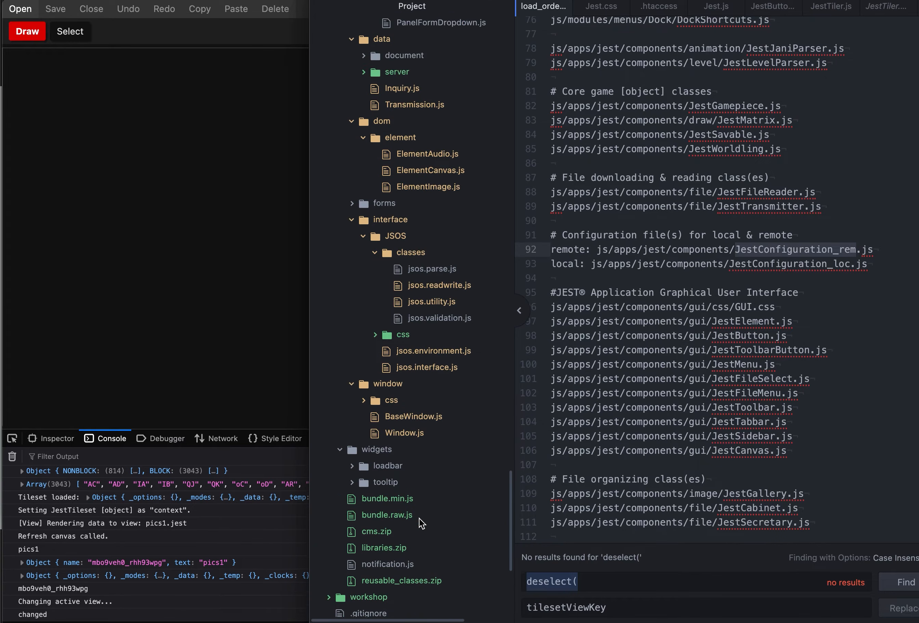
scroll(419, 517, up, 10)
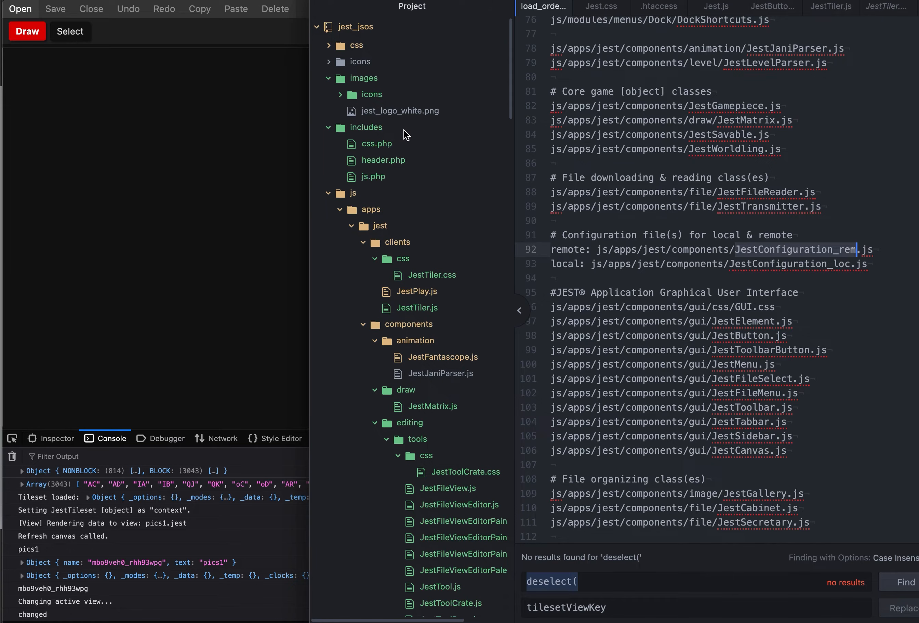
Examine load_order.txt from the file downloading and reading section back up to the mediacore animation entries.
click(594, 176)
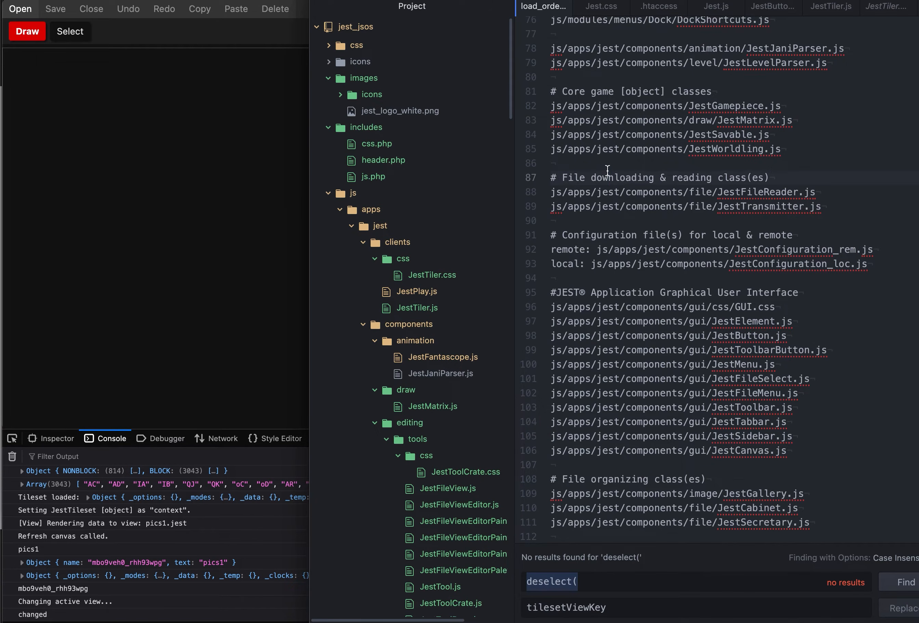
click(590, 208)
scroll(642, 257, up, 8)
scroll(641, 257, up, 7)
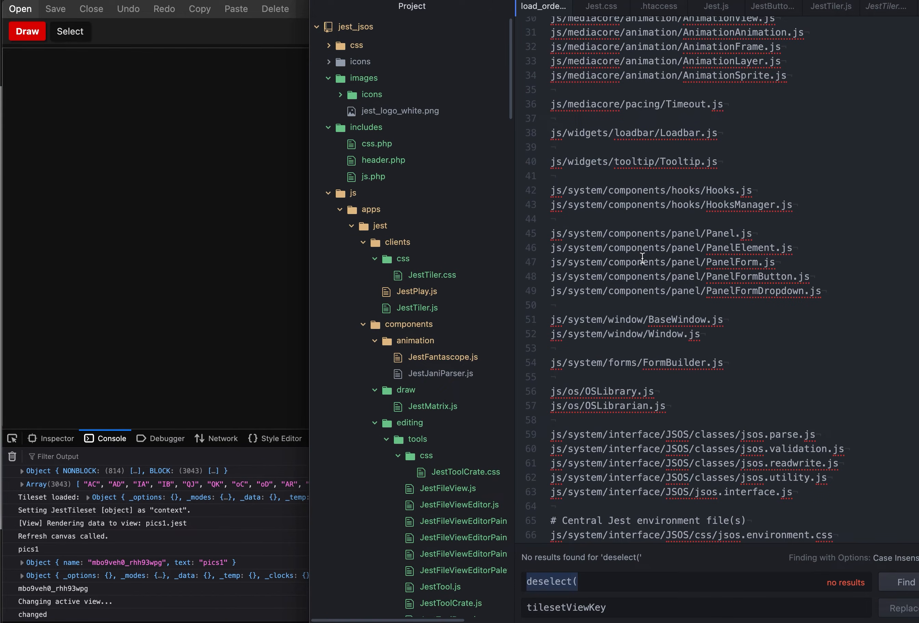
Switch to the Jest tile editor in the browser and look across the width of the pics1 tileset.
click(212, 242)
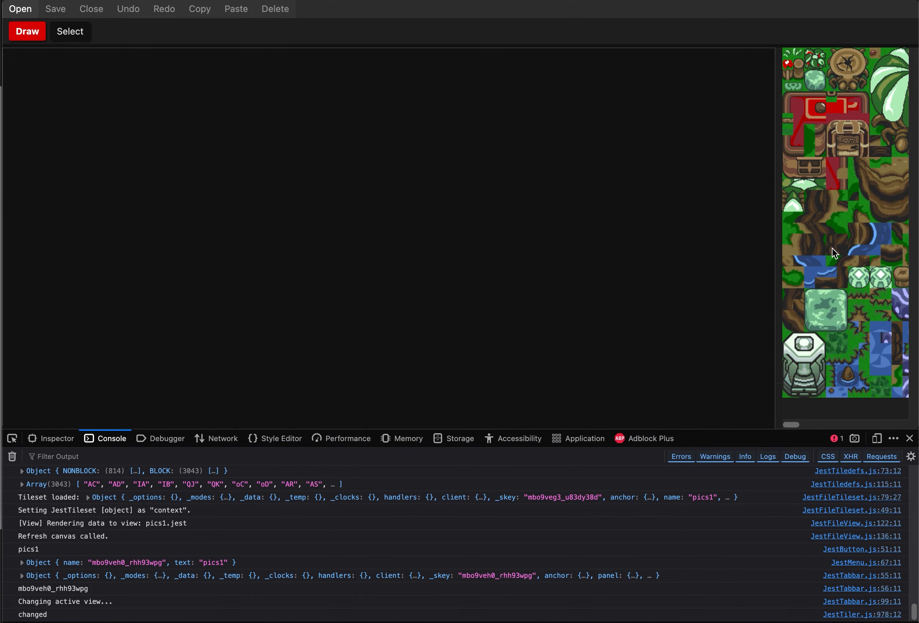
scroll(832, 248, right, 5)
scroll(831, 248, left, 5)
scroll(832, 248, right, 5)
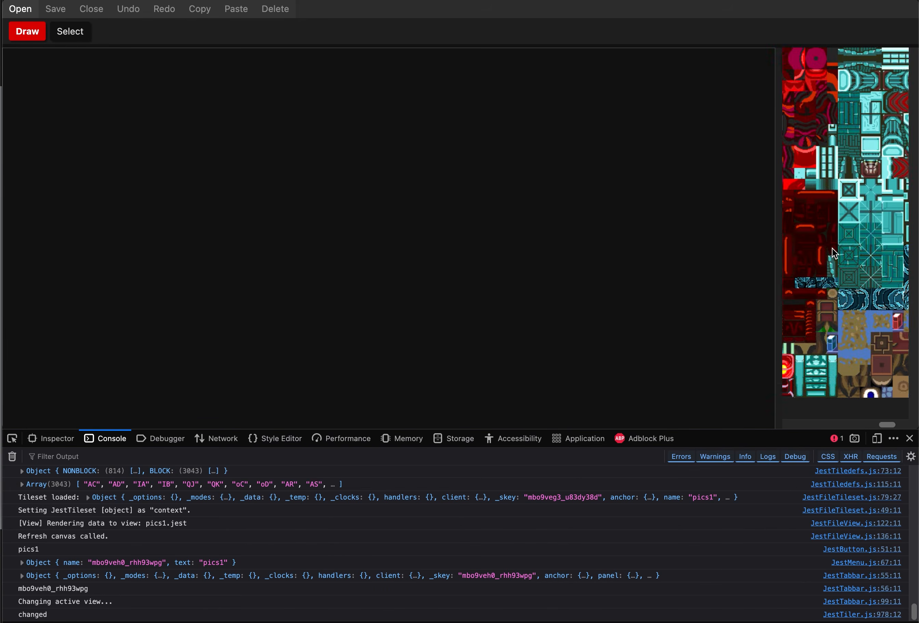
scroll(832, 248, left, 5)
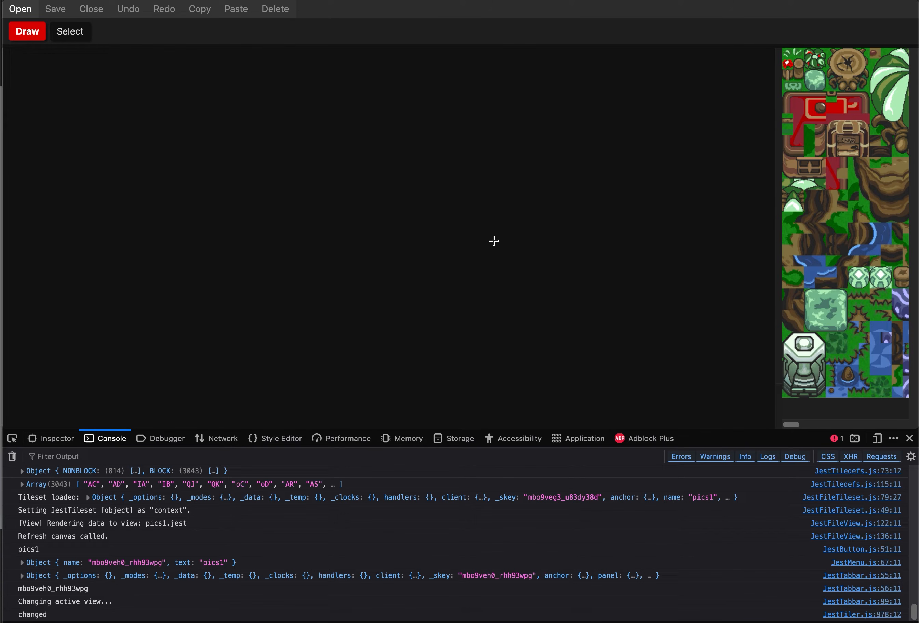
scroll(798, 226, right, 5)
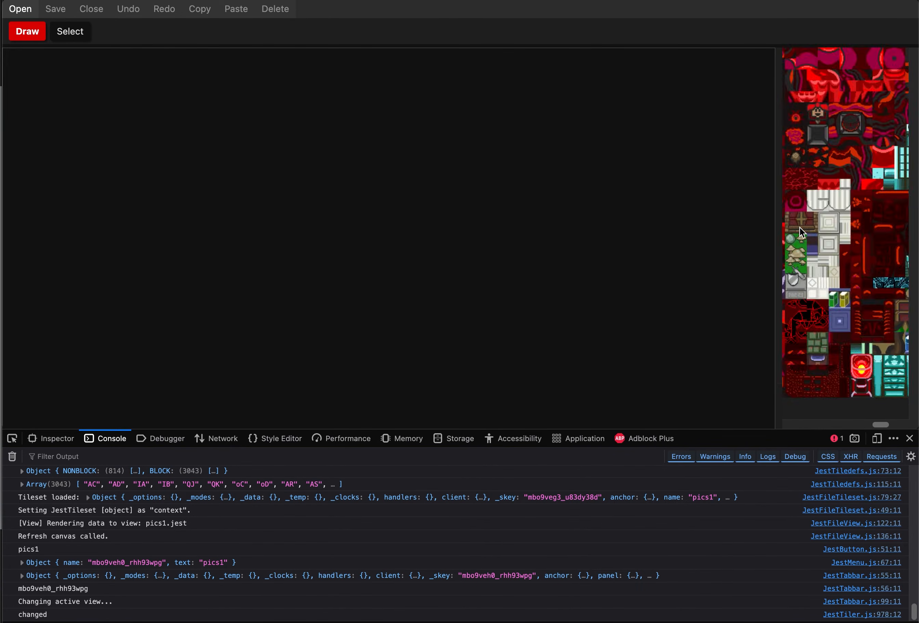
scroll(798, 227, left, 5)
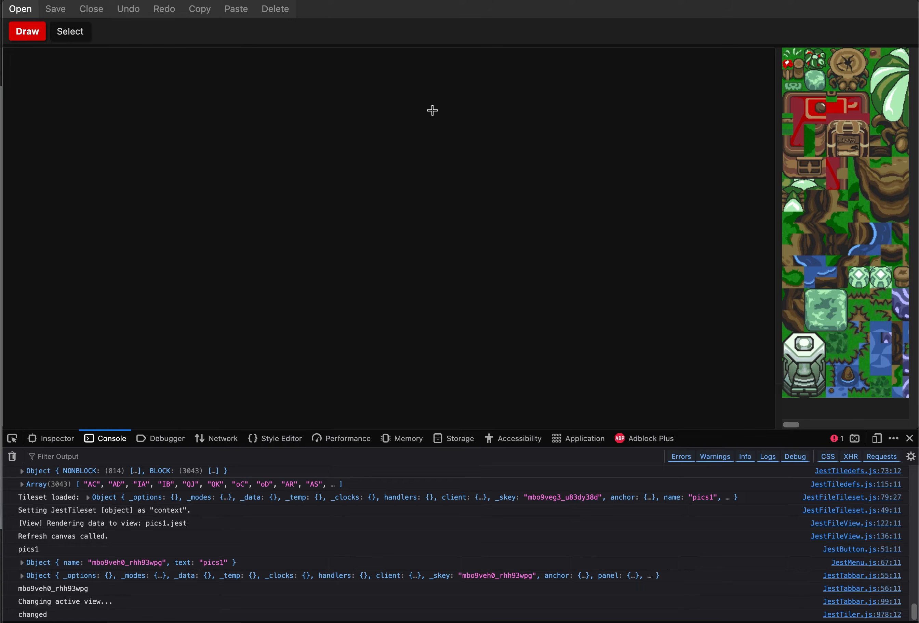
scroll(874, 220, right, 5)
scroll(842, 224, left, 5)
scroll(816, 263, right, 5)
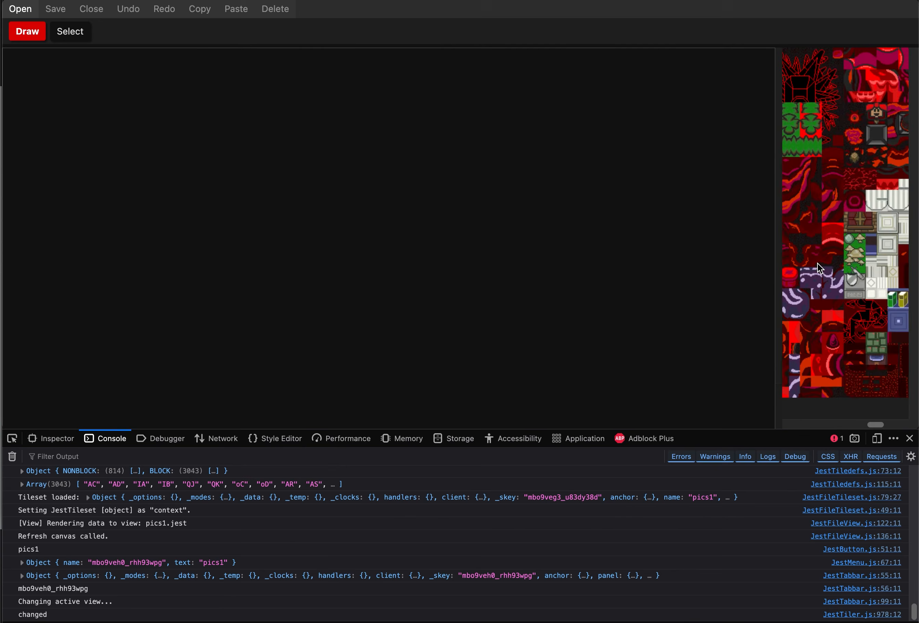
scroll(816, 262, left, 5)
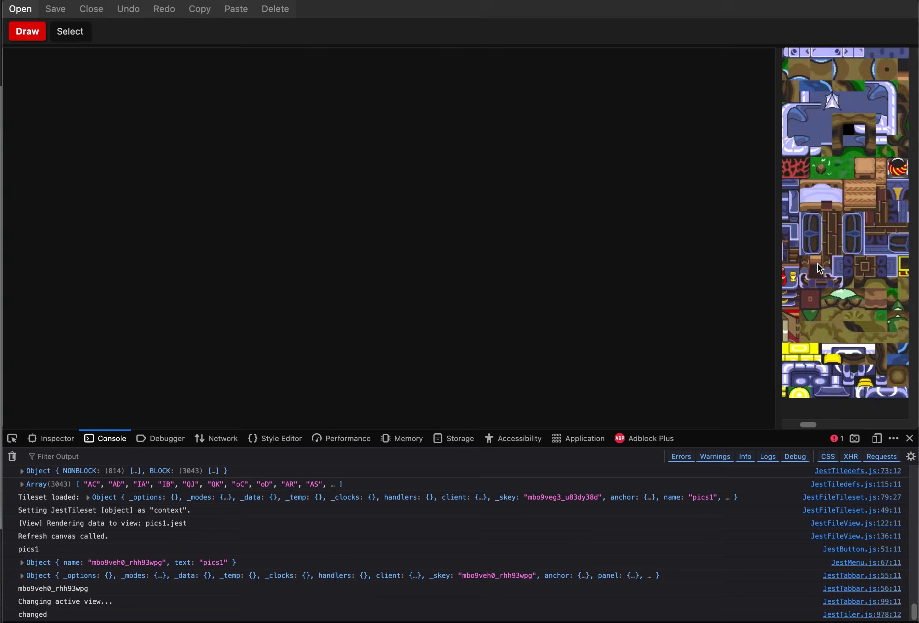
scroll(817, 262, left, 3)
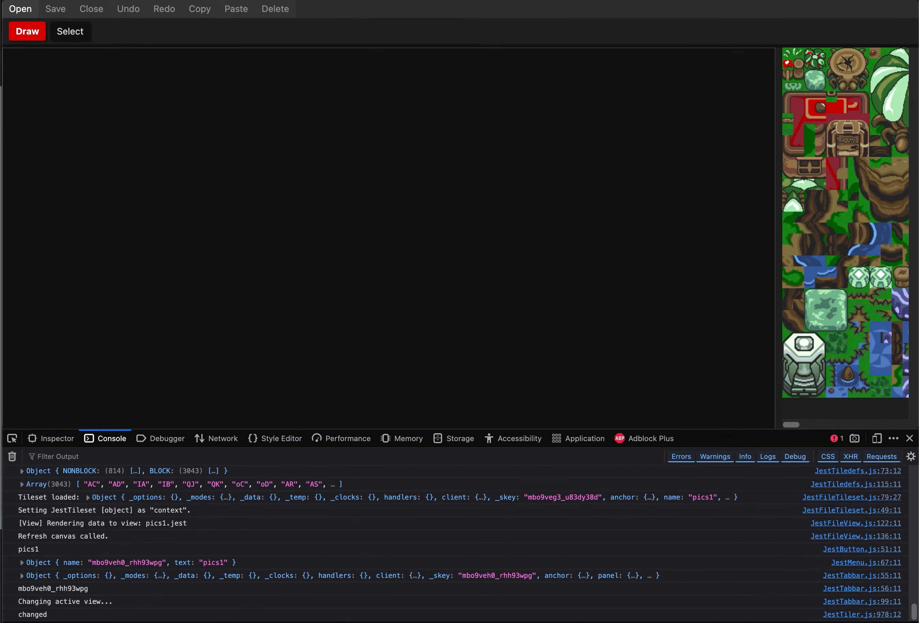
Switch back to the code editor and examine load_order.txt alongside the mediacore, modules and os folders in the project tree.
key(super+Tab)
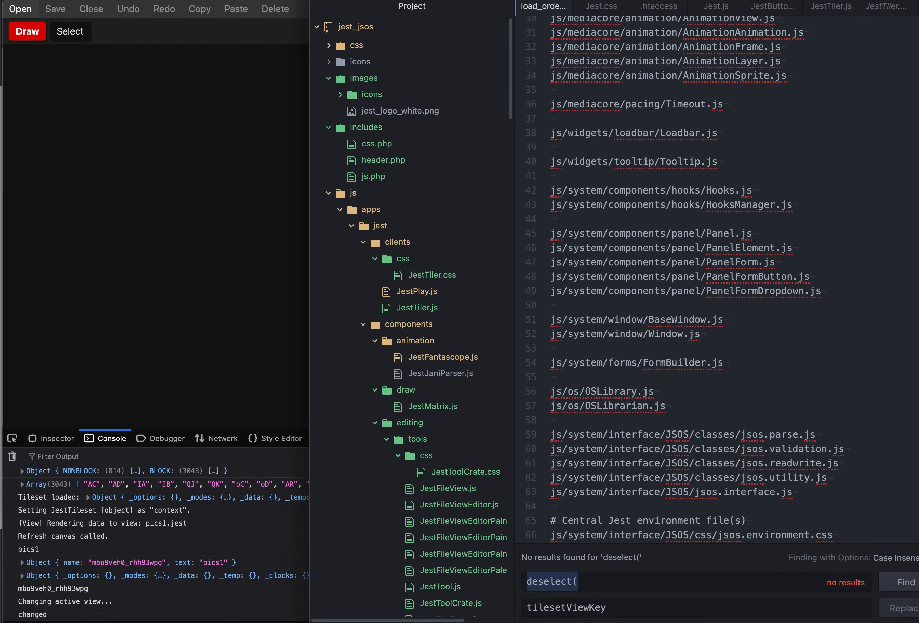
scroll(629, 220, down, 10)
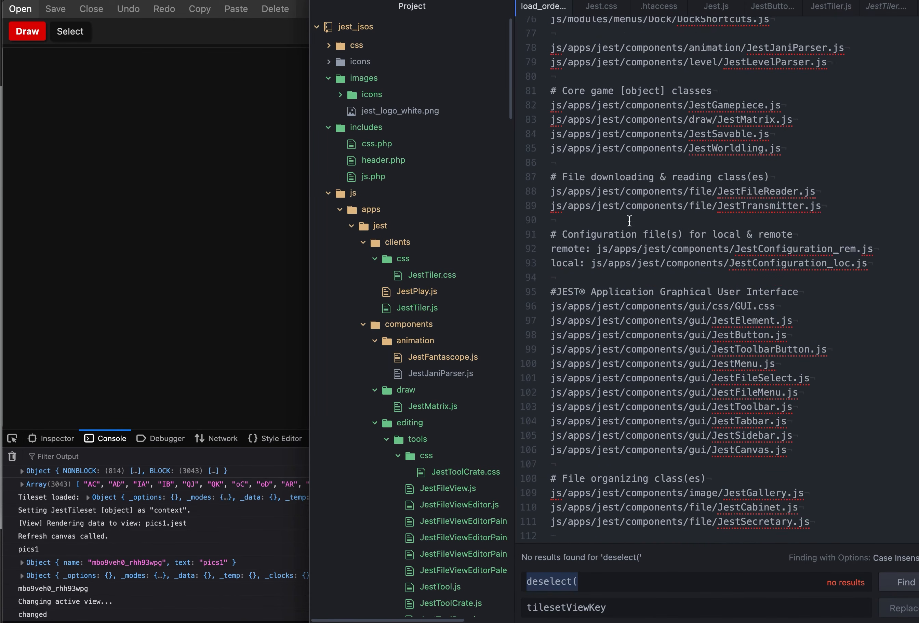
scroll(629, 221, up, 7)
scroll(428, 250, down, 10)
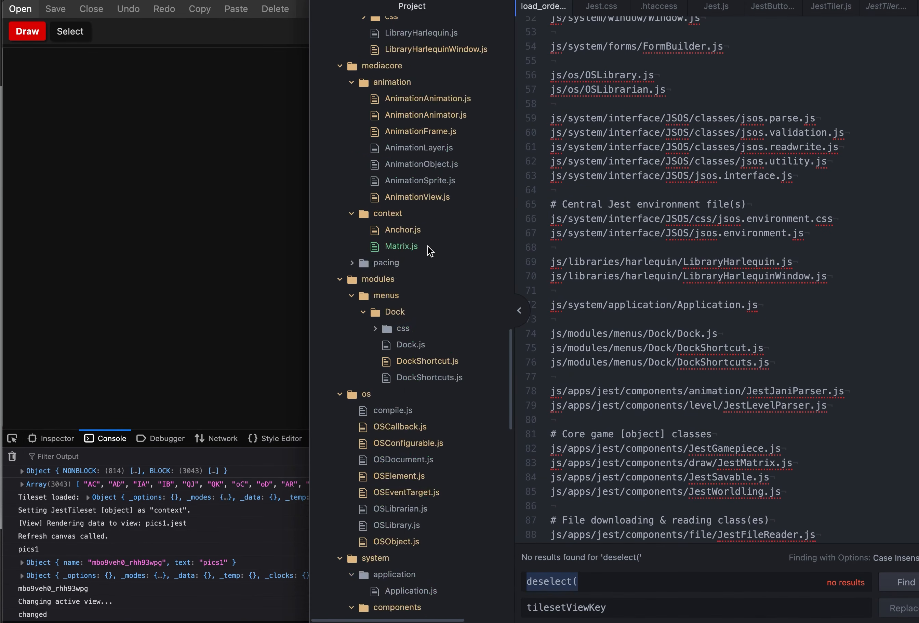
scroll(429, 251, down, 15)
Glance at the tile editor in the browser, return to the code editor and examine the jest components folders in the project tree.
click(147, 230)
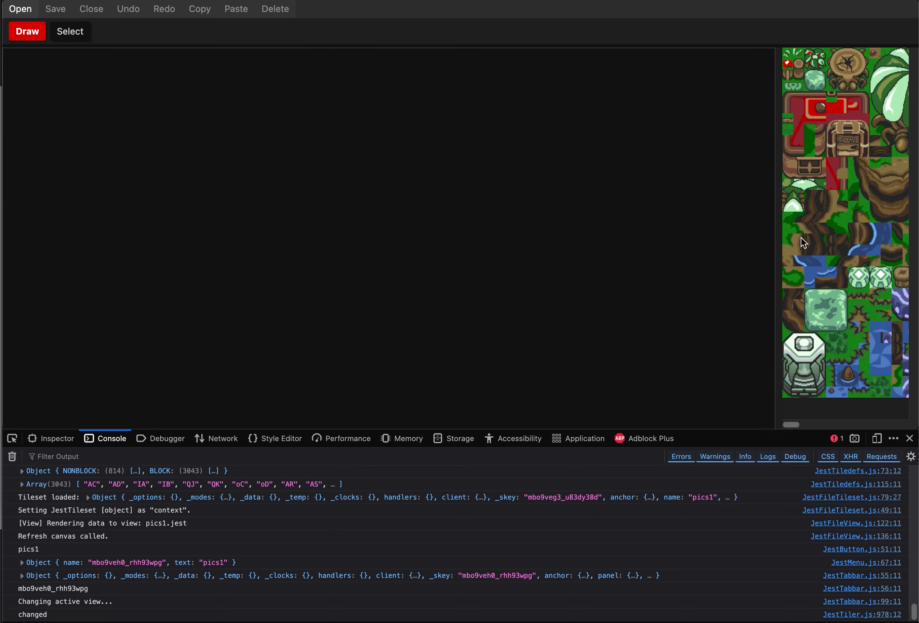
key(super+Tab)
scroll(354, 195, down, 10)
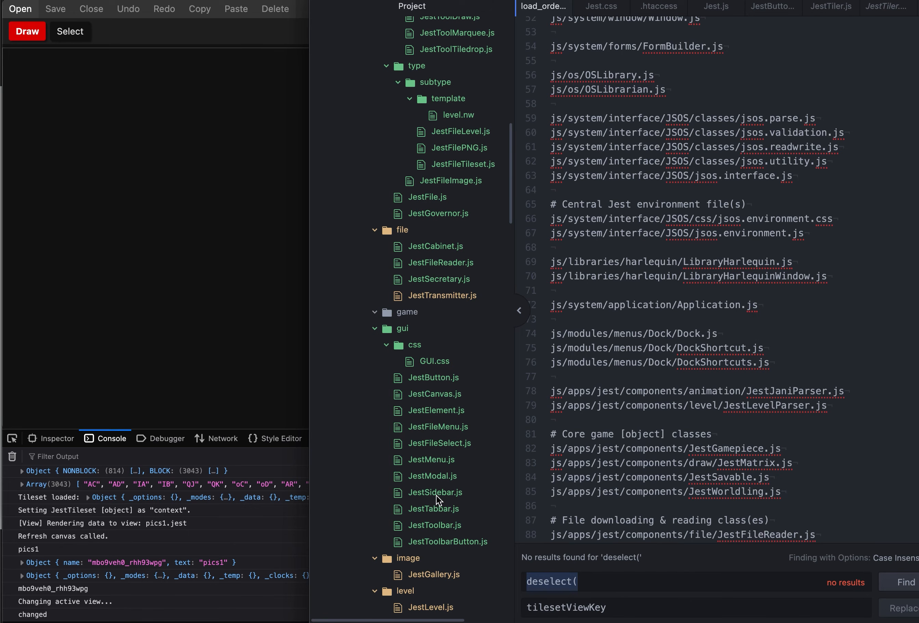
scroll(435, 495, up, 10)
scroll(436, 495, up, 12)
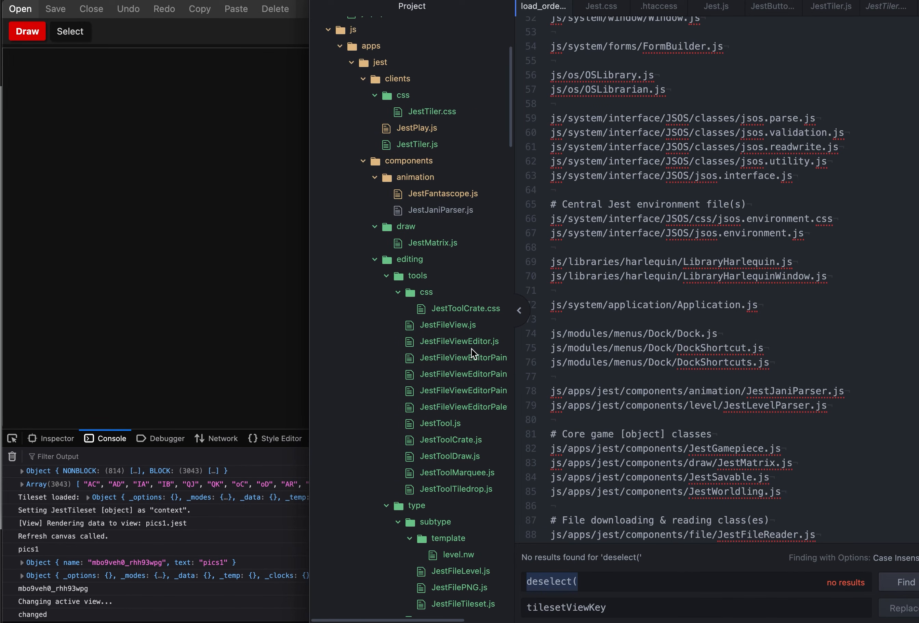
Return to the tile editor in the browser and inspect the pics1 tileset, including its indoor furniture tiles.
click(65, 238)
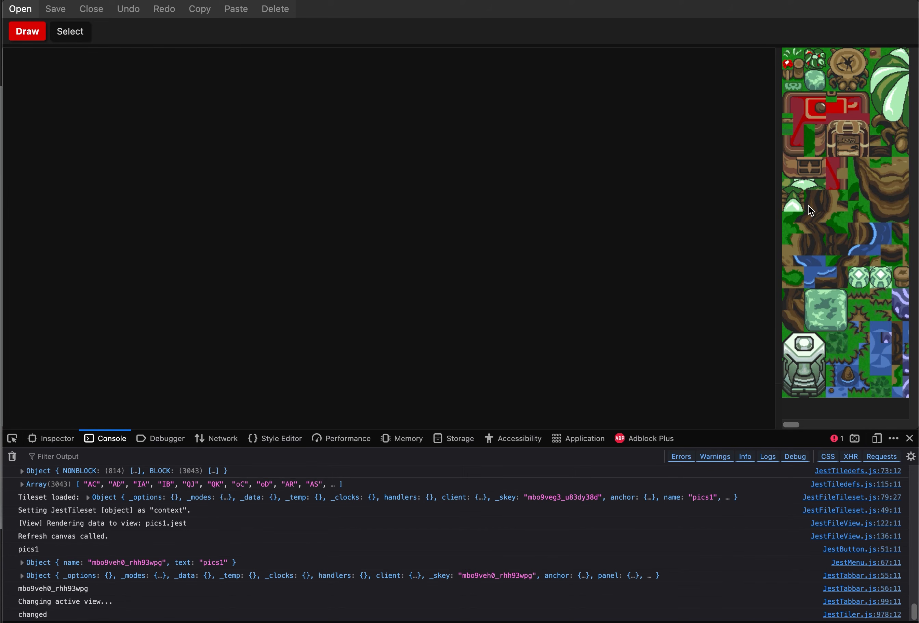
scroll(808, 205, right, 10)
scroll(808, 205, left, 10)
scroll(788, 148, right, 1)
scroll(787, 147, left, 2)
scroll(855, 220, left, 1)
scroll(818, 247, right, 2)
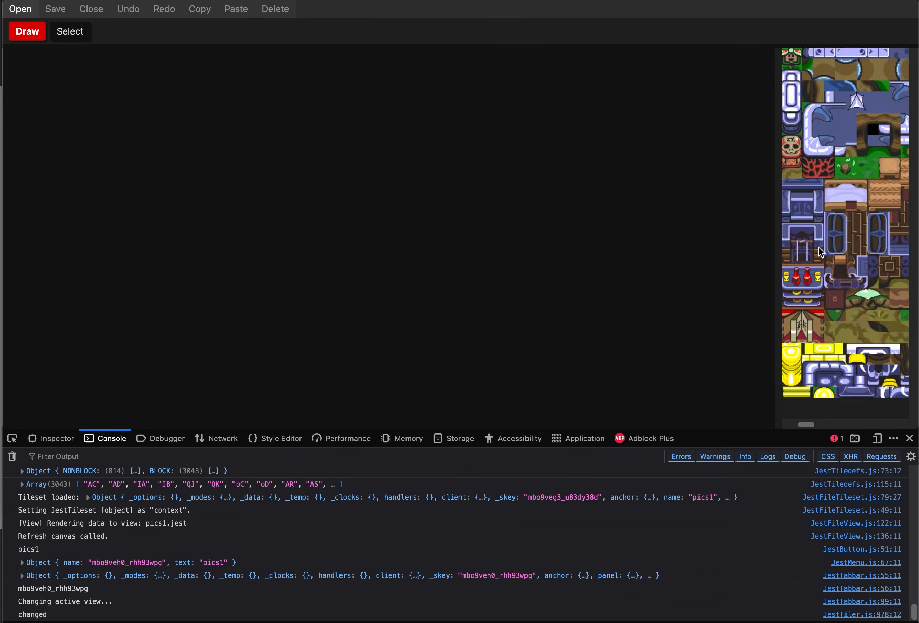
scroll(818, 247, left, 2)
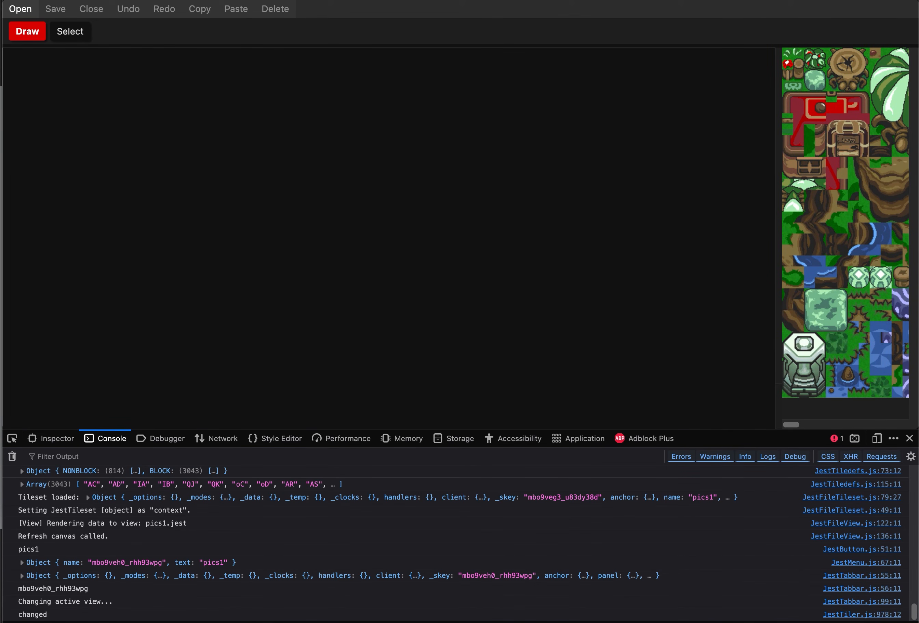
Switch away from the tile editor and back, and review the pics1 tileset as far as its snow and cave tiles.
key(super+Tab)
key(super+Tab)
scroll(859, 179, right, 5)
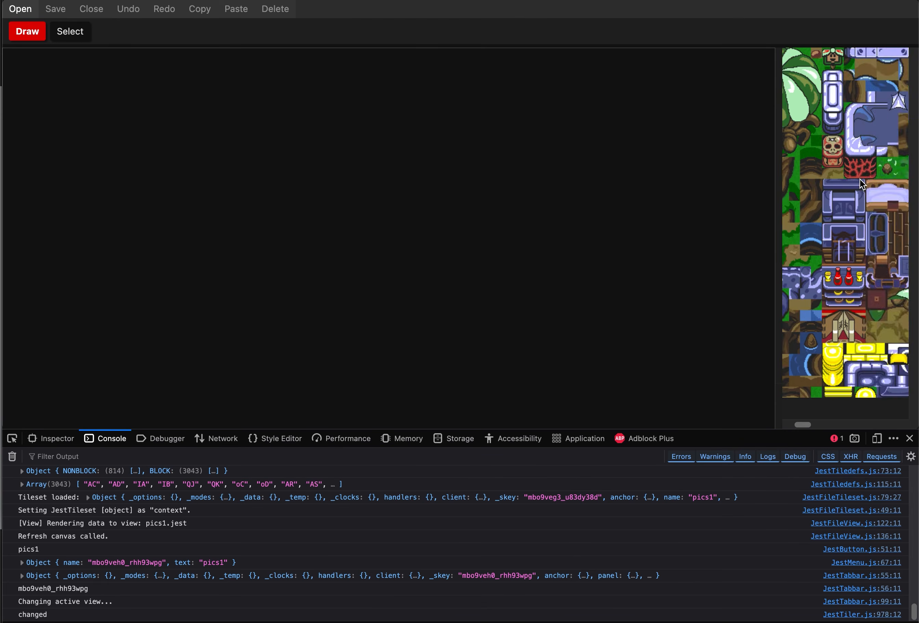
scroll(859, 179, left, 5)
scroll(859, 178, right, 5)
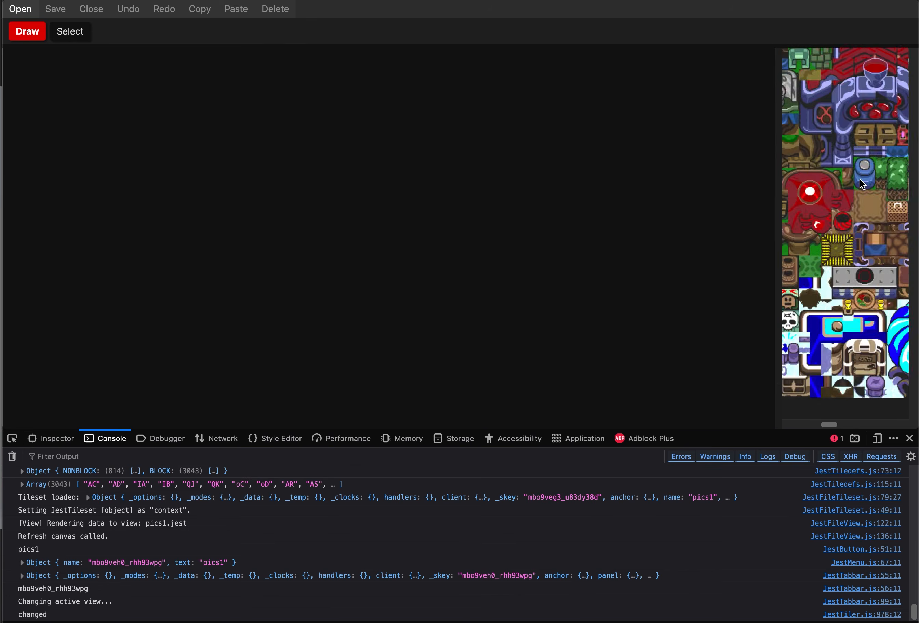
scroll(842, 179, left, 5)
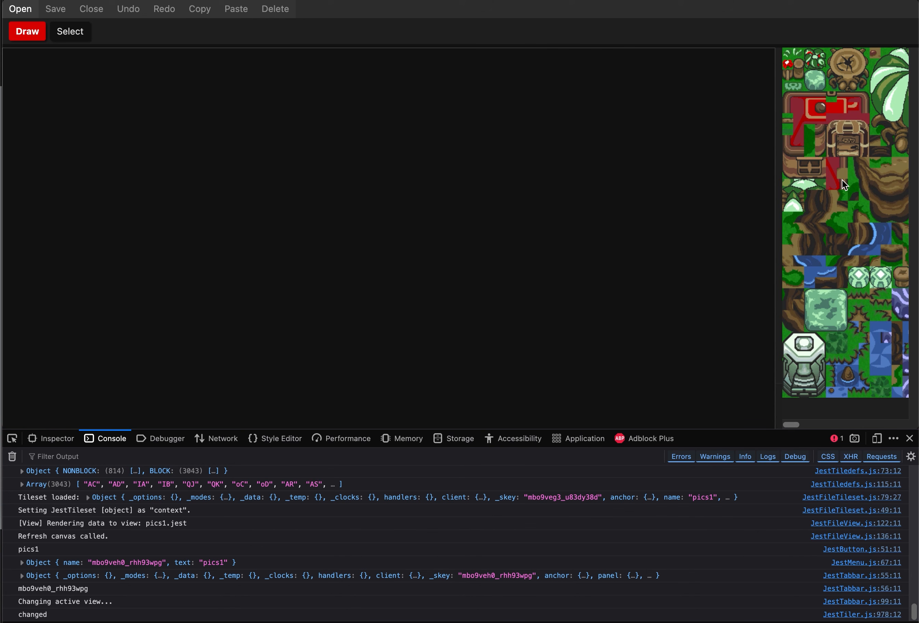
scroll(797, 130, right, 5)
scroll(798, 130, left, 3)
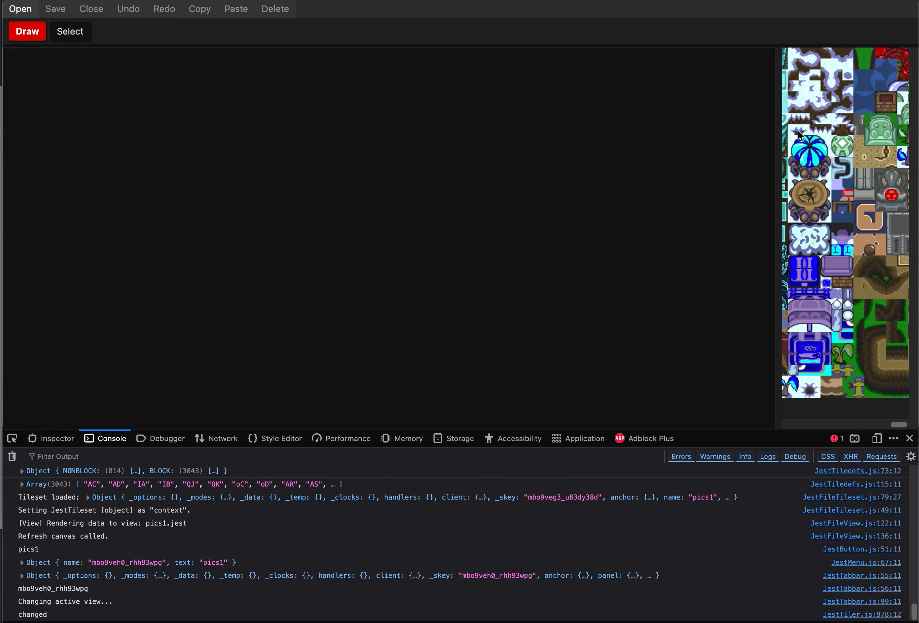
scroll(797, 130, left, 3)
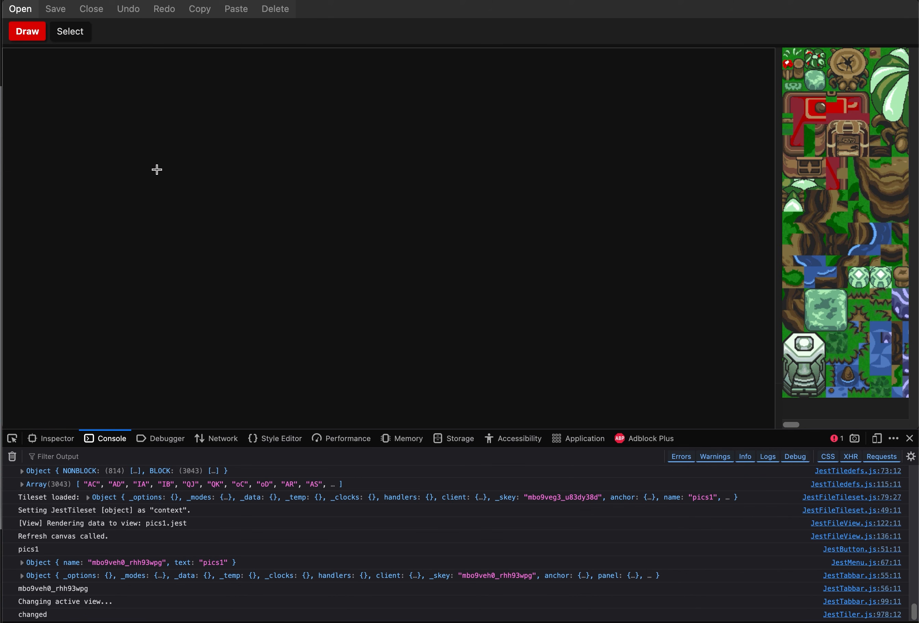
Open the destinyg_a1 level file in the tile editor.
click(24, 12)
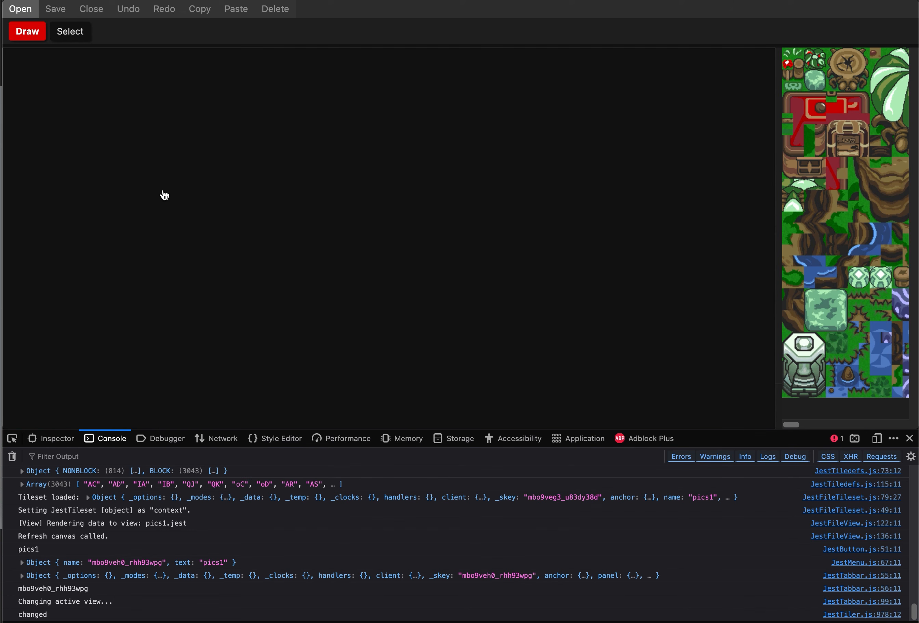
key(Down)
key(Return)
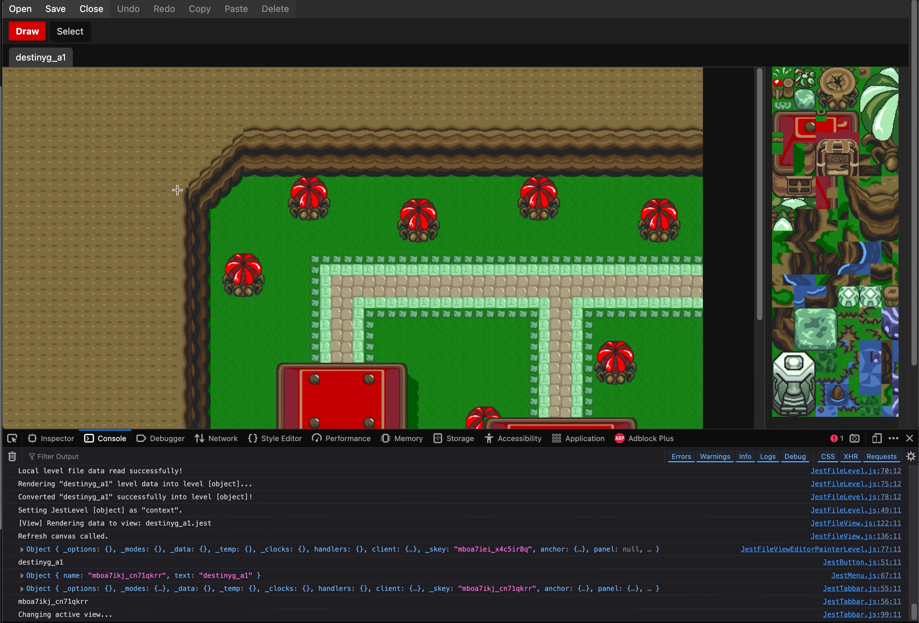
Examine the destinyg_a1 level map from the cliffs along its upper edge down to the houses and stone paths.
scroll(177, 190, down, 5)
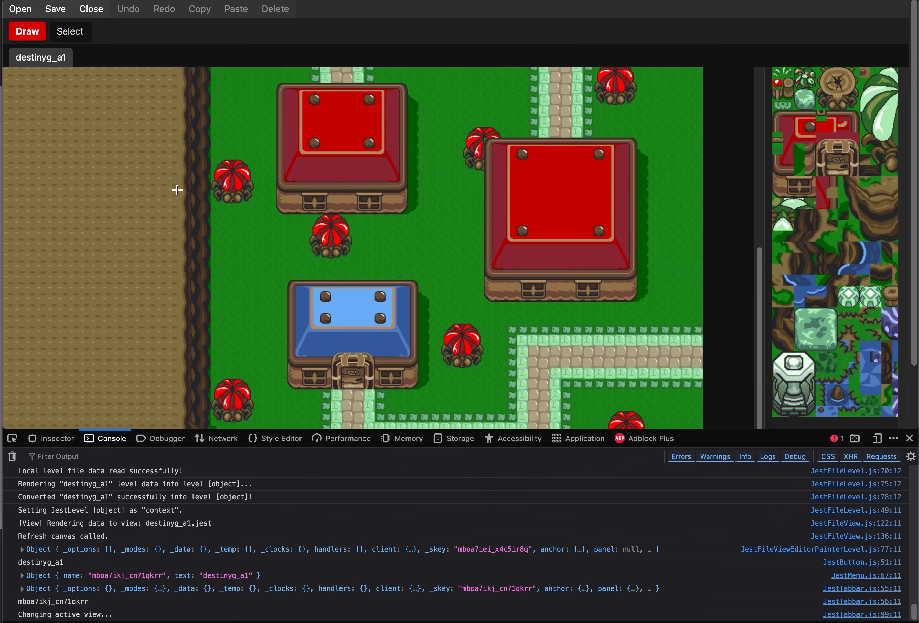
scroll(177, 190, up, 5)
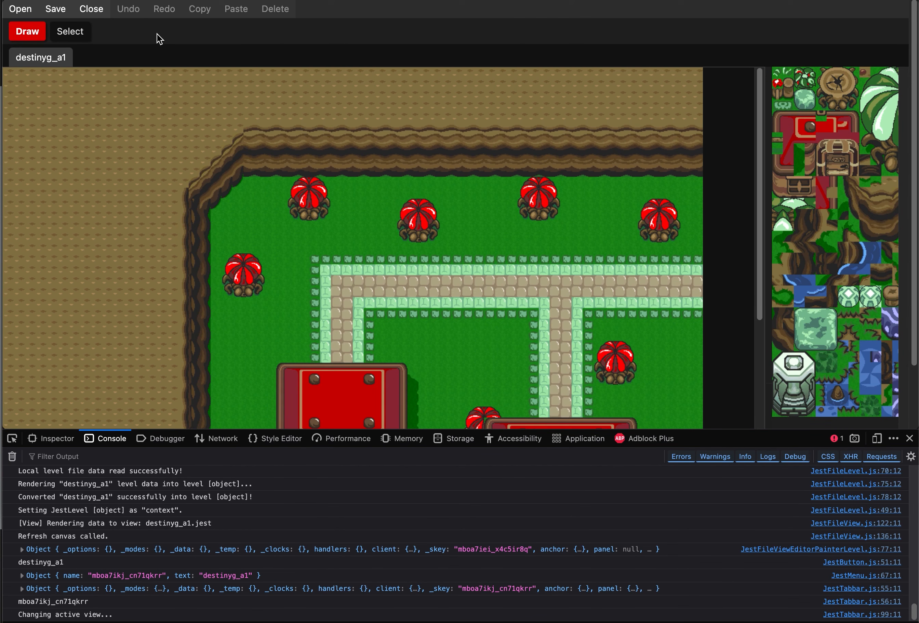
scroll(115, 191, down, 7)
scroll(115, 191, up, 7)
scroll(115, 191, down, 7)
scroll(116, 191, up, 6)
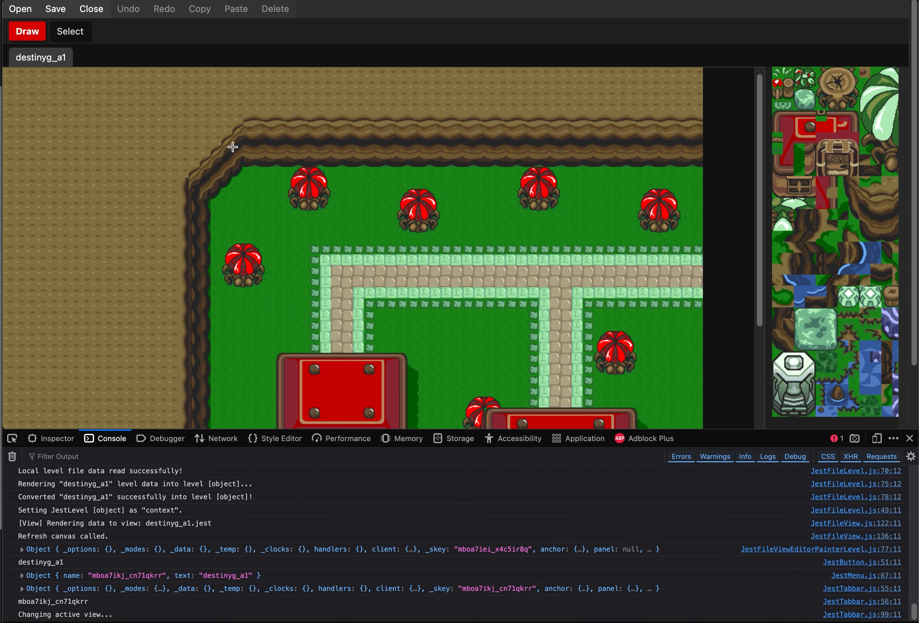
scroll(158, 165, down, 5)
scroll(159, 165, up, 6)
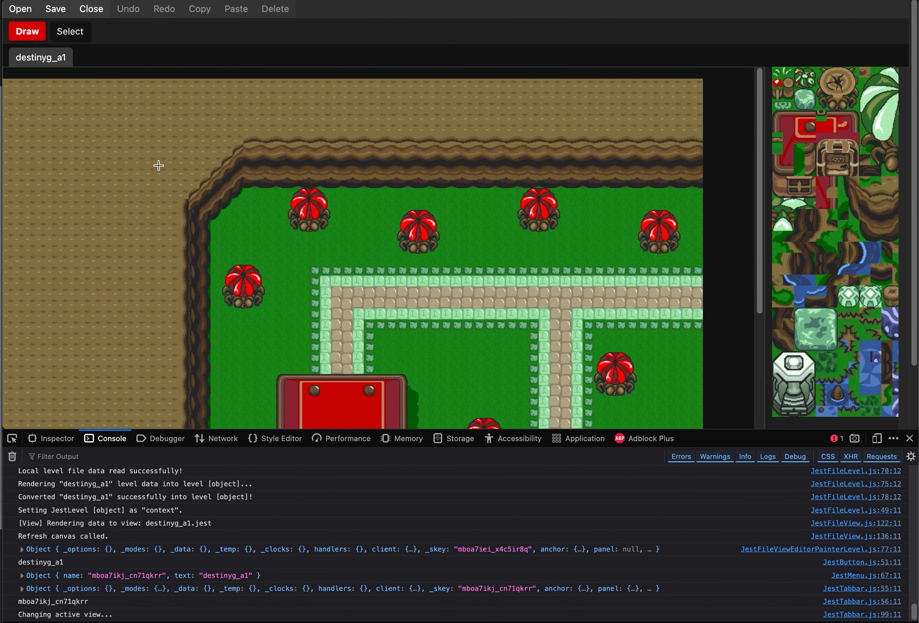
scroll(159, 165, down, 5)
scroll(158, 165, up, 5)
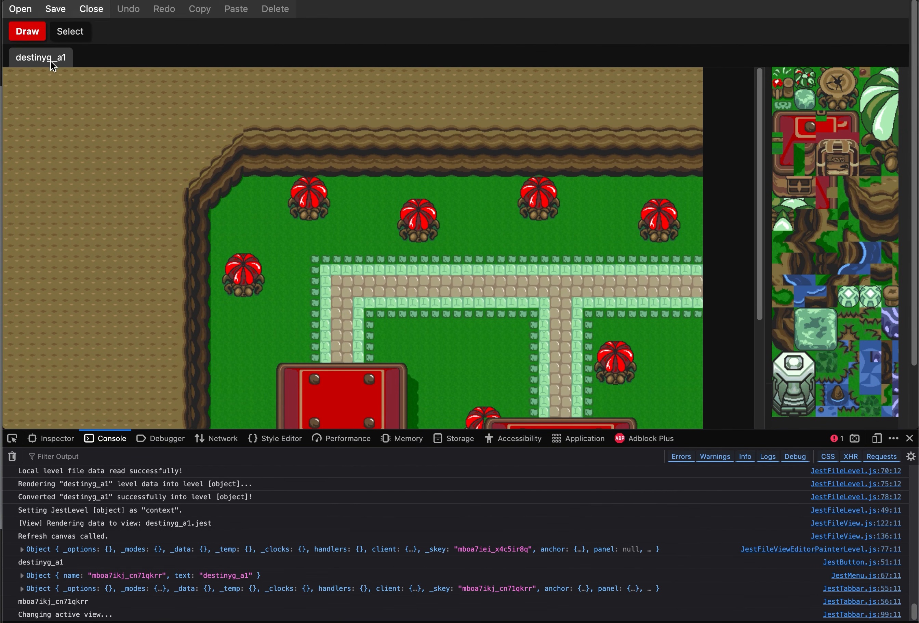
scroll(111, 167, down, 1)
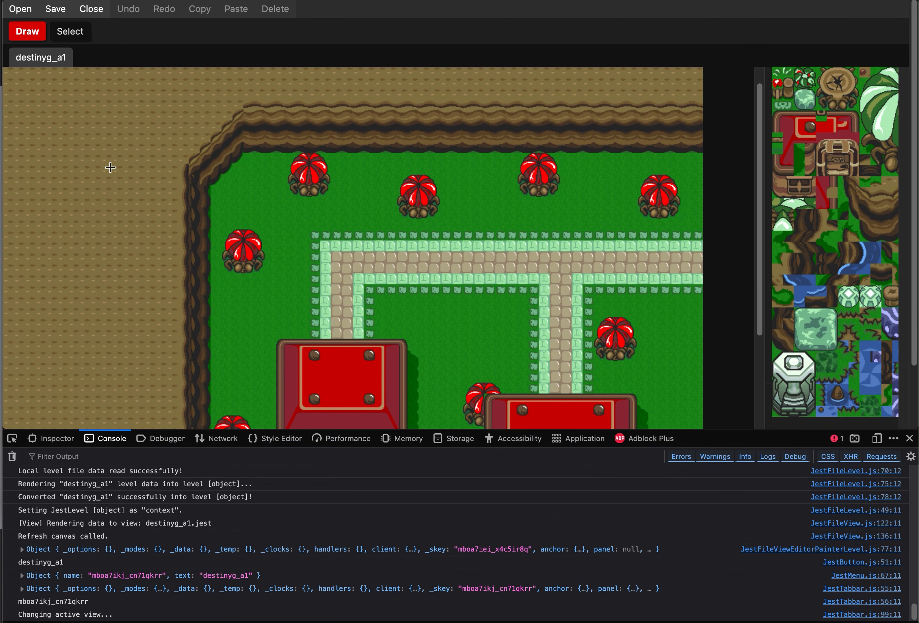
scroll(110, 167, up, 1)
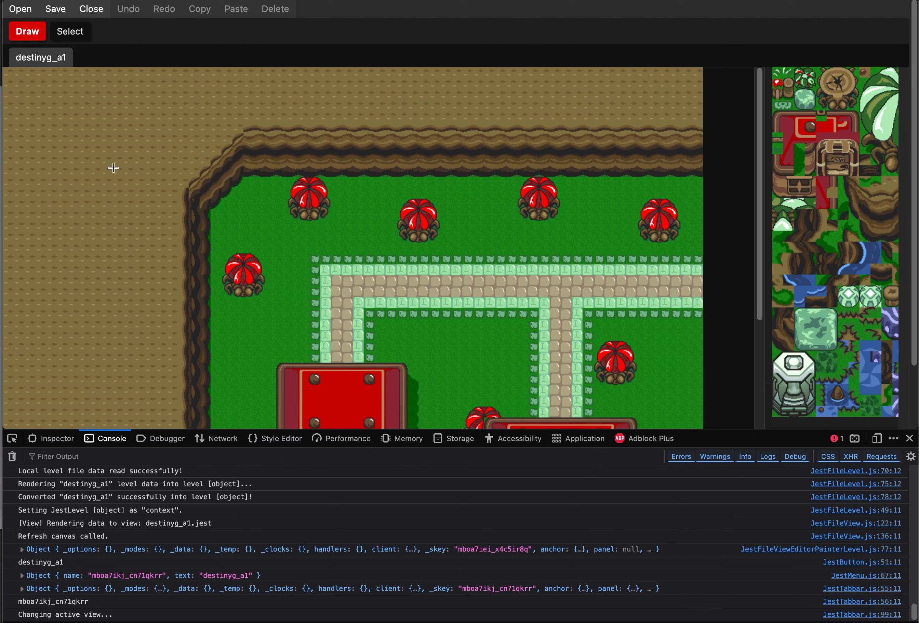
scroll(143, 129, down, 8)
scroll(144, 130, up, 8)
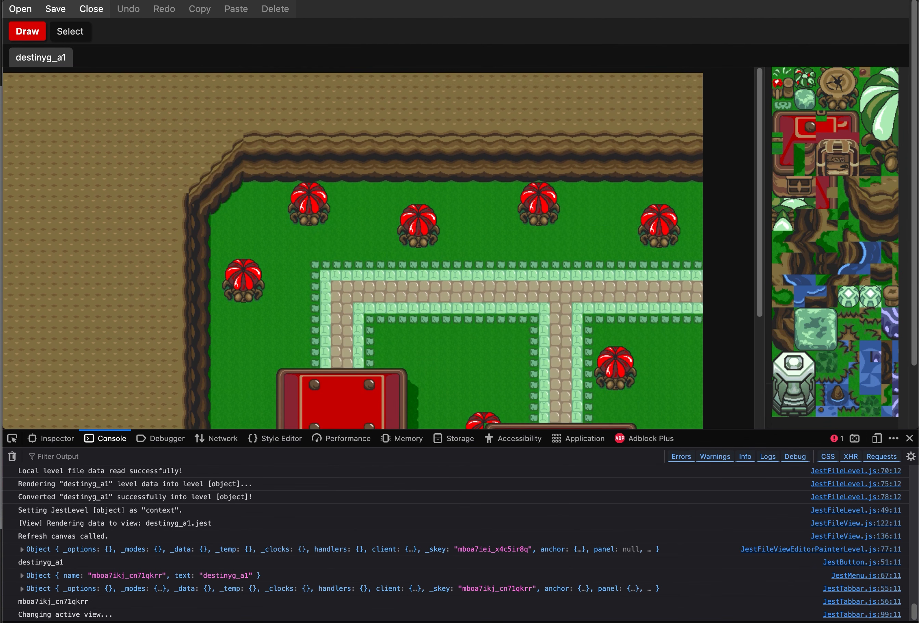